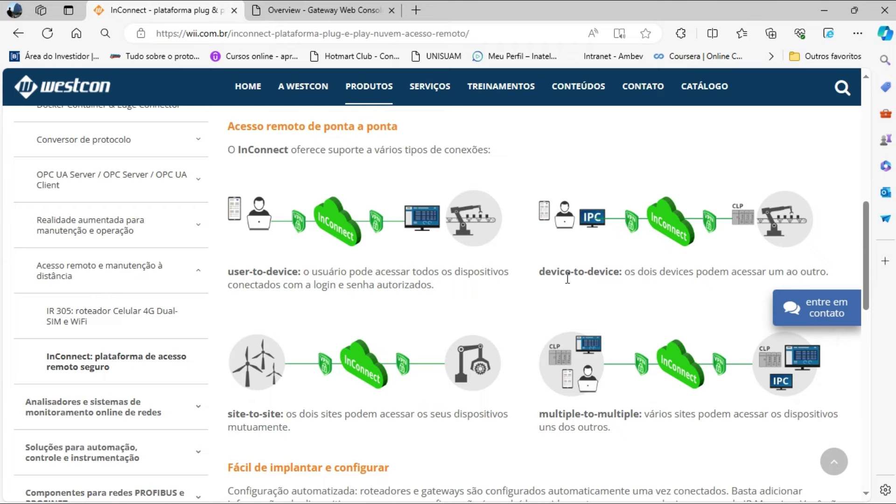
- Review the InConnect product page's sections on setup, cybersecurity and compatibility with different terminal types
{"action": "left_click_drag", "start_coordinate": [868, 301], "coordinate": [873, 384]}
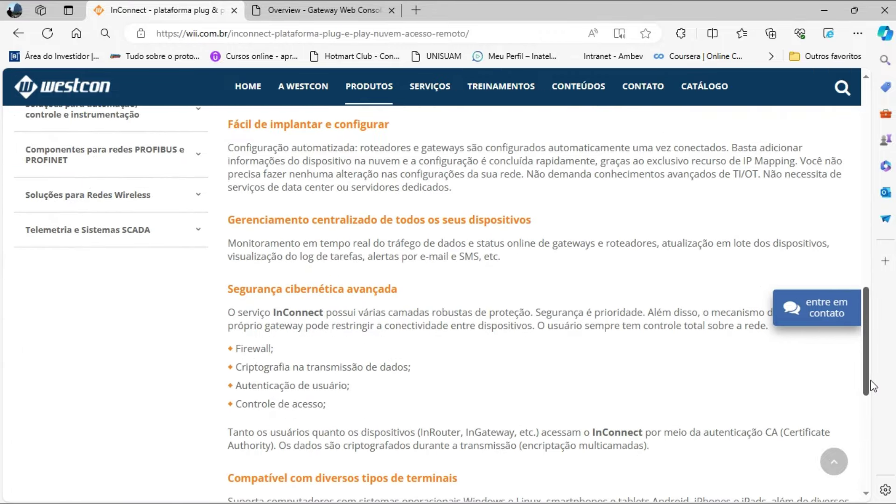
{"action": "left_click_drag", "start_coordinate": [870, 385], "coordinate": [871, 417]}
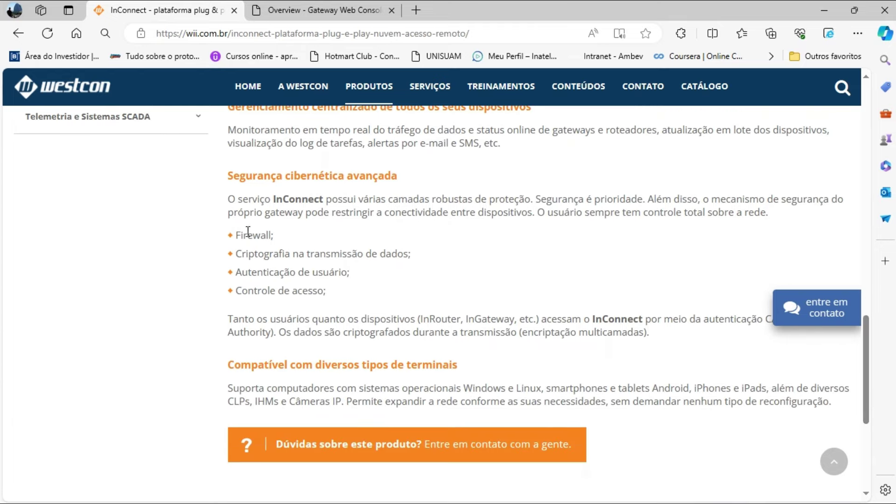
{"action": "left_click_drag", "start_coordinate": [239, 257], "coordinate": [413, 268]}
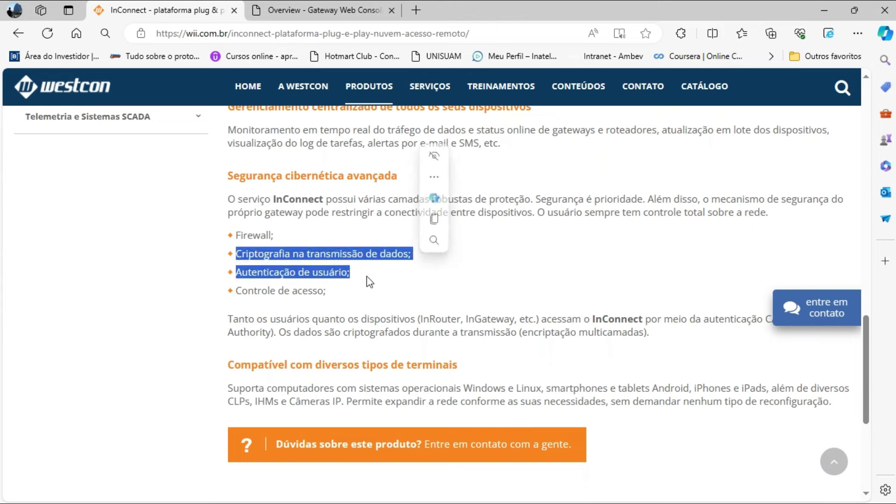
{"action": "left_click_drag", "start_coordinate": [240, 293], "coordinate": [340, 296]}
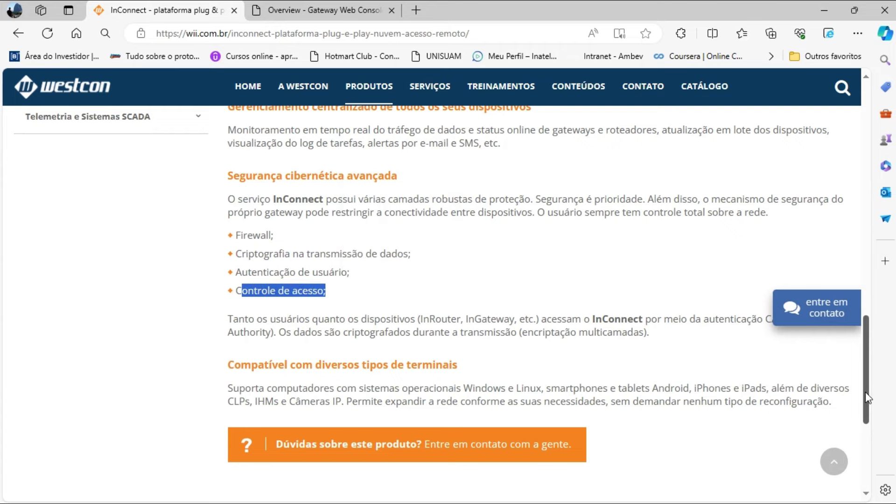
{"action": "left_click_drag", "start_coordinate": [866, 398], "coordinate": [869, 429]}
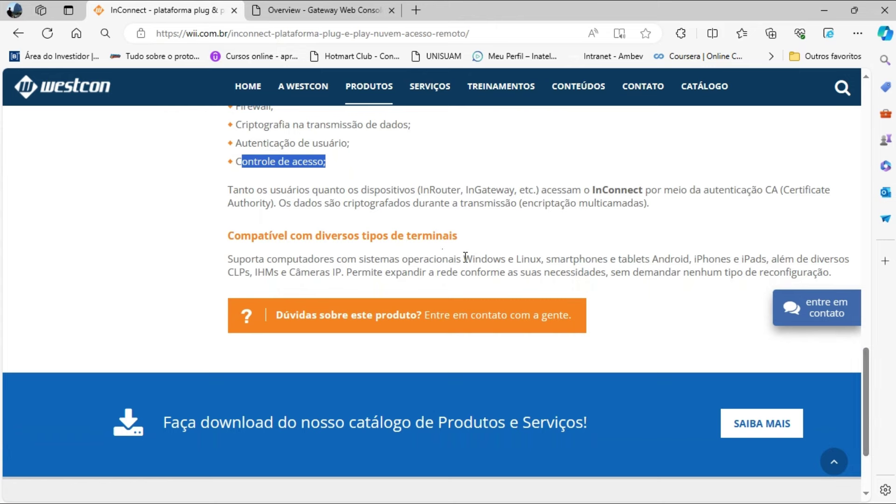
{"action": "left_click_drag", "start_coordinate": [465, 258], "coordinate": [761, 261]}
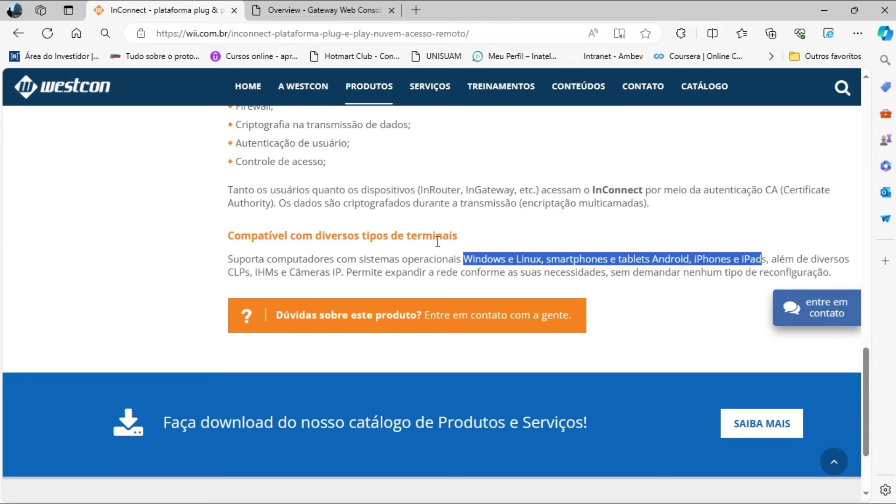
{"action": "left_click_drag", "start_coordinate": [230, 276], "coordinate": [457, 288]}
{"action": "left_click", "coordinate": [667, 226]}
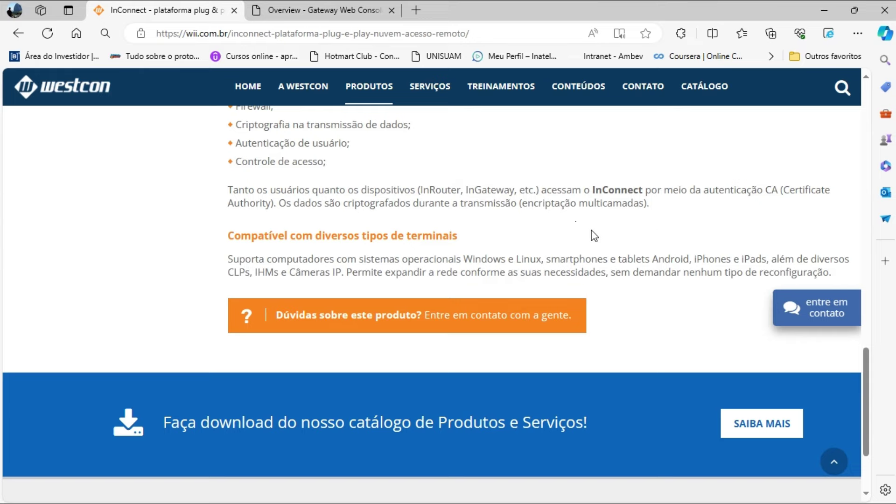
- Enable the InHand Connect Service in the gateway's InHand Cloud system settings
{"action": "left_click", "coordinate": [316, 11]}
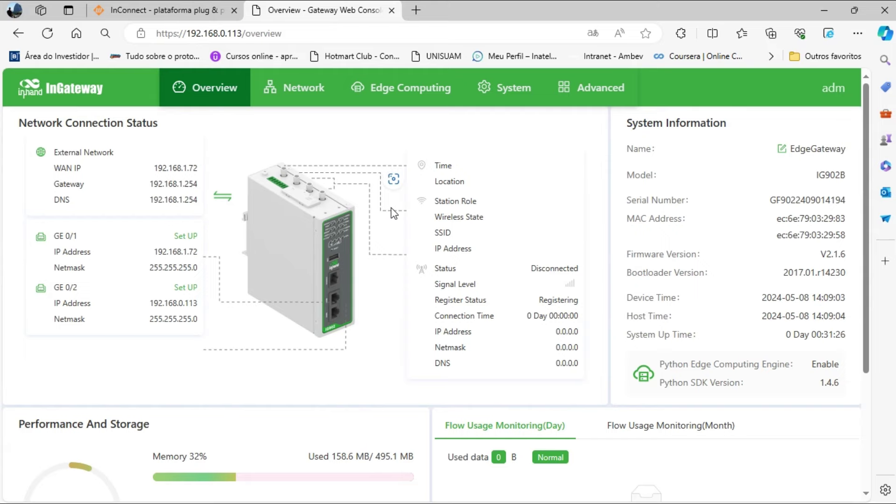
{"action": "left_click", "coordinate": [525, 99]}
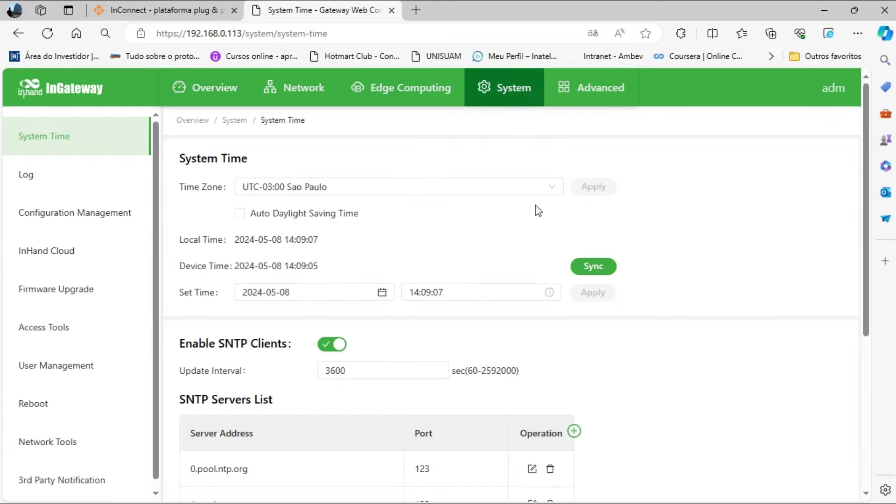
{"action": "left_click", "coordinate": [87, 251]}
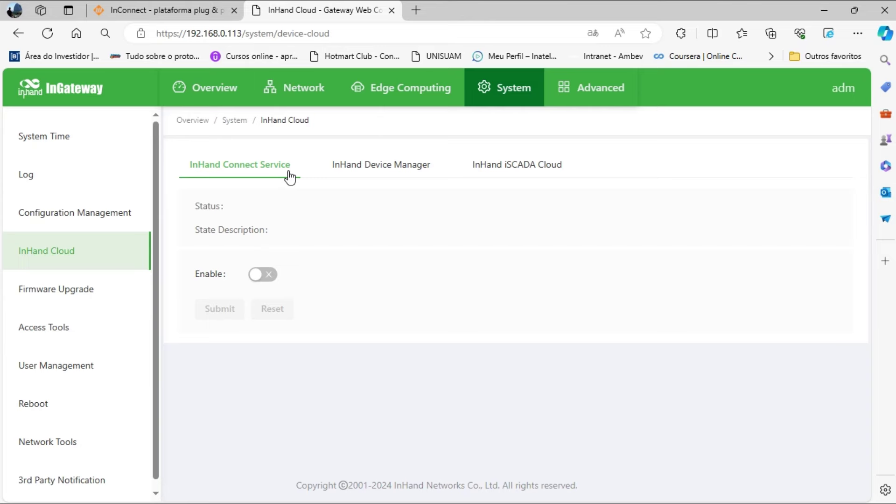
{"action": "left_click", "coordinate": [352, 173]}
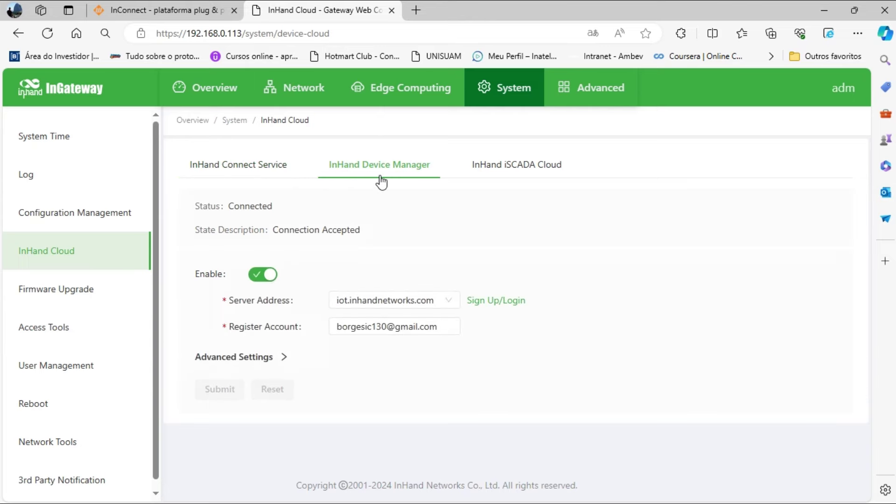
{"action": "left_click", "coordinate": [256, 177]}
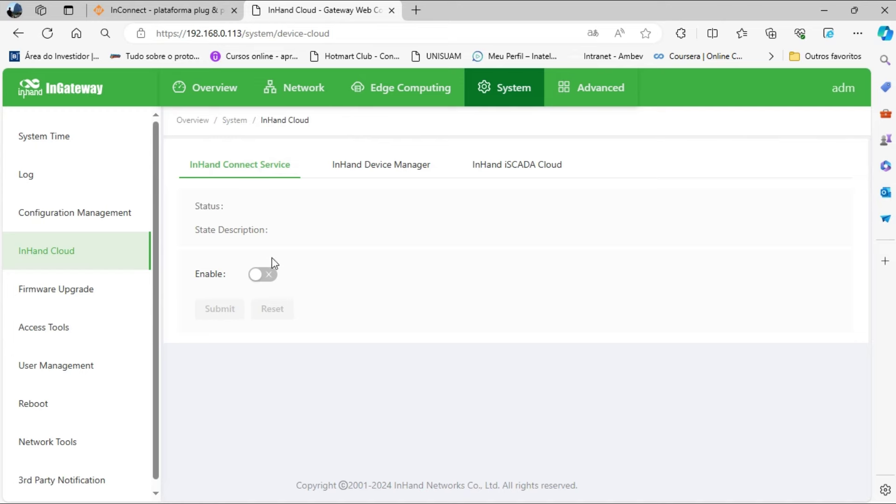
{"action": "left_click", "coordinate": [262, 275]}
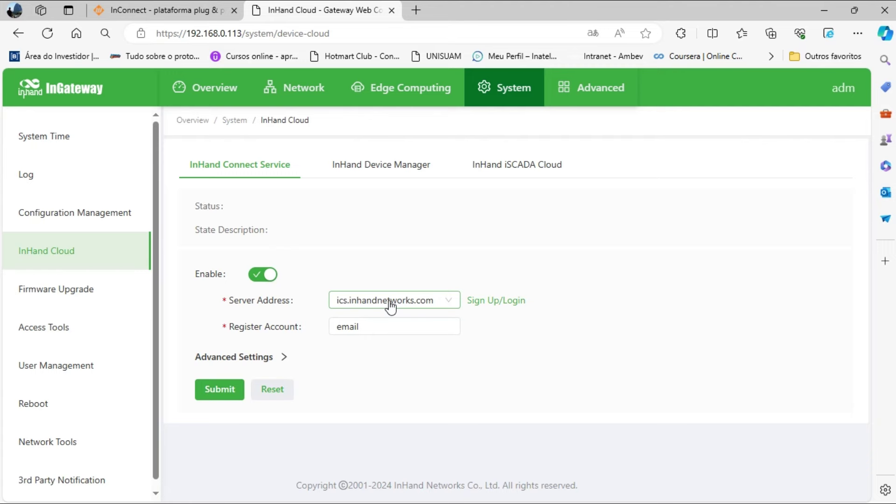
- Open the InConnect account registration form from the gateway's sign-up link for ics.inhandnetworks.com
{"action": "left_click", "coordinate": [502, 308]}
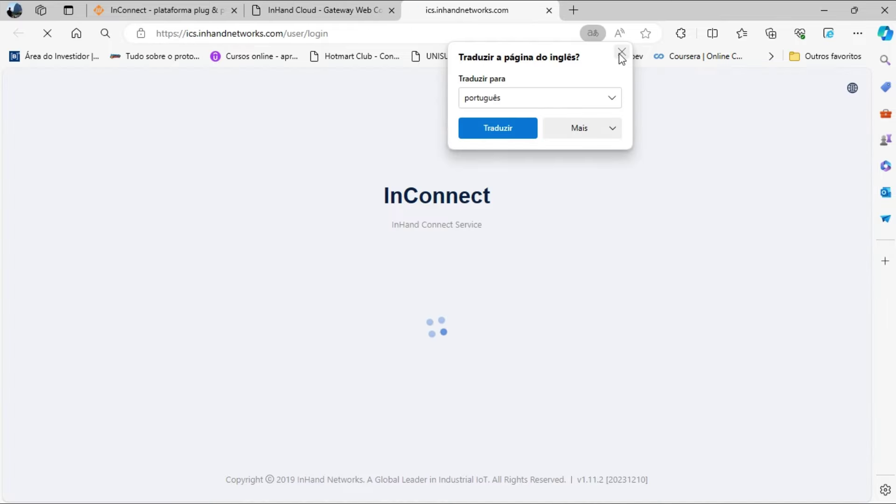
{"action": "left_click", "coordinate": [620, 53]}
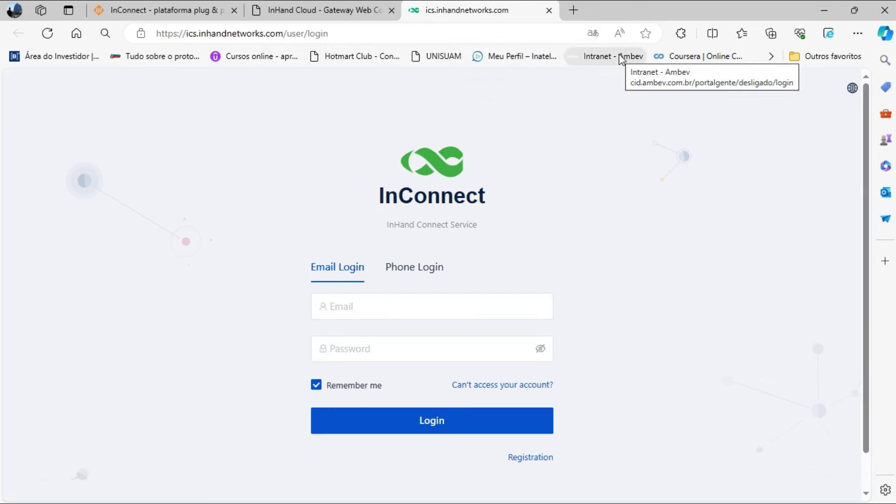
{"action": "left_click", "coordinate": [392, 350]}
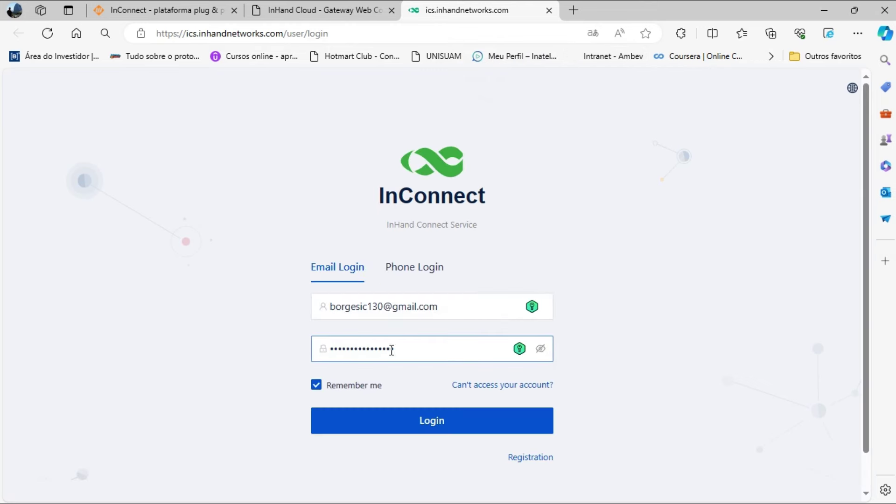
{"action": "left_click", "coordinate": [540, 463]}
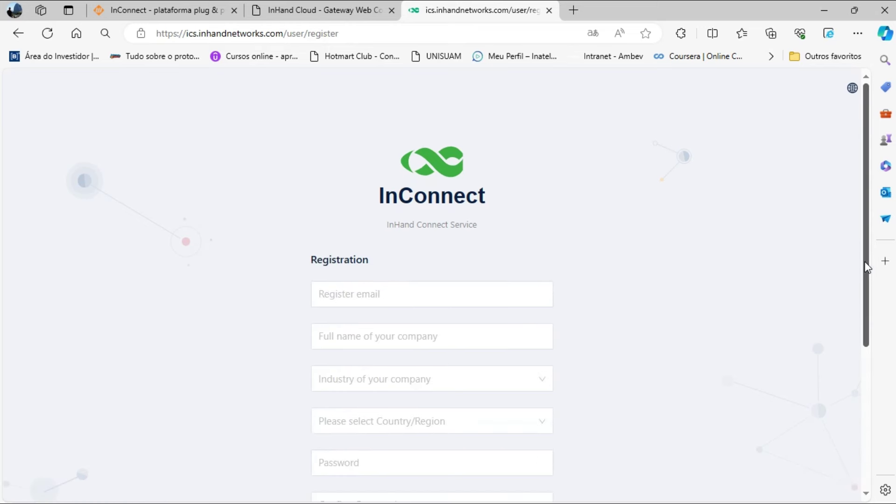
{"action": "left_click_drag", "start_coordinate": [866, 267], "coordinate": [861, 343]}
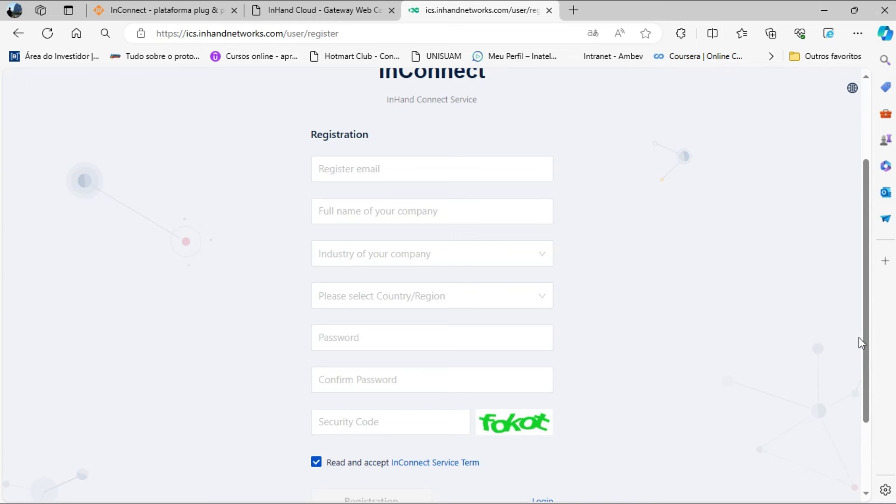
- Review the fields required for InConnect registration, and close the registration page without creating an account
{"action": "left_click", "coordinate": [342, 10]}
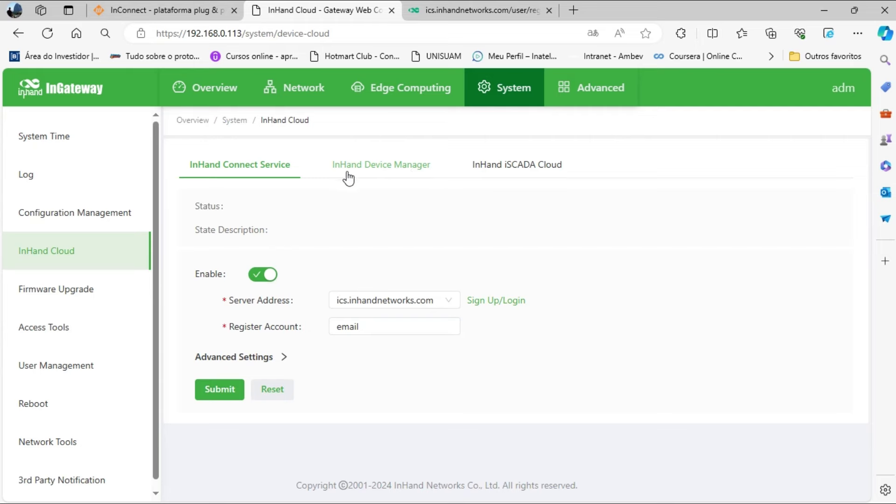
{"action": "left_click", "coordinate": [481, 13]}
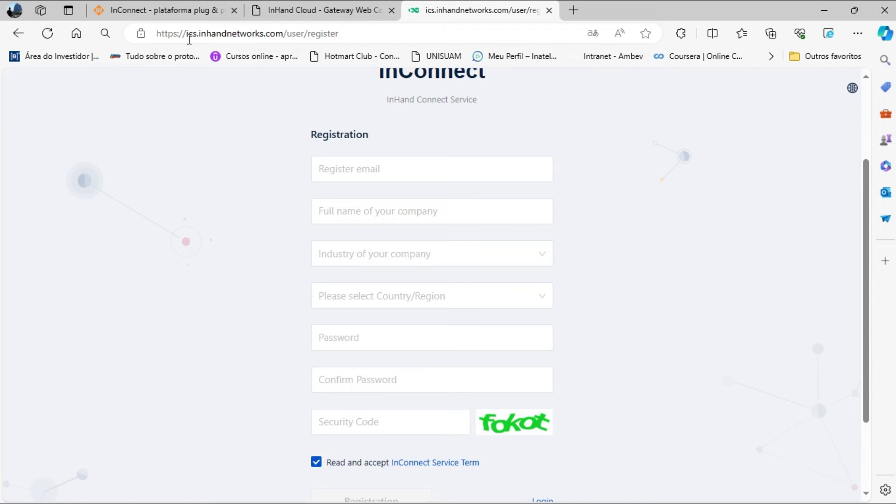
{"action": "left_click", "coordinate": [393, 168]}
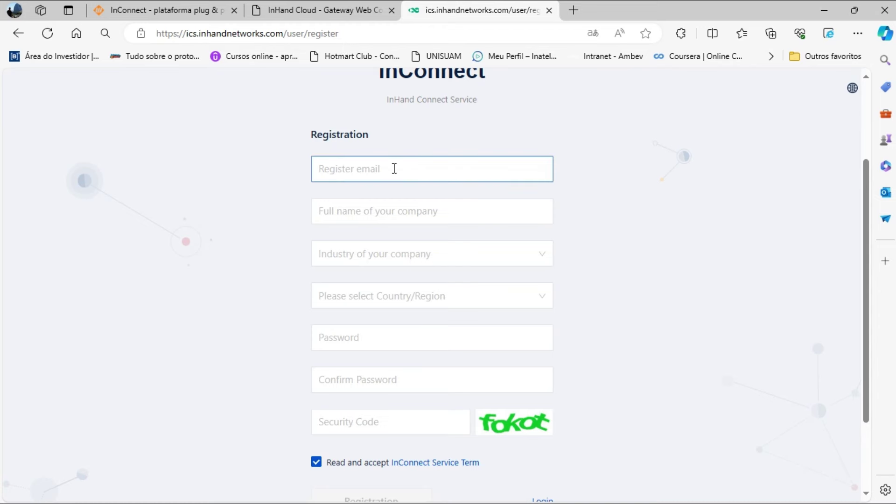
{"action": "left_click", "coordinate": [416, 203]}
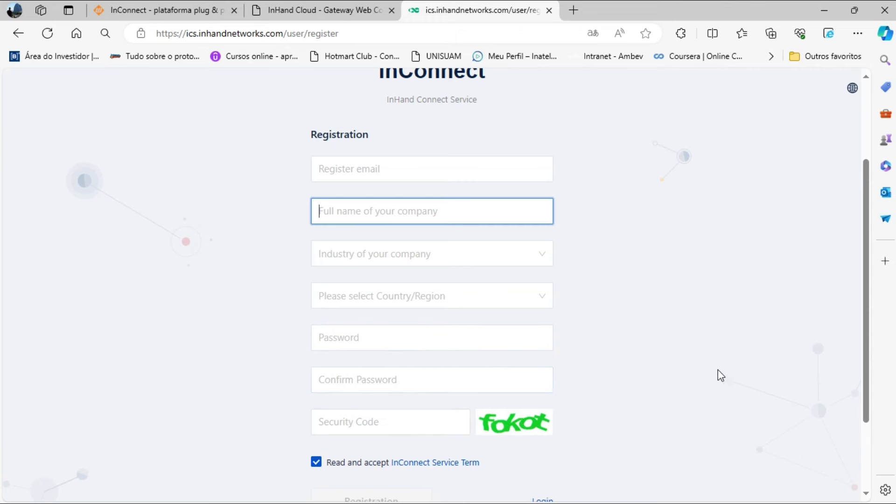
{"action": "left_click_drag", "start_coordinate": [868, 366], "coordinate": [863, 420]}
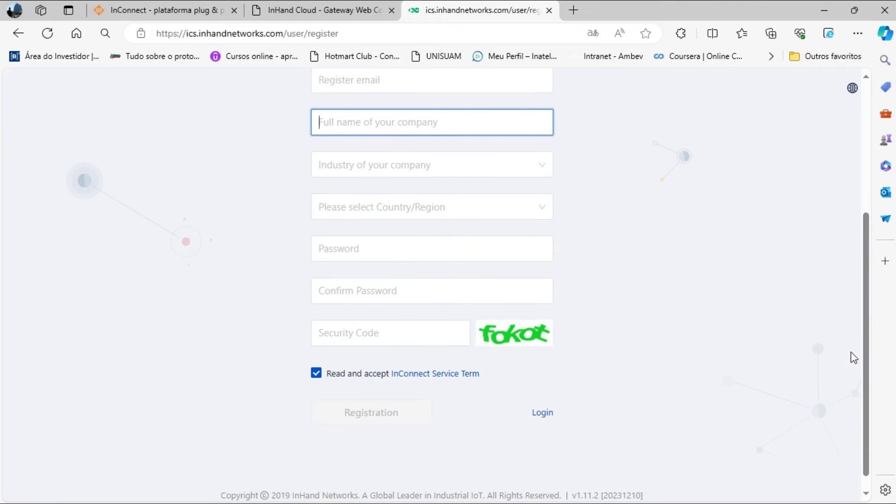
{"action": "left_click_drag", "start_coordinate": [863, 352], "coordinate": [867, 256]}
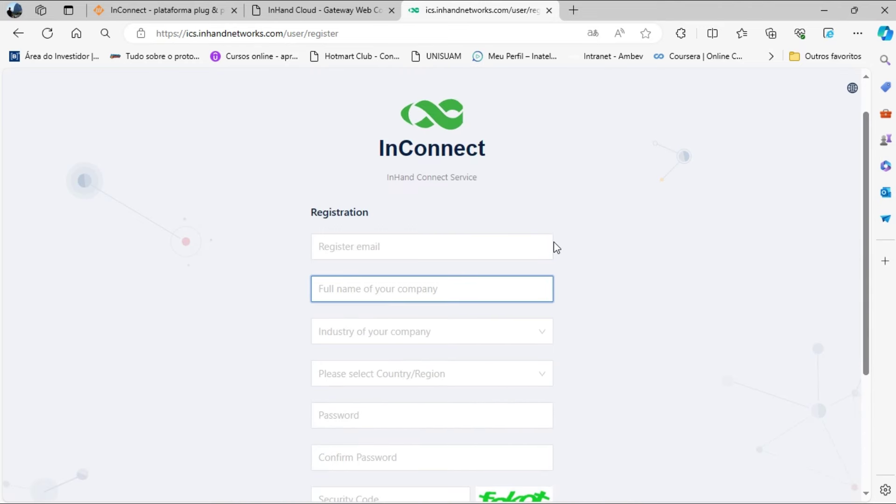
{"action": "left_click", "coordinate": [549, 10]}
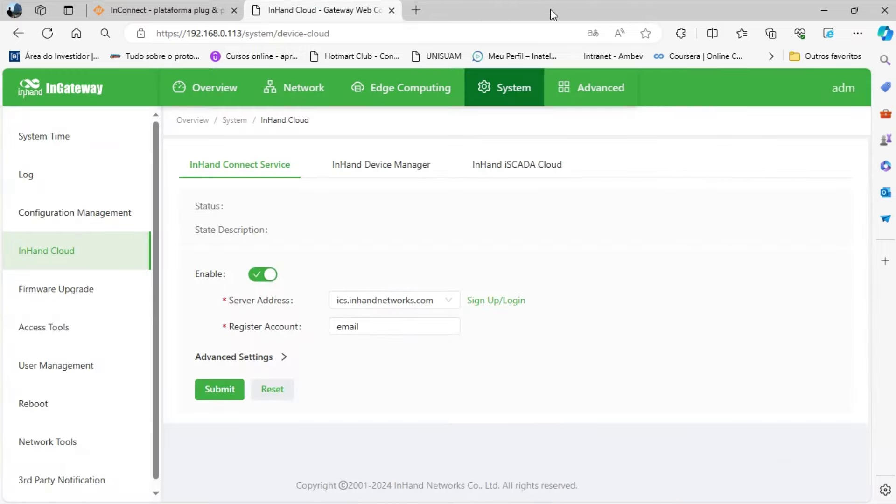
- Reopen the InConnect login page from the gateway and try to sign in with the saved account e-mail and password
{"action": "left_click", "coordinate": [514, 302]}
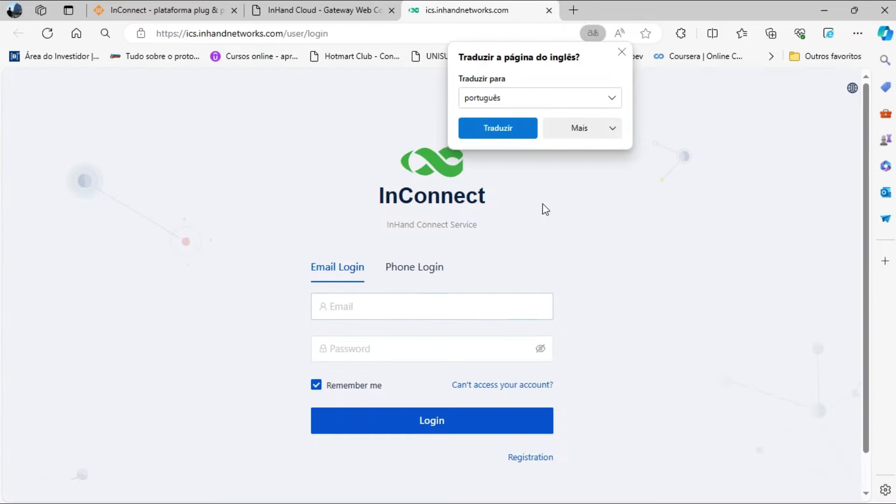
{"action": "left_click", "coordinate": [497, 313]}
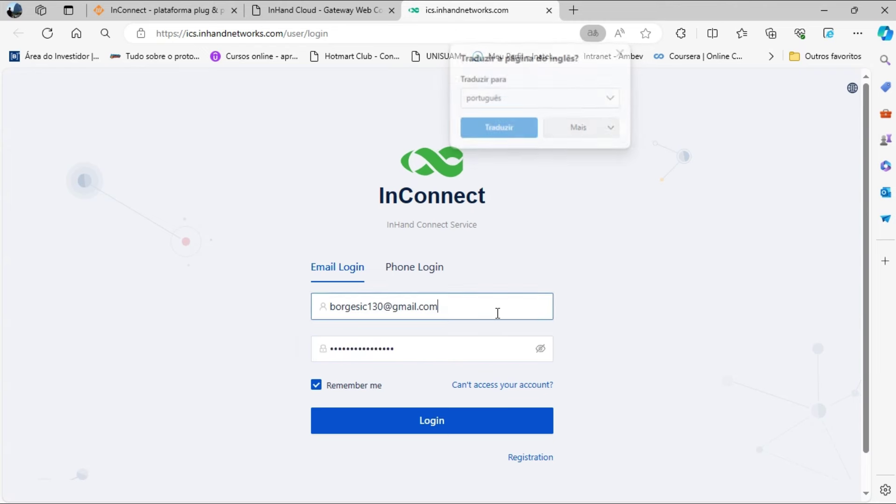
{"action": "left_click", "coordinate": [567, 250]}
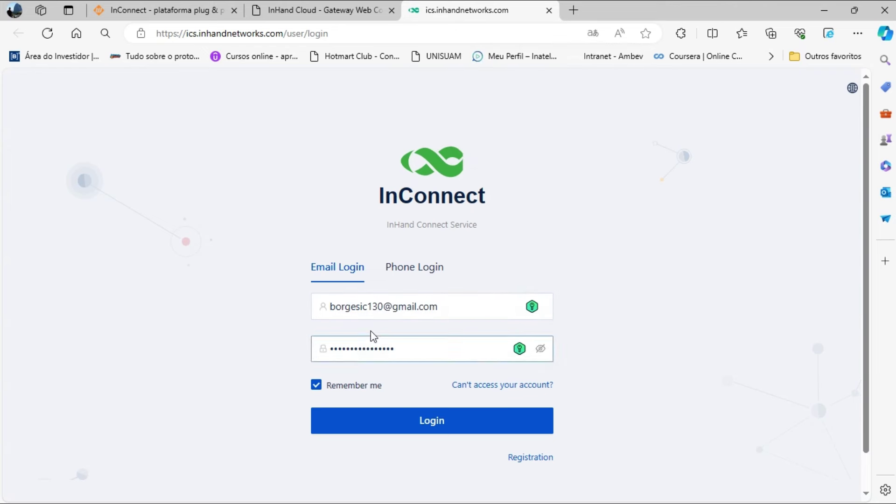
{"action": "left_click", "coordinate": [331, 308]}
{"action": "left_click_drag", "start_coordinate": [331, 308], "coordinate": [473, 313]}
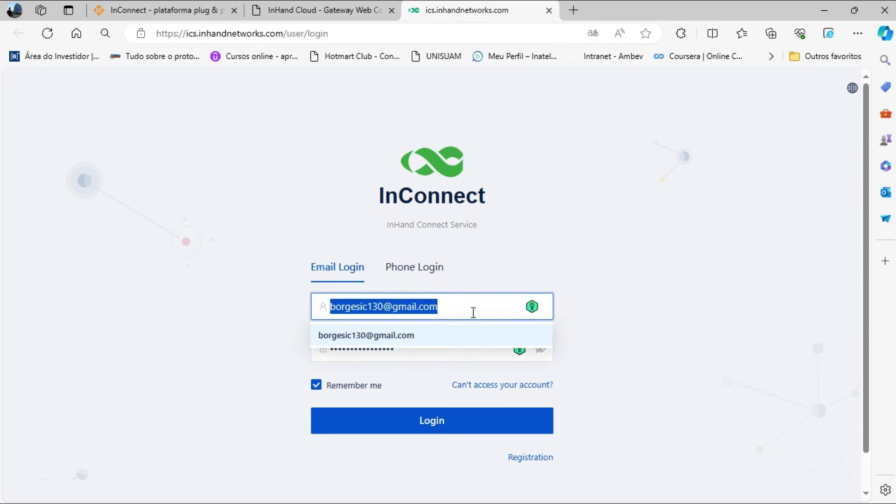
{"action": "left_click", "coordinate": [622, 237]}
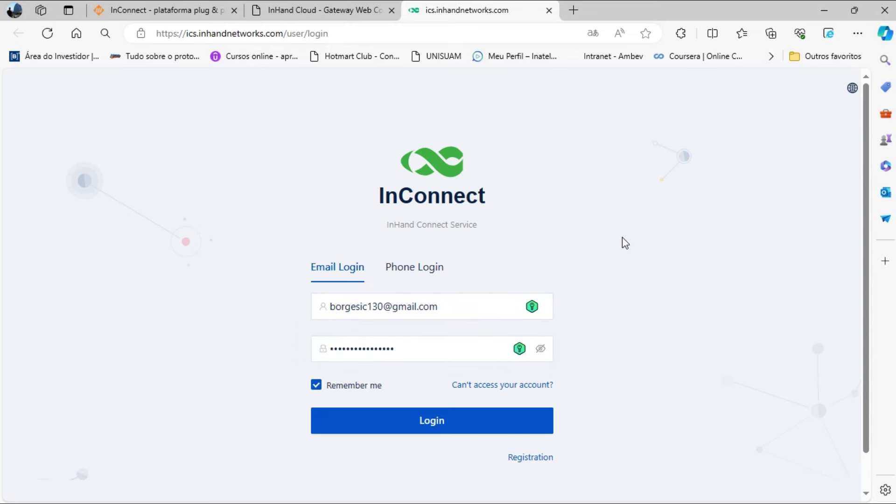
{"action": "left_click", "coordinate": [451, 416]}
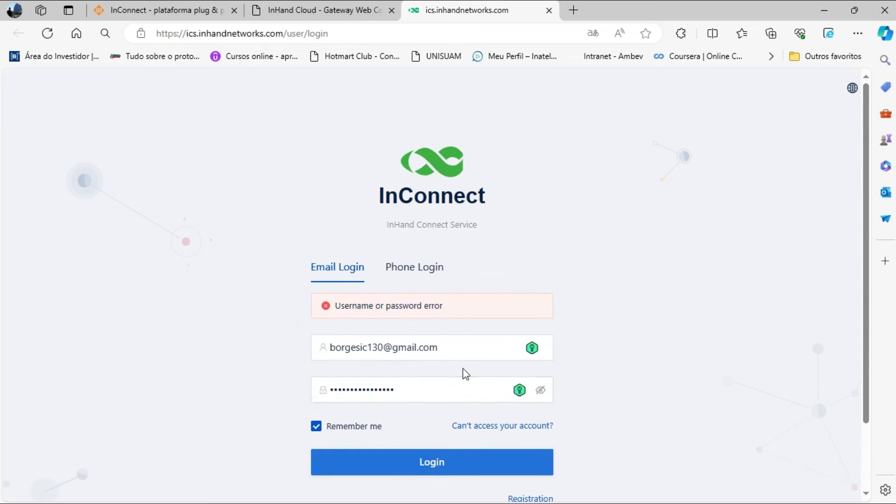
- Clear the saved password in the InConnect login form and paste the account password in its place
{"action": "left_click", "coordinate": [447, 389]}
{"action": "key", "text": "ctrl+a"}
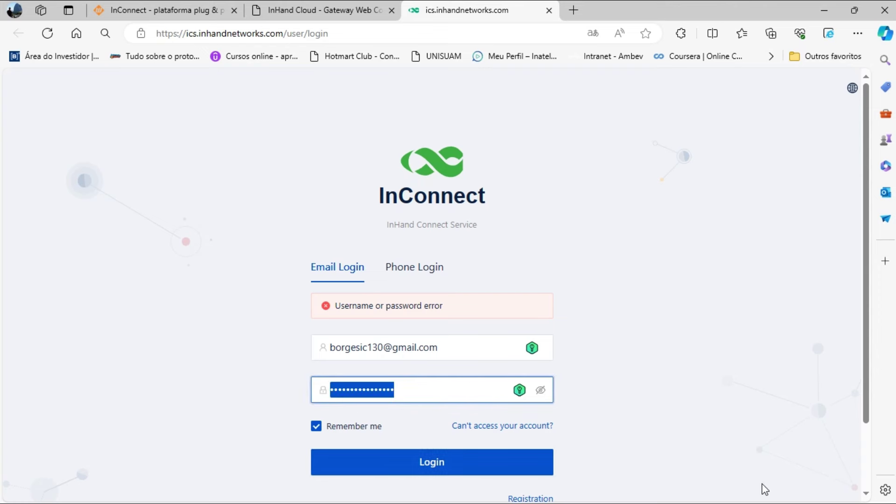
{"action": "key", "text": "BackSpace"}
{"action": "key", "text": "ctrl+v"}
{"action": "left_click", "coordinate": [451, 397]}
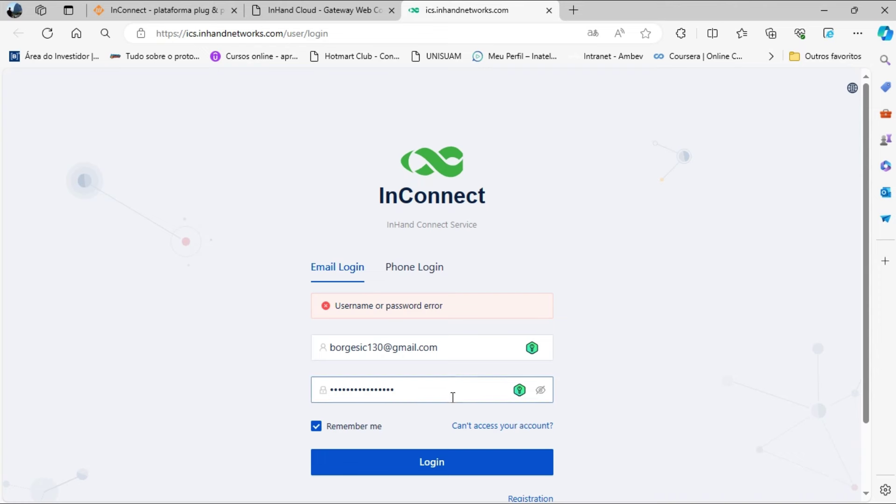
{"action": "key", "text": "BackSpace"}
{"action": "key", "text": "BackSpace"}
{"action": "key", "text": "BackSpace"}
{"action": "key", "text": "BackSpace"}
{"action": "key", "text": "BackSpace"}
{"action": "key", "text": "BackSpace"}
{"action": "key", "text": "BackSpace"}
{"action": "key", "text": "BackSpace"}
{"action": "key", "text": "BackSpace"}
{"action": "key", "text": "BackSpace"}
{"action": "key", "text": "BackSpace"}
{"action": "key", "text": "BackSpace"}
{"action": "key", "text": "BackSpace"}
{"action": "key", "text": "BackSpace"}
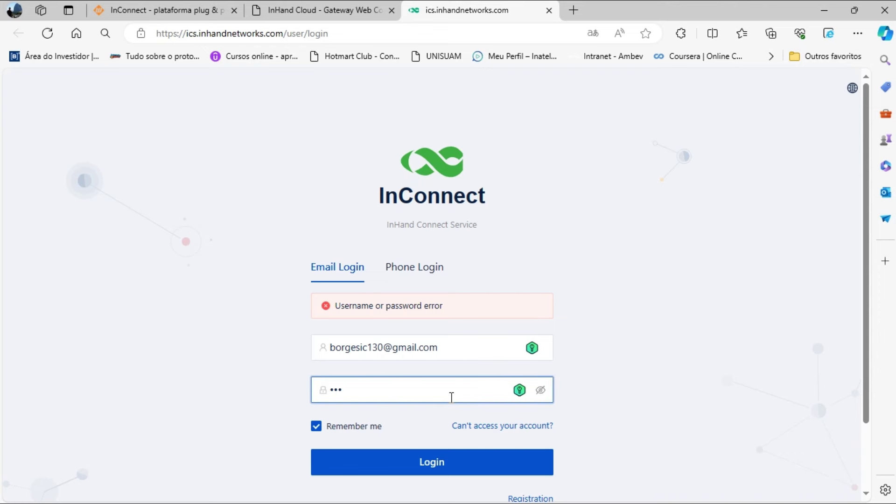
{"action": "key", "text": "ctrl+v"}
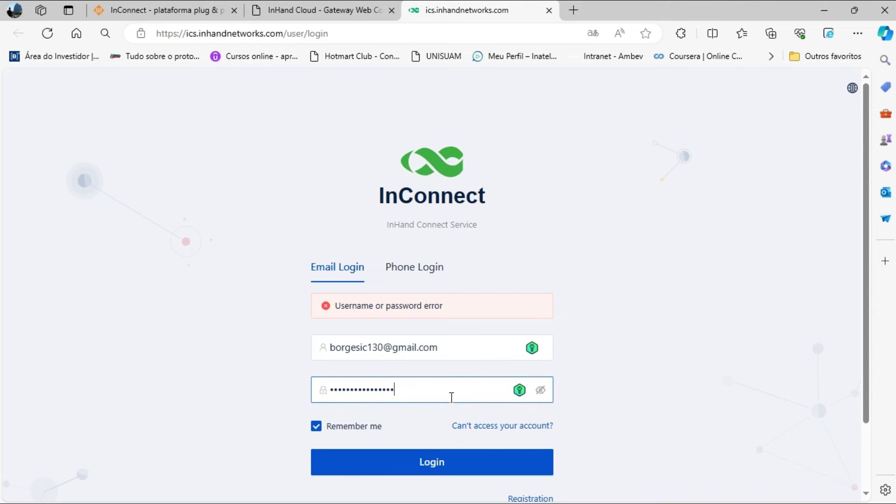
- Clear the password in the InConnect login form once more and paste the account password again
{"action": "key", "text": "BackSpace"}
{"action": "key", "text": "BackSpace"}
{"action": "key", "text": "BackSpace"}
{"action": "key", "text": "BackSpace"}
{"action": "key", "text": "BackSpace"}
{"action": "key", "text": "BackSpace"}
{"action": "key", "text": "BackSpace"}
{"action": "key", "text": "BackSpace"}
{"action": "key", "text": "BackSpace"}
{"action": "key", "text": "BackSpace"}
{"action": "key", "text": "BackSpace"}
{"action": "key", "text": "BackSpace"}
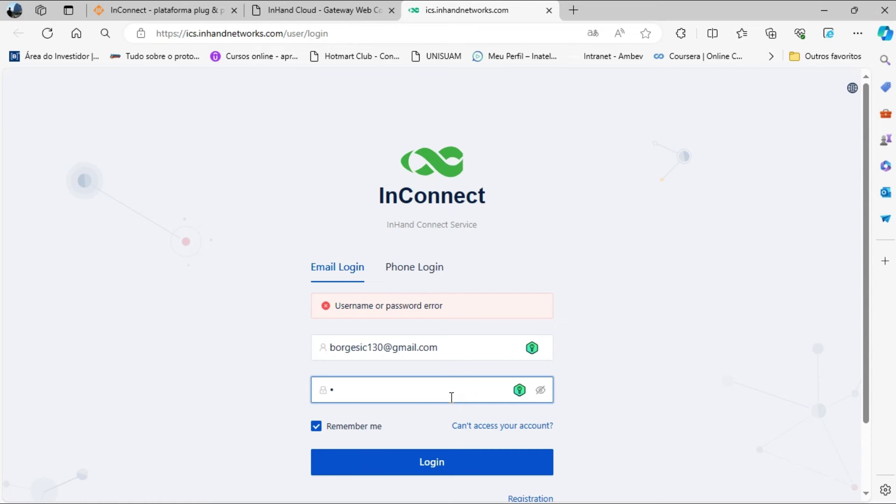
{"action": "key", "text": "BackSpace"}
{"action": "key", "text": "ctrl+v"}
{"action": "key", "text": "BackSpace"}
{"action": "key", "text": "BackSpace"}
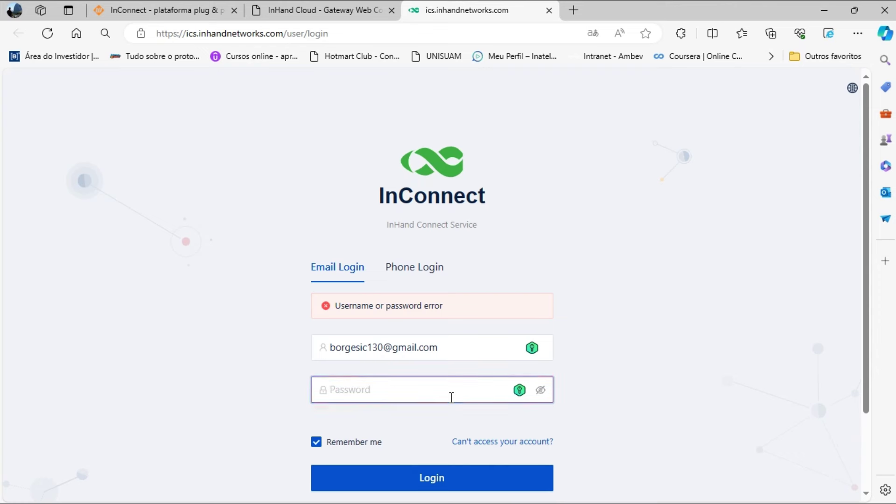
{"action": "key", "text": "ctrl+v"}
{"action": "key", "text": "Tab"}
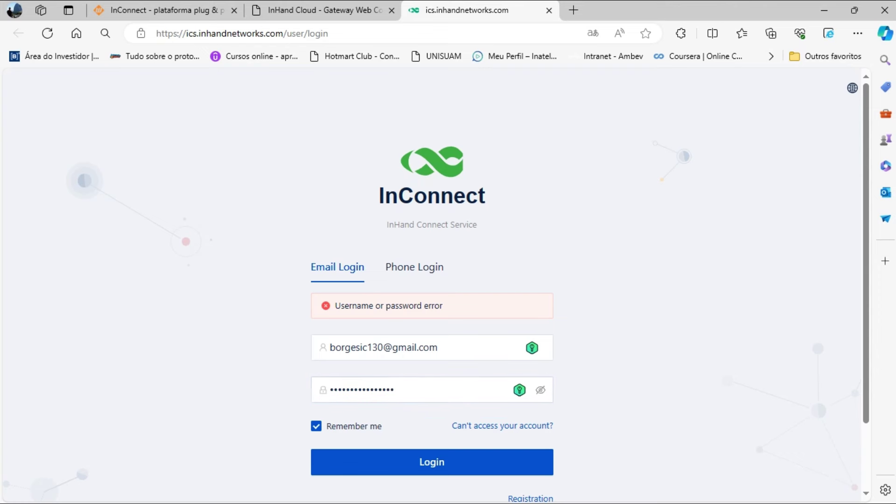
- Enter the corrected account password, log in to InConnect, and dismiss the password-saving offer and the account balance notice
{"action": "left_click", "coordinate": [379, 390]}
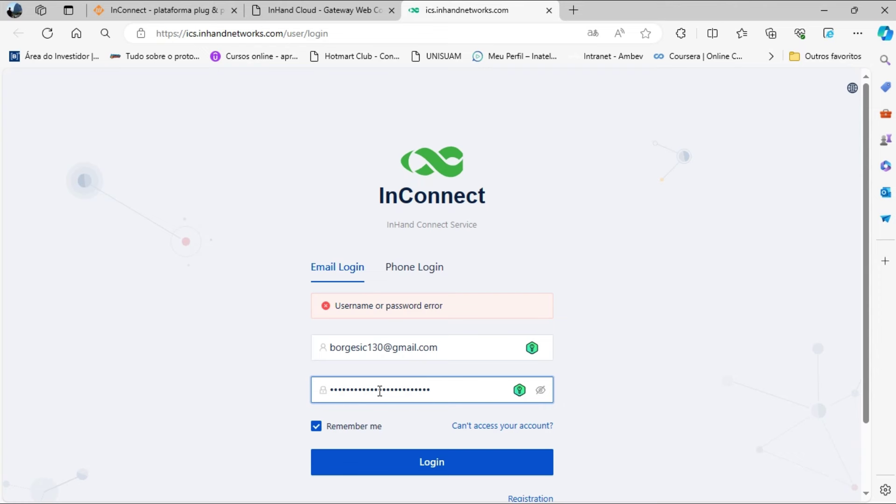
{"action": "left_click", "coordinate": [408, 468]}
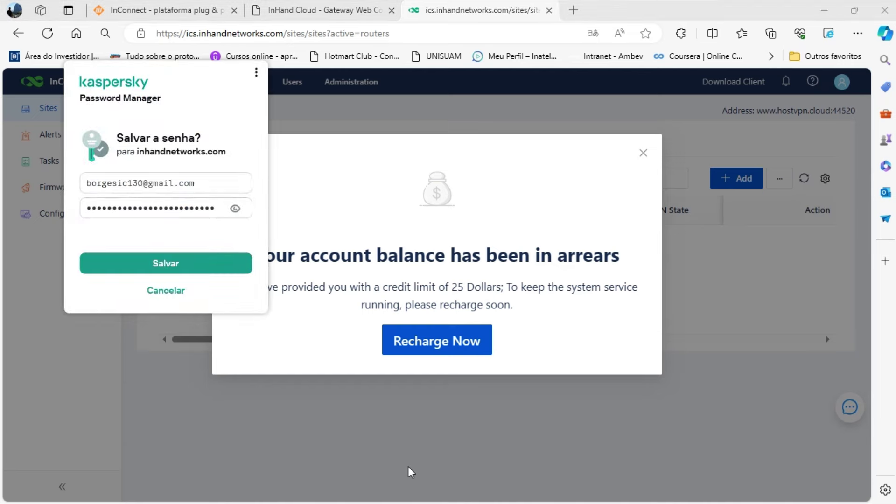
{"action": "left_click", "coordinate": [175, 292]}
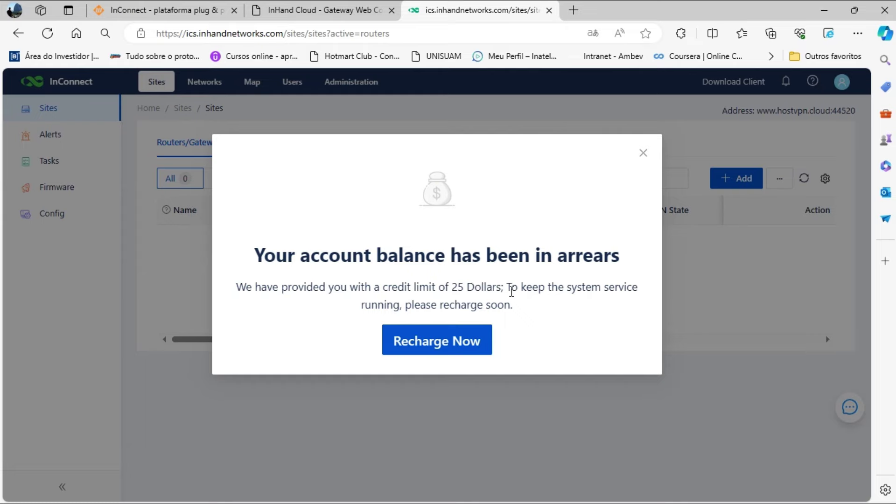
{"action": "left_click", "coordinate": [643, 154]}
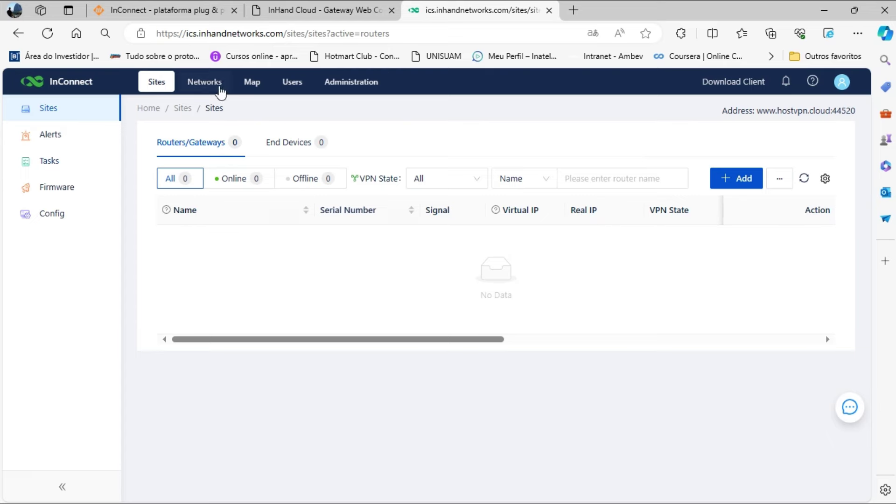
- Open the account's billing page and look through the $50, $100, $200 and $300 recharge options
{"action": "left_click", "coordinate": [339, 88]}
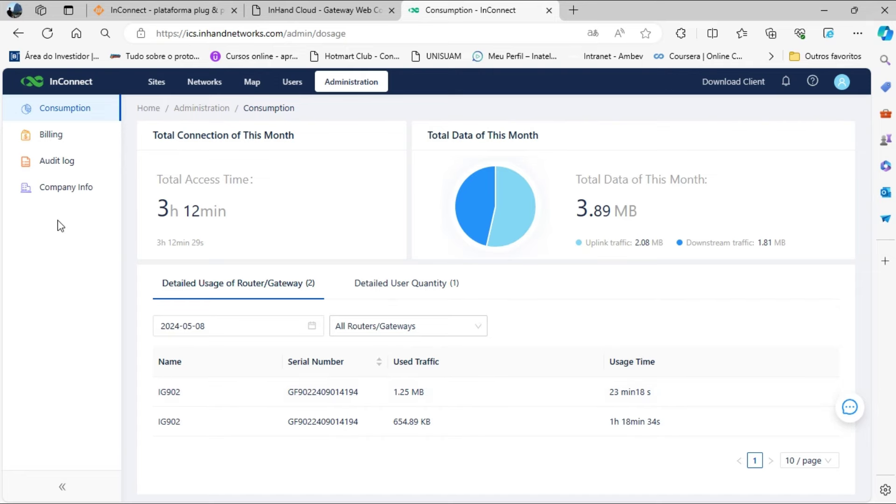
{"action": "left_click", "coordinate": [56, 136]}
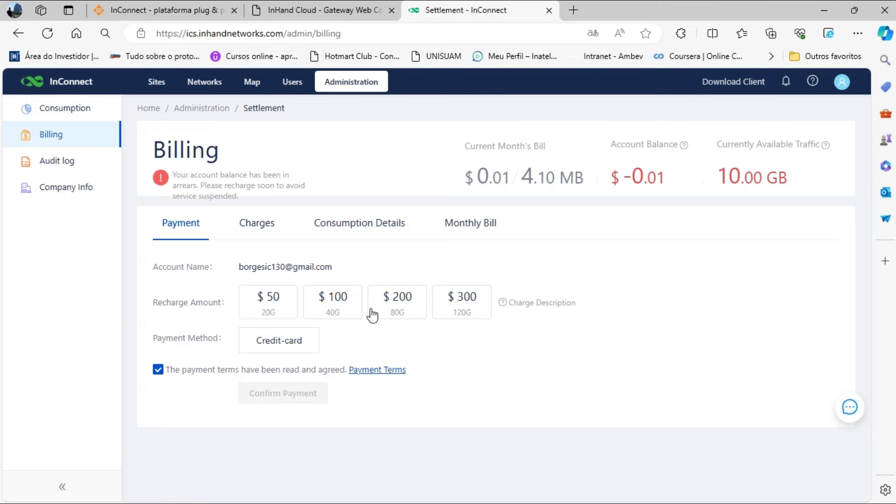
{"action": "left_click", "coordinate": [277, 318]}
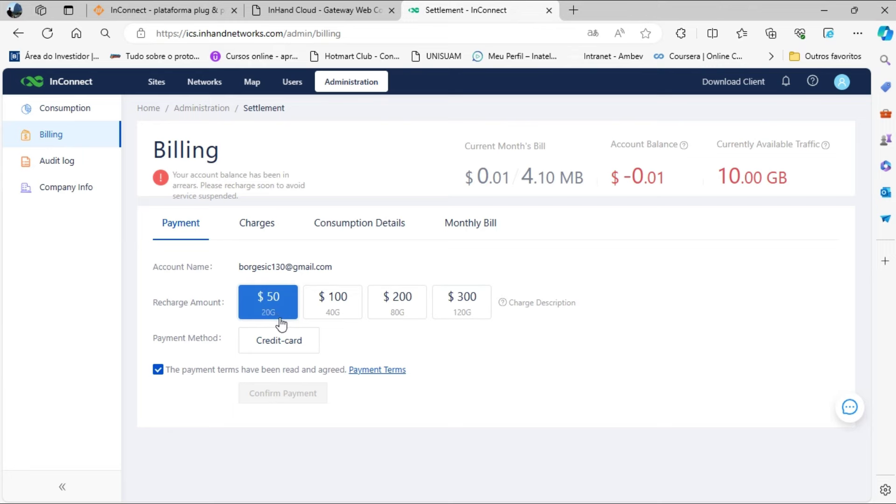
{"action": "left_click", "coordinate": [345, 307]}
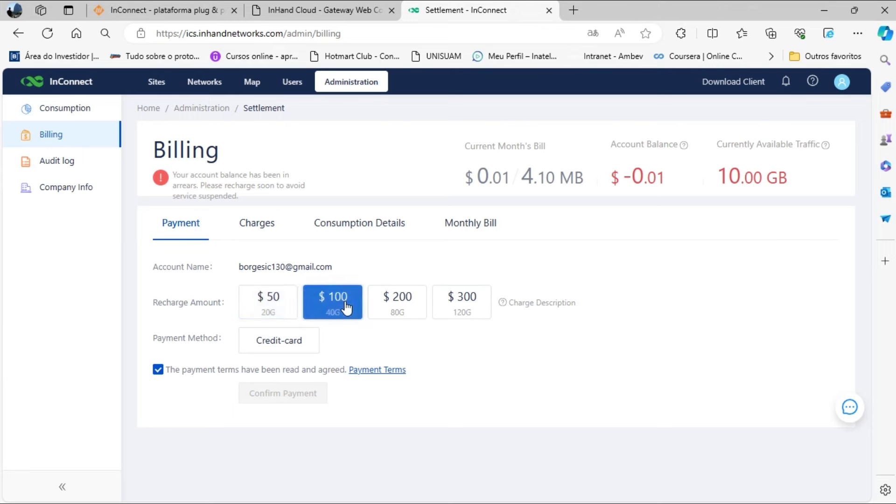
{"action": "left_click", "coordinate": [410, 311]}
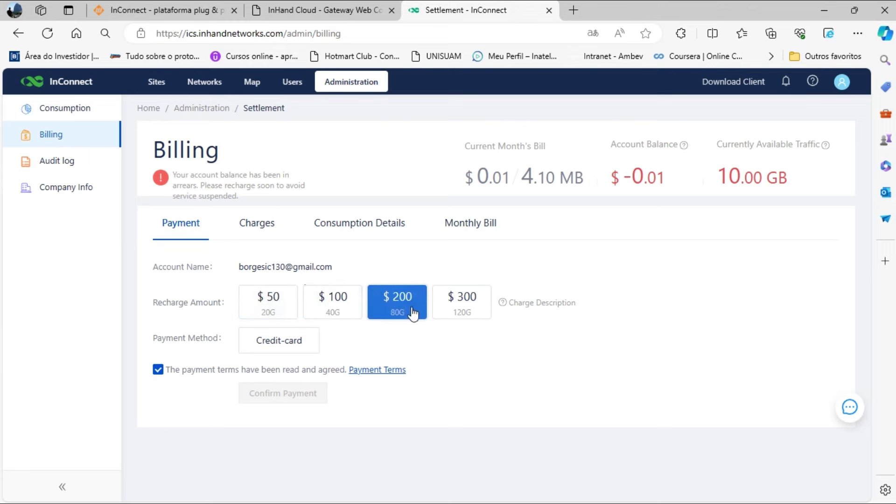
{"action": "left_click", "coordinate": [475, 312]}
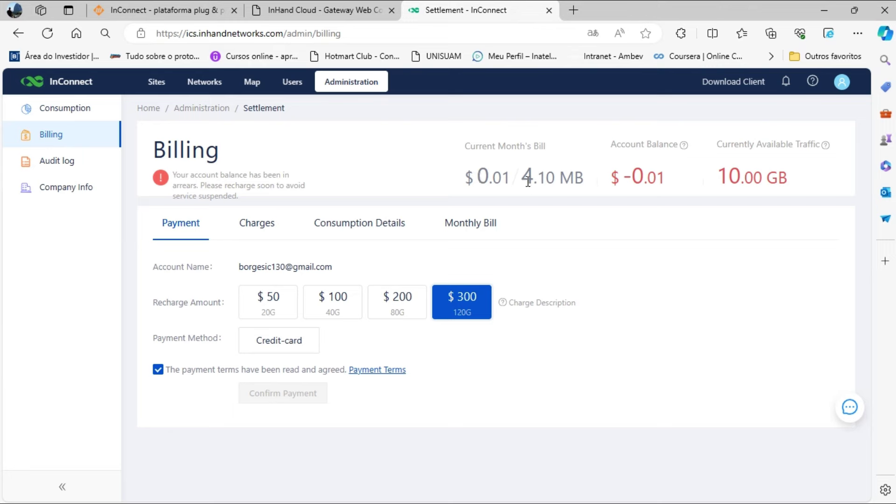
- Examine the current month's bill, account balance and available traffic, and return to the consumption overview
{"action": "left_click_drag", "start_coordinate": [522, 181], "coordinate": [583, 181]}
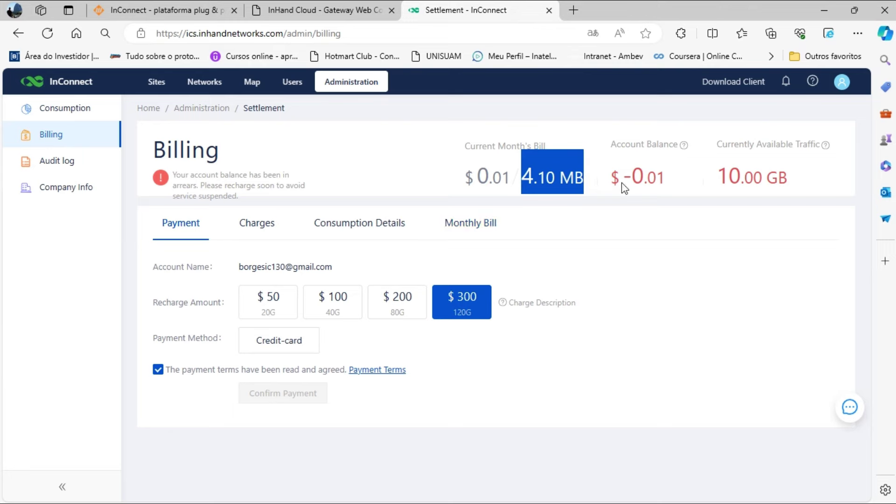
{"action": "left_click_drag", "start_coordinate": [624, 179], "coordinate": [667, 181]}
{"action": "double_click", "coordinate": [721, 180]}
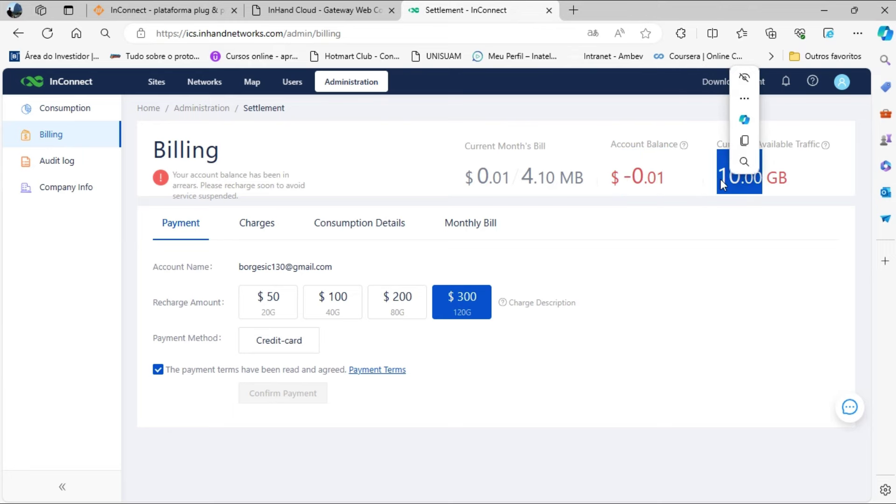
{"action": "left_click", "coordinate": [812, 198]}
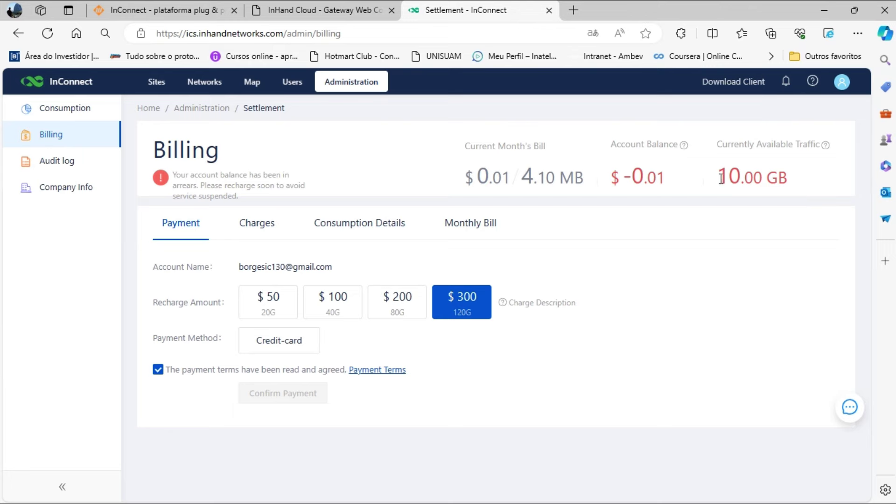
{"action": "left_click_drag", "start_coordinate": [721, 180], "coordinate": [791, 180]}
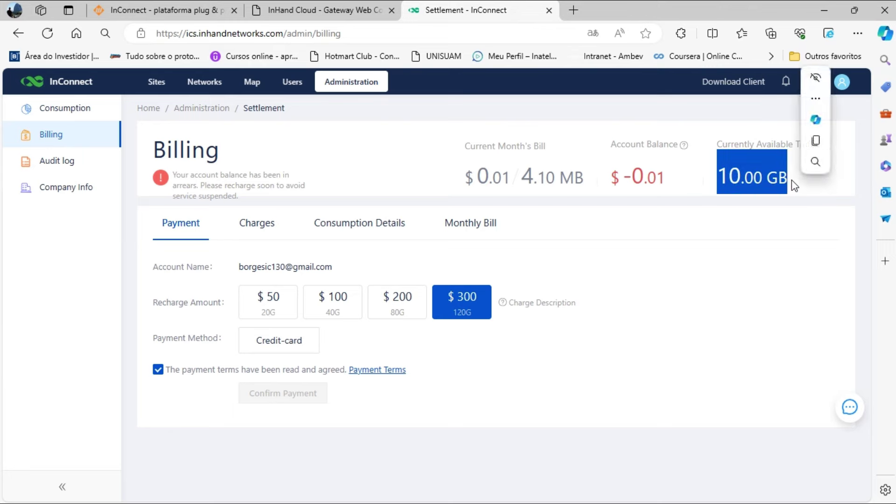
{"action": "left_click", "coordinate": [812, 191]}
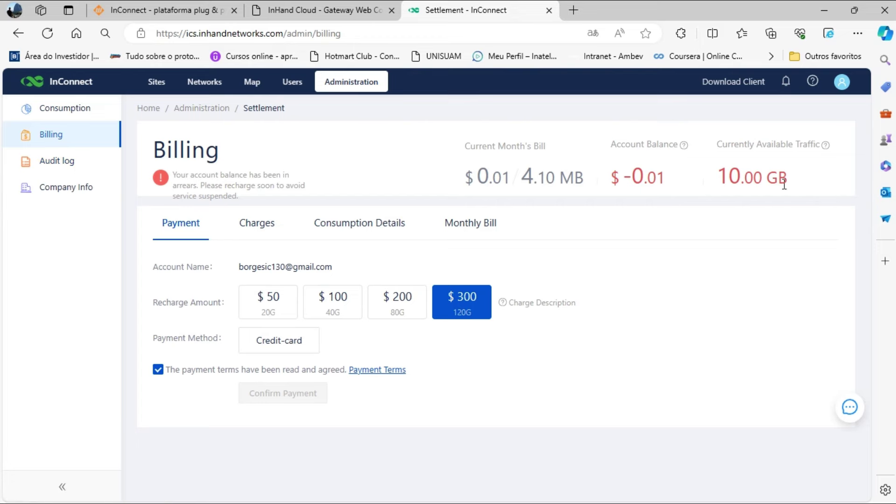
{"action": "left_click", "coordinate": [64, 112]}
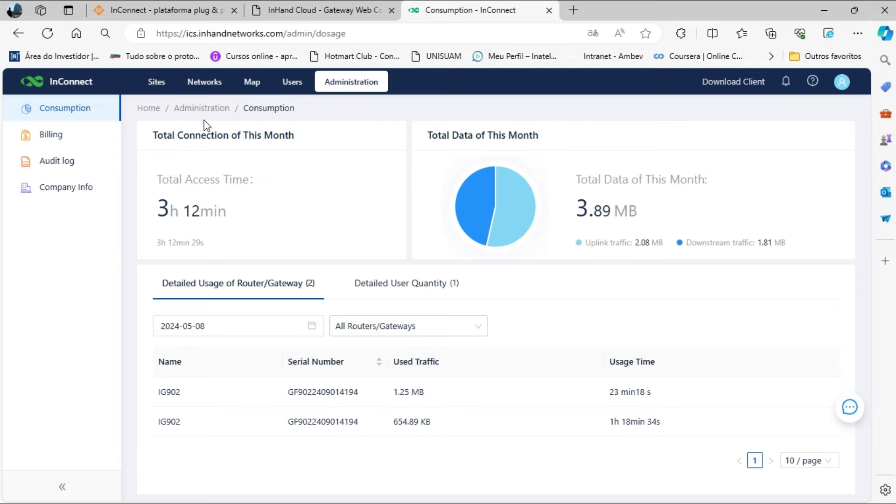
- Start a new router/gateway under Sites, naming it IG902 and choosing IG902 as the device model
{"action": "left_click", "coordinate": [158, 87]}
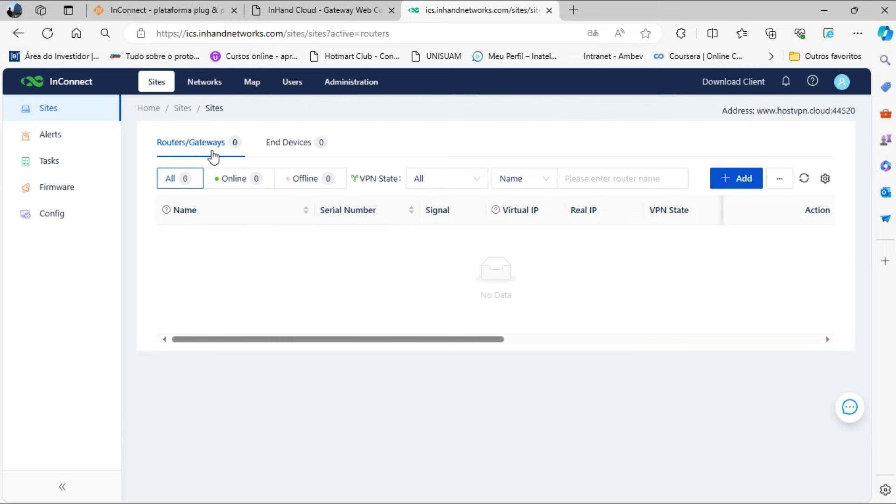
{"action": "left_click", "coordinate": [735, 179]}
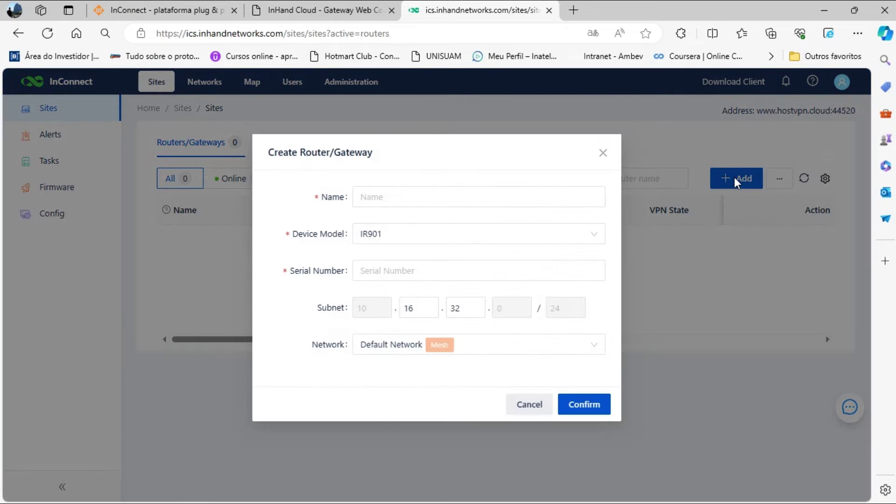
{"action": "left_click", "coordinate": [445, 202]}
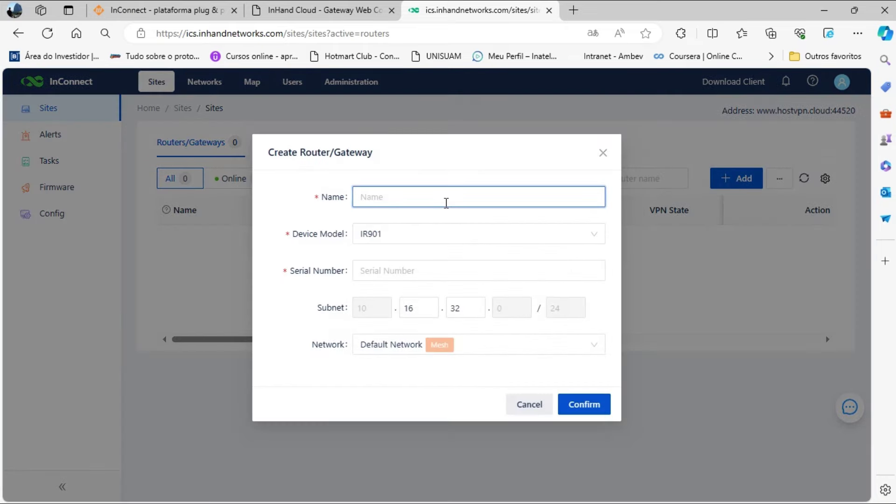
{"action": "type", "text": "IG902"}
{"action": "left_click", "coordinate": [454, 238]}
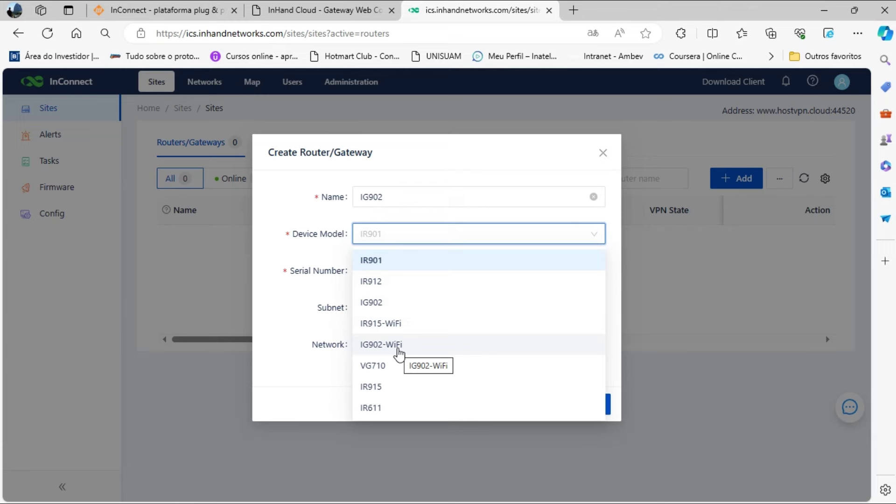
{"action": "left_click", "coordinate": [381, 308]}
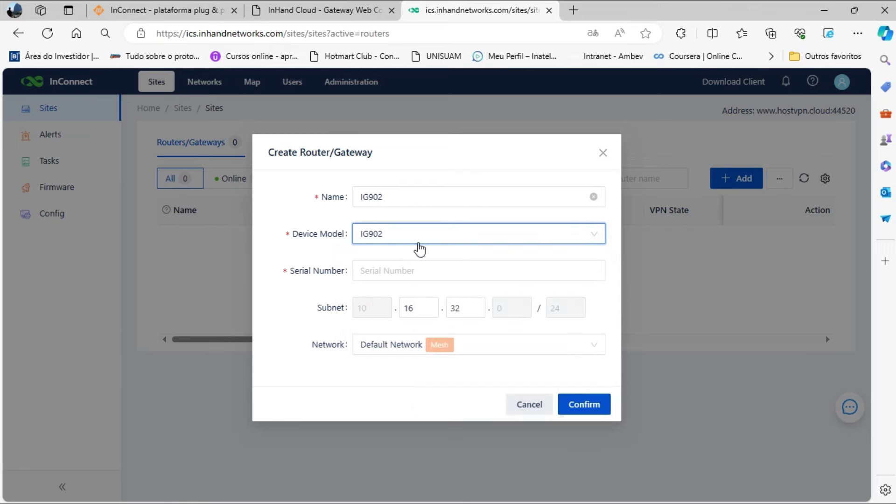
- Copy the device serial number from the InGateway overview page and paste it into the new gateway's Serial Number field
{"action": "left_click", "coordinate": [426, 274]}
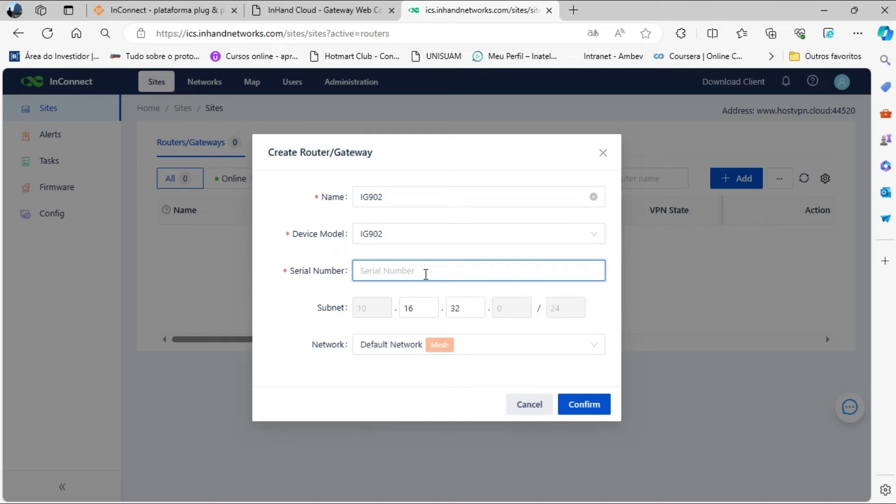
{"action": "left_click", "coordinate": [315, 11]}
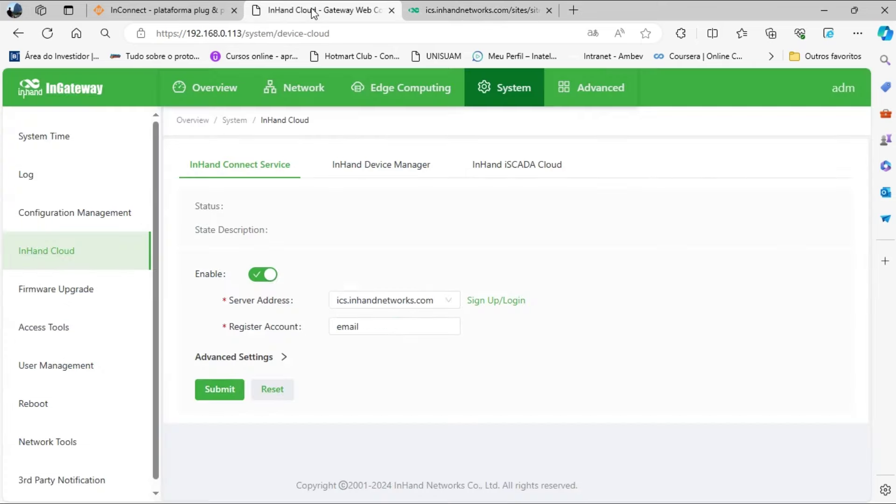
{"action": "left_click", "coordinate": [207, 88]}
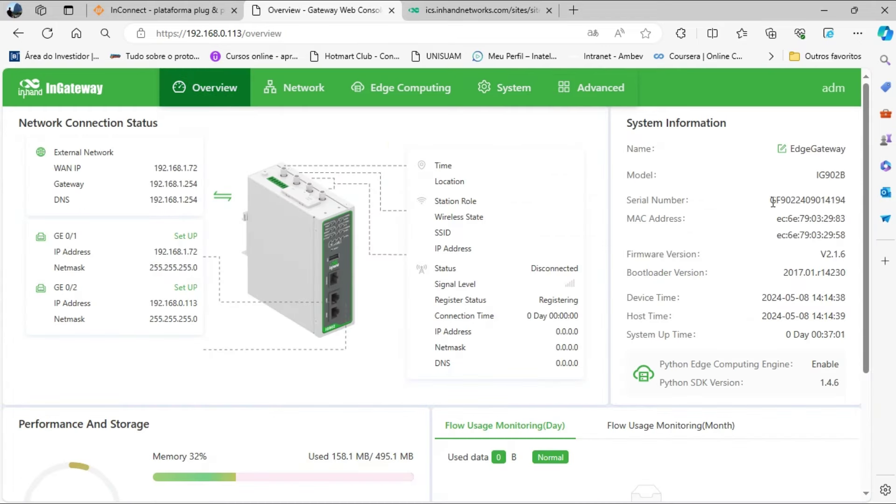
{"action": "left_click_drag", "start_coordinate": [770, 200], "coordinate": [846, 199]}
{"action": "key", "text": "ctrl+c"}
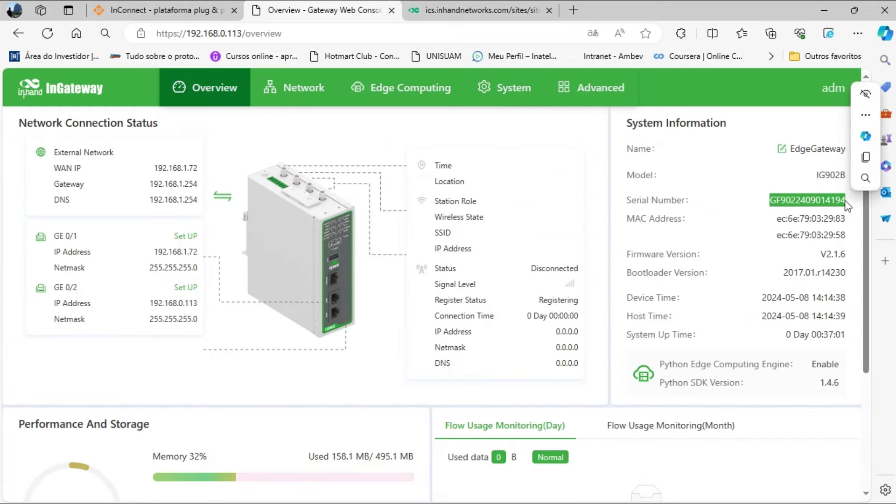
{"action": "left_click", "coordinate": [460, 6]}
{"action": "key", "text": "ctrl+v"}
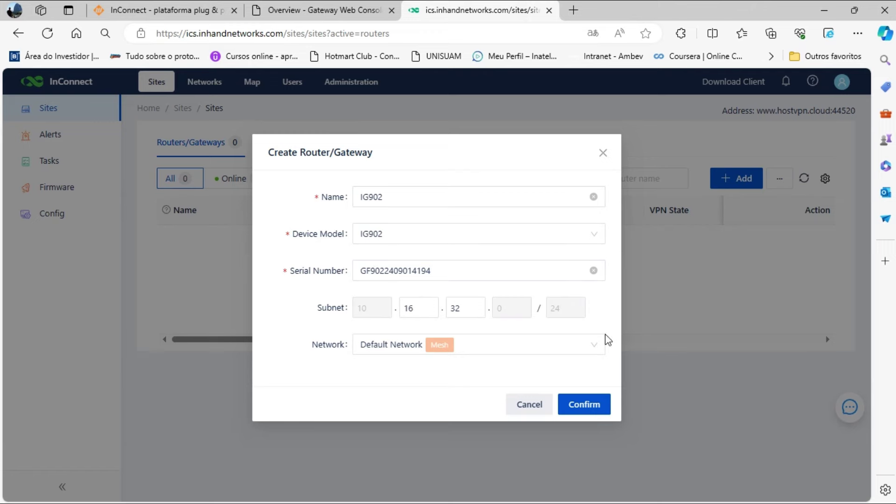
- Keep the 10.16.32.0/24 subnet and Default Network for the new gateway, and confirm its creation
{"action": "left_click", "coordinate": [457, 309]}
{"action": "key", "text": "shift+Tab"}
{"action": "left_click", "coordinate": [490, 344]}
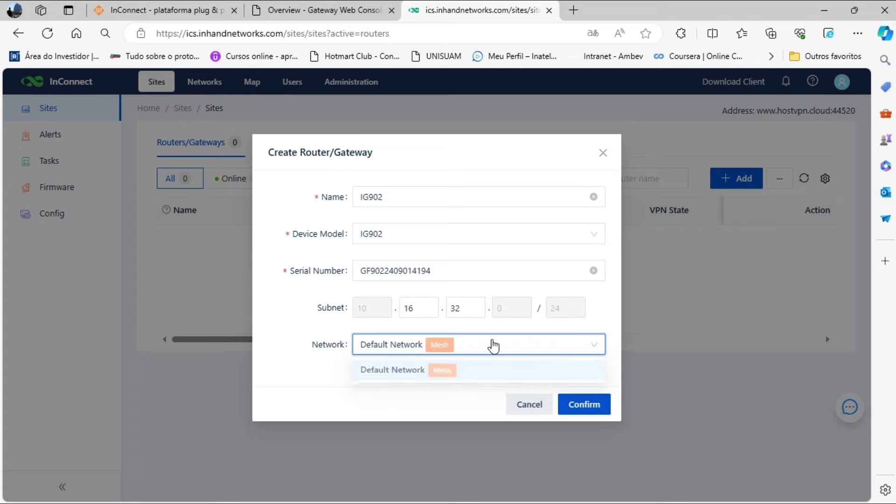
{"action": "left_click", "coordinate": [493, 345]}
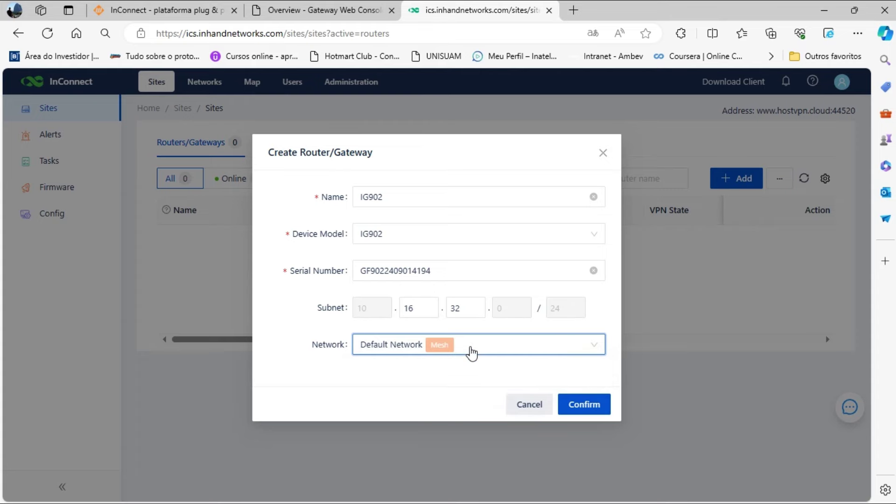
{"action": "left_click", "coordinate": [593, 402]}
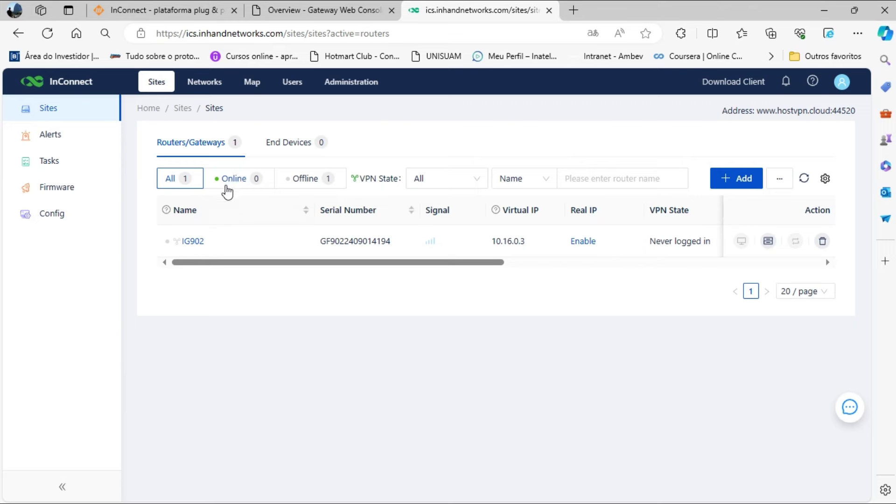
{"action": "mouse_move", "coordinate": [167, 246]}
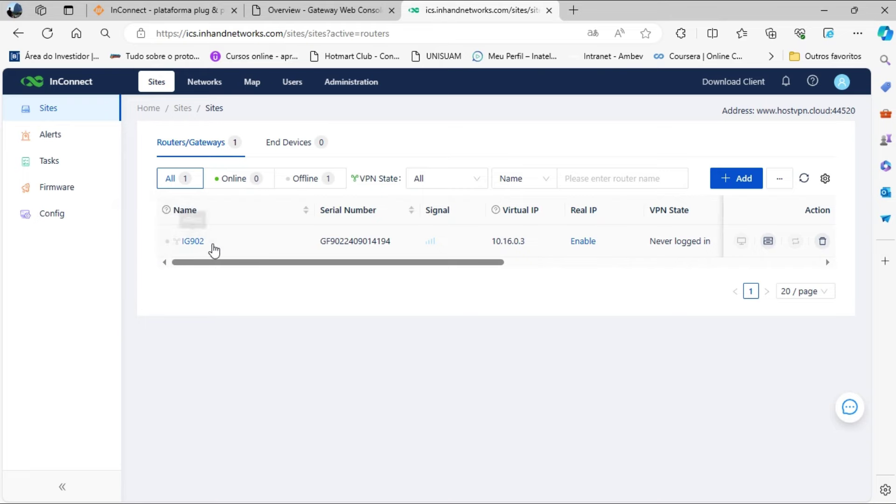
- Switch to the InGateway web console and open the InHand Cloud settings in its system configuration
{"action": "left_click", "coordinate": [317, 14]}
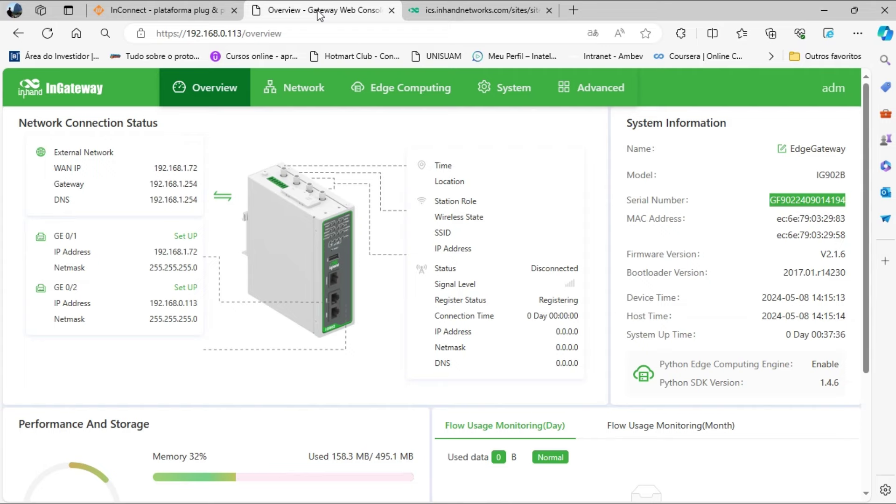
{"action": "left_click", "coordinate": [515, 96]}
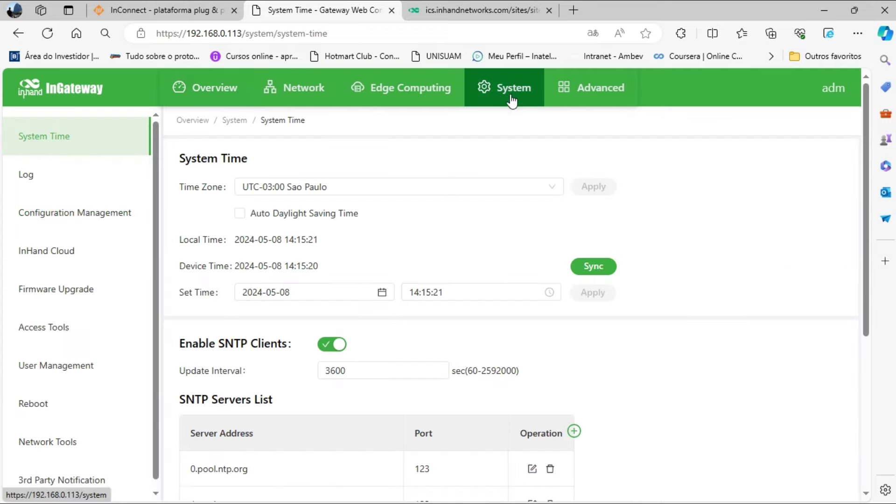
{"action": "left_click", "coordinate": [77, 251]}
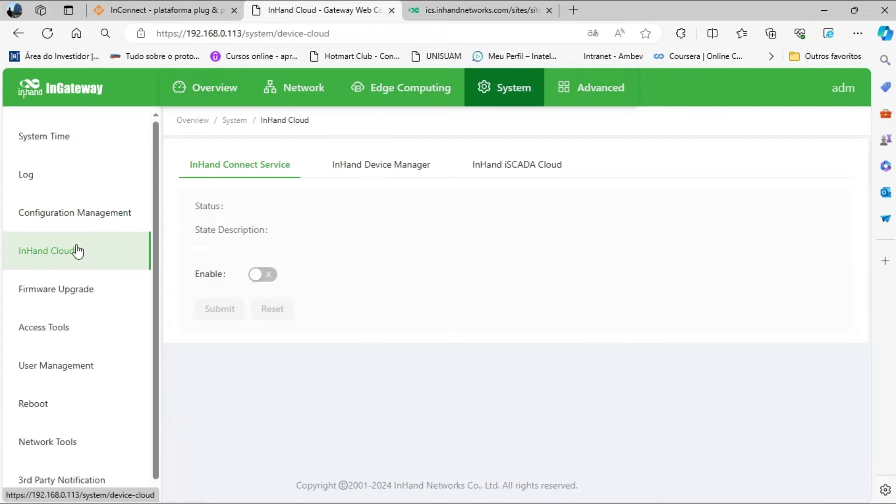
{"action": "left_click", "coordinate": [272, 276]}
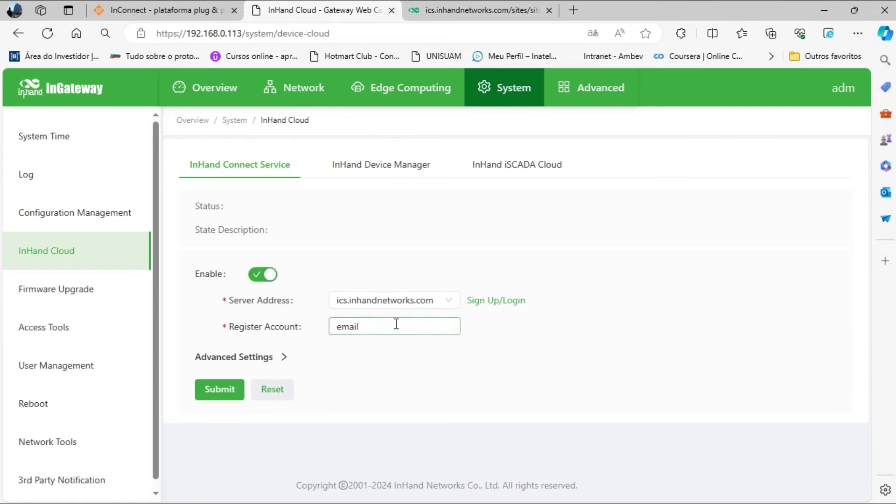
{"action": "key", "text": "ctrl+a"}
{"action": "key", "text": "BackSpace"}
{"action": "key", "text": "ctrl+v"}
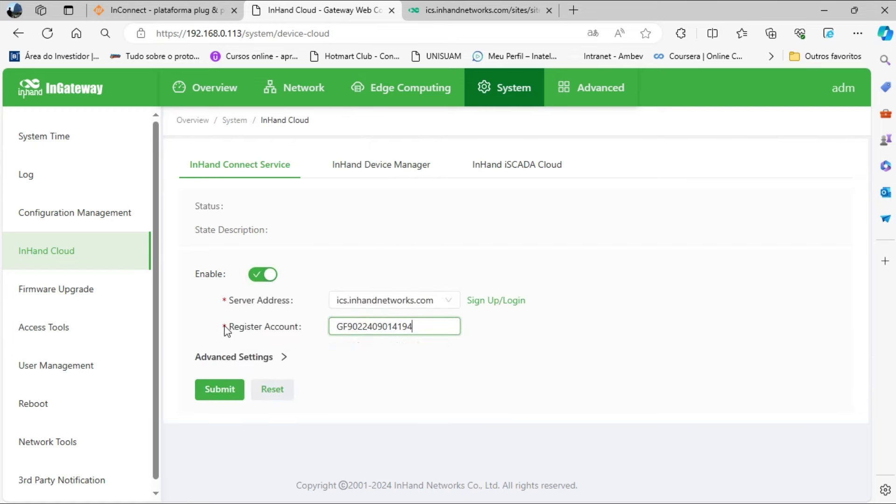
{"action": "key", "text": "BackSpace"}
{"action": "key", "text": "BackSpace"}
{"action": "key", "text": "BackSpace"}
{"action": "key", "text": "BackSpace"}
{"action": "key", "text": "BackSpace"}
{"action": "key", "text": "BackSpace"}
{"action": "key", "text": "BackSpace"}
{"action": "key", "text": "BackSpace"}
{"action": "key", "text": "BackSpace"}
{"action": "key", "text": "BackSpace"}
{"action": "key", "text": "BackSpace"}
{"action": "key", "text": "BackSpace"}
{"action": "key", "text": "BackSpace"}
{"action": "key", "text": "BackSpace"}
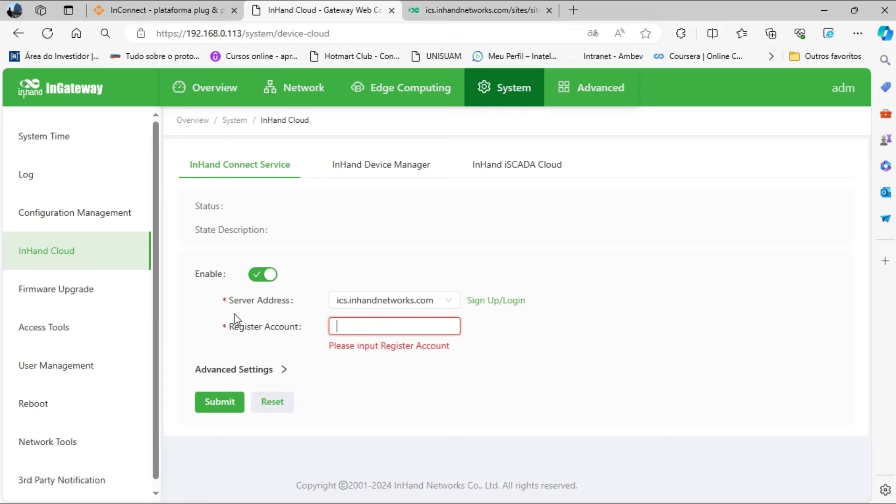
- Copy the registered account e-mail from the InHand Device Manager settings
{"action": "left_click", "coordinate": [370, 177]}
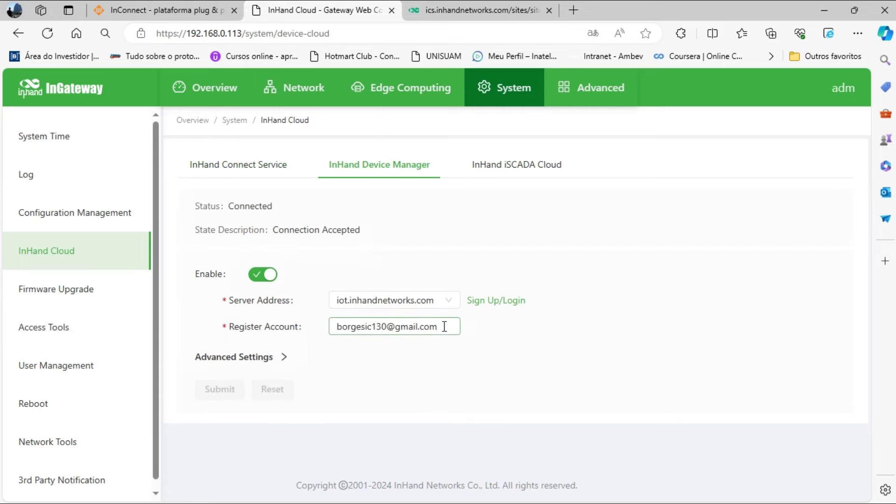
{"action": "left_click_drag", "start_coordinate": [443, 326], "coordinate": [249, 337]}
{"action": "key", "text": "ctrl+c"}
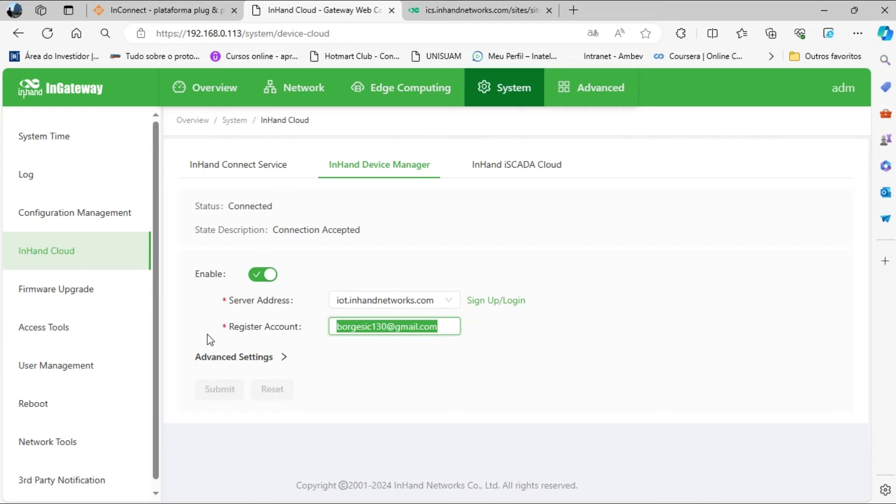
- Enable InHand Connect Service, paste the copied account e-mail as the Register Account, and submit the settings
{"action": "left_click", "coordinate": [251, 172]}
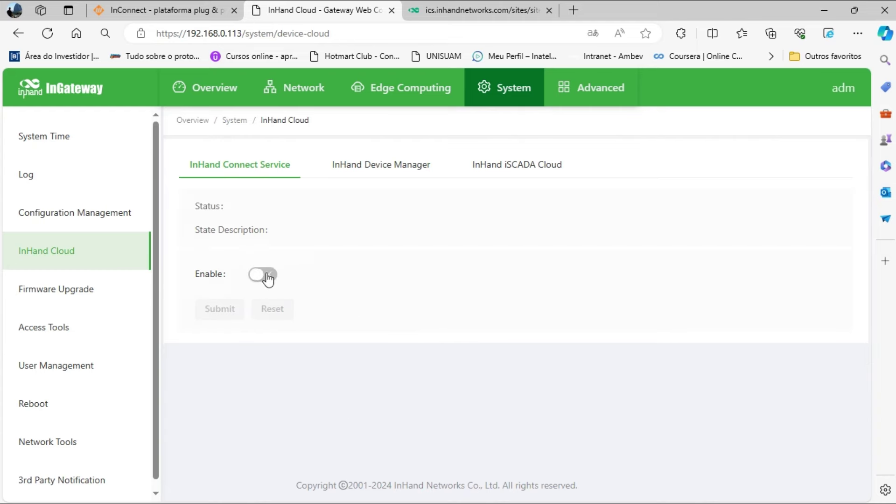
{"action": "left_click", "coordinate": [264, 275]}
{"action": "left_click_drag", "start_coordinate": [392, 332], "coordinate": [193, 326]}
{"action": "key", "text": "ctrl+v"}
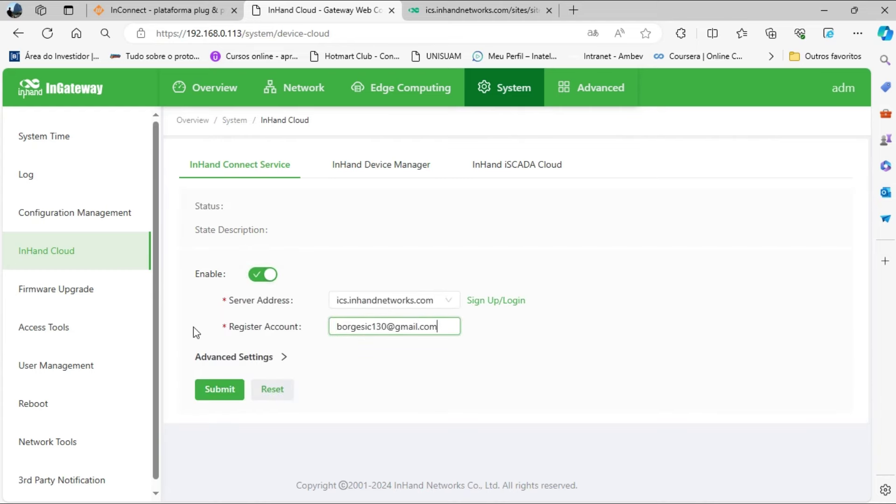
{"action": "left_click", "coordinate": [409, 392]}
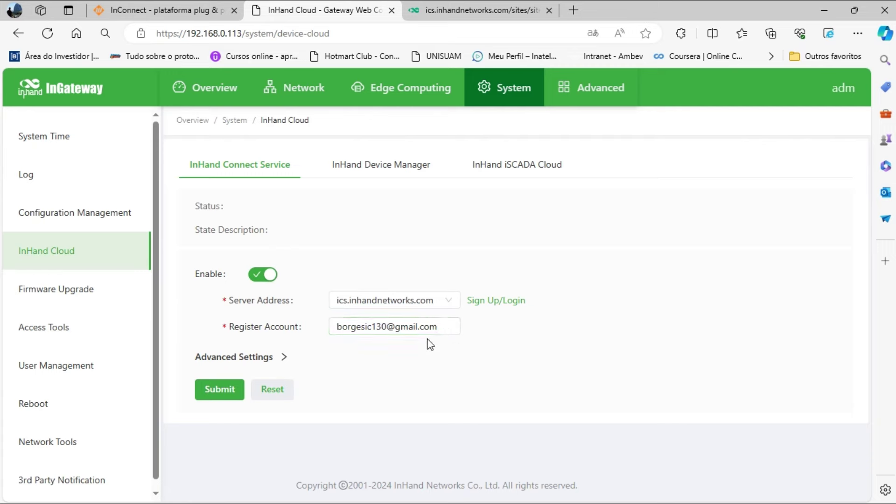
{"action": "left_click", "coordinate": [217, 393]}
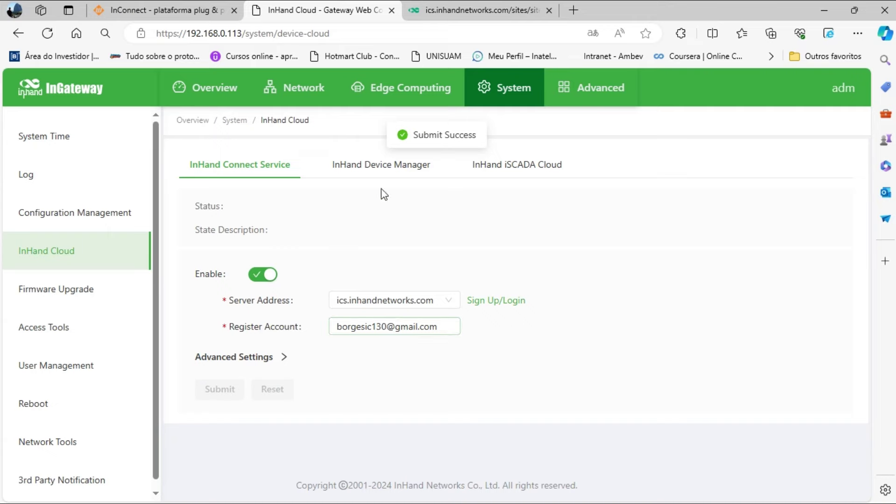
- Return to InConnect, reload the Sites page, and check the IG902 gateway's online status and virtual IP
{"action": "left_click", "coordinate": [485, 16]}
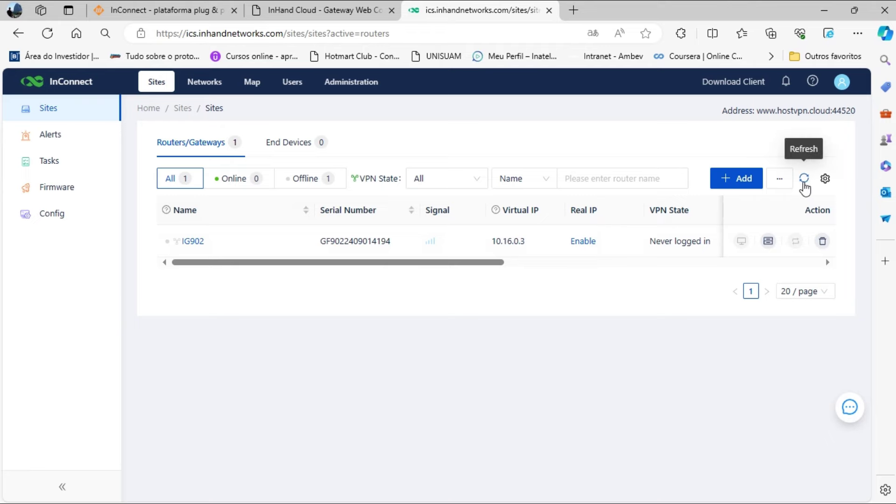
{"action": "left_click", "coordinate": [803, 179]}
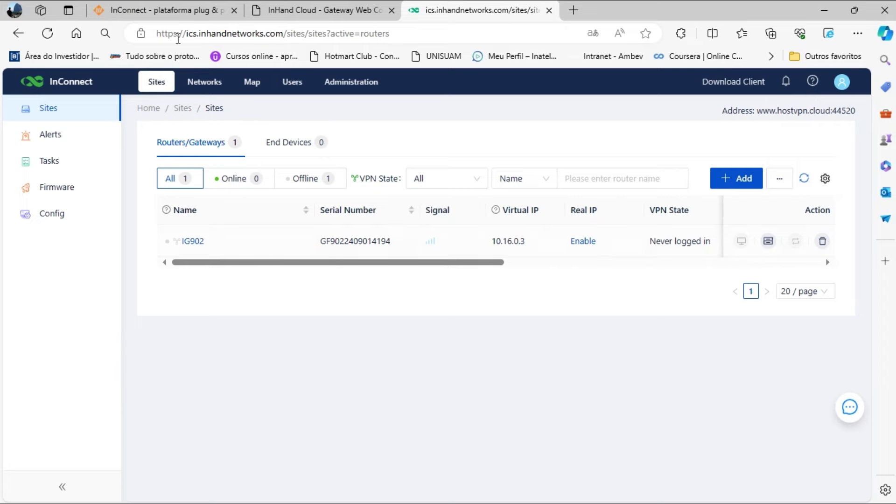
{"action": "left_click", "coordinate": [52, 37]}
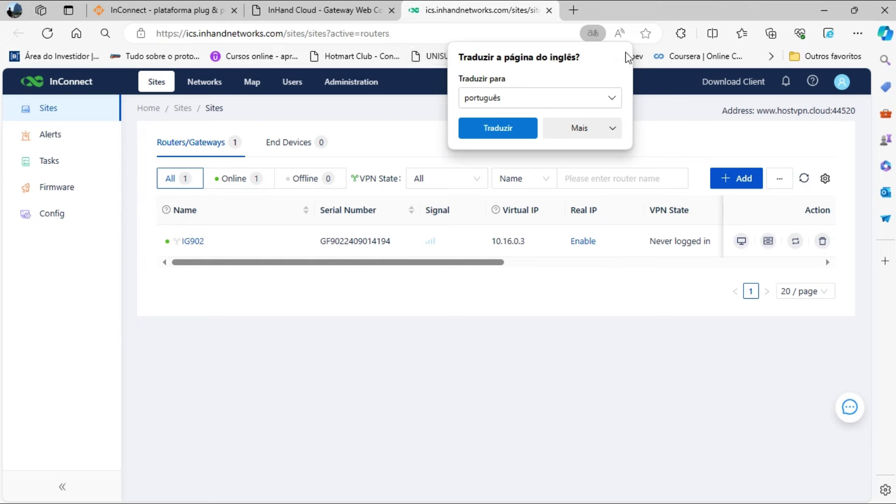
{"action": "left_click", "coordinate": [627, 56]}
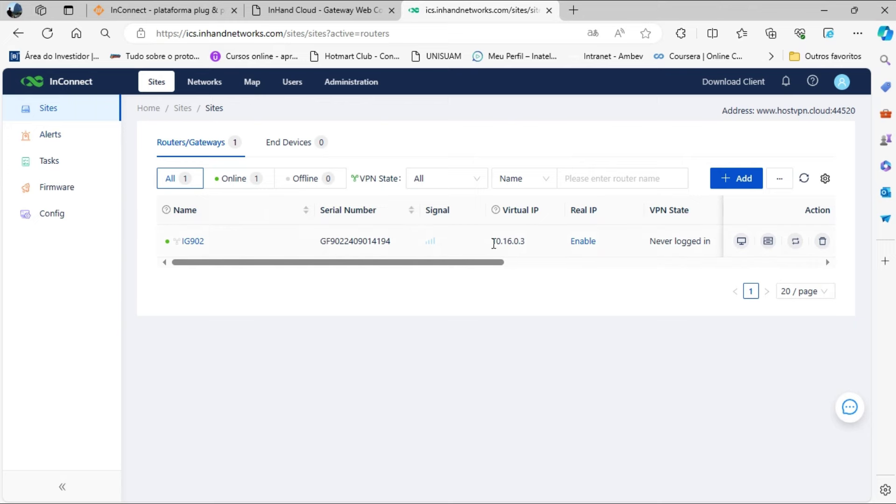
{"action": "left_click_drag", "start_coordinate": [492, 242], "coordinate": [530, 244]}
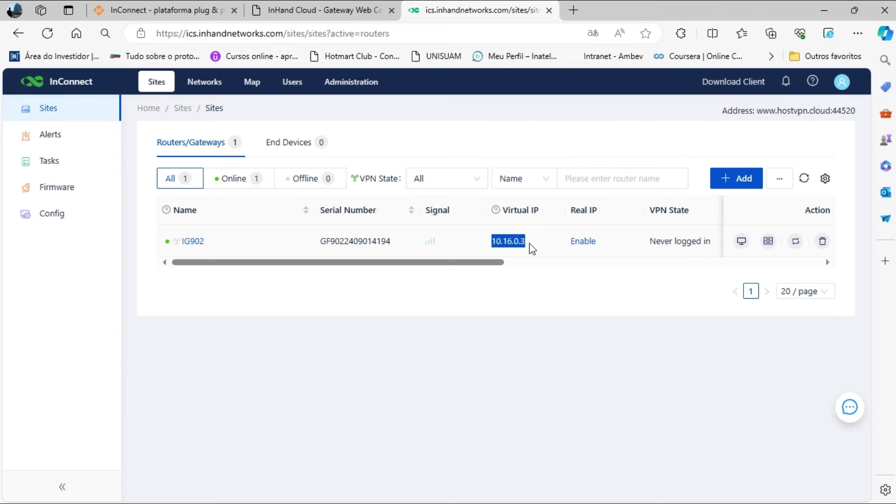
{"action": "left_click", "coordinate": [578, 283]}
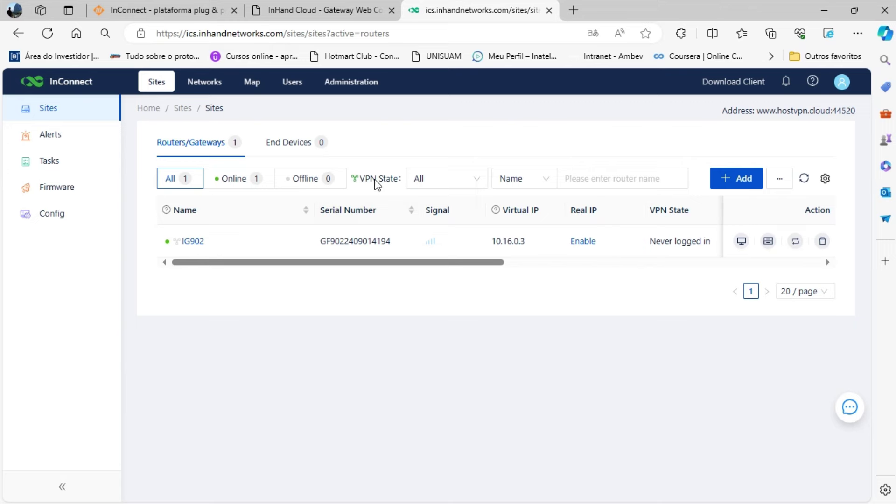
- Download the Windows 10 version of the VPN client from InConnect
{"action": "mouse_move", "coordinate": [177, 250]}
{"action": "mouse_move", "coordinate": [736, 92]}
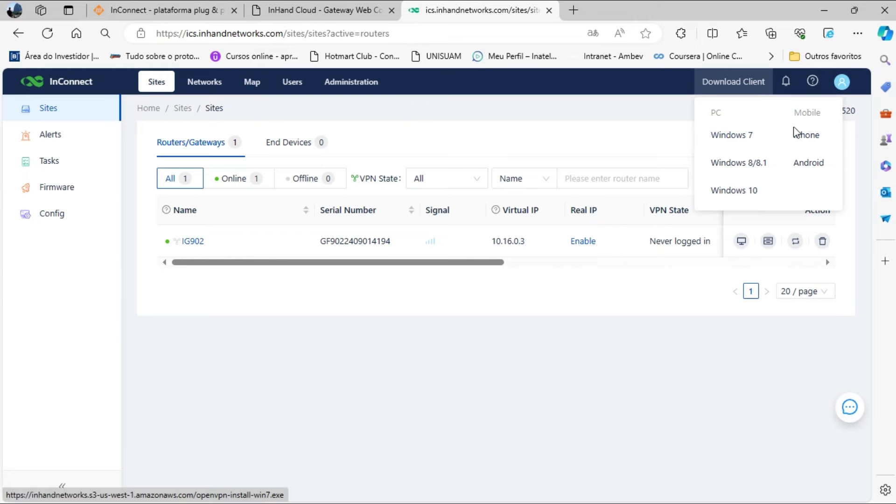
{"action": "mouse_move", "coordinate": [808, 124]}
{"action": "mouse_move", "coordinate": [814, 167]}
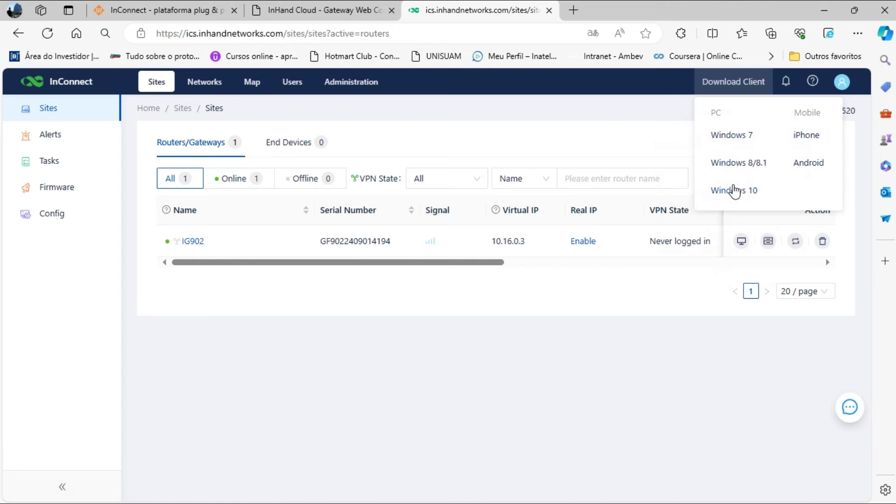
{"action": "left_click", "coordinate": [734, 191]}
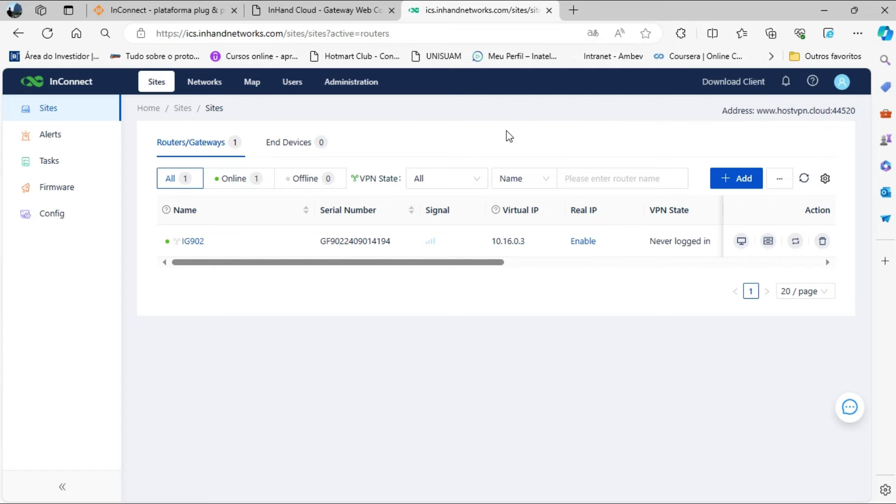
- Download the admin user's OpenVPN configuration file from the user list, and return to Sites
{"action": "left_click", "coordinate": [292, 83]}
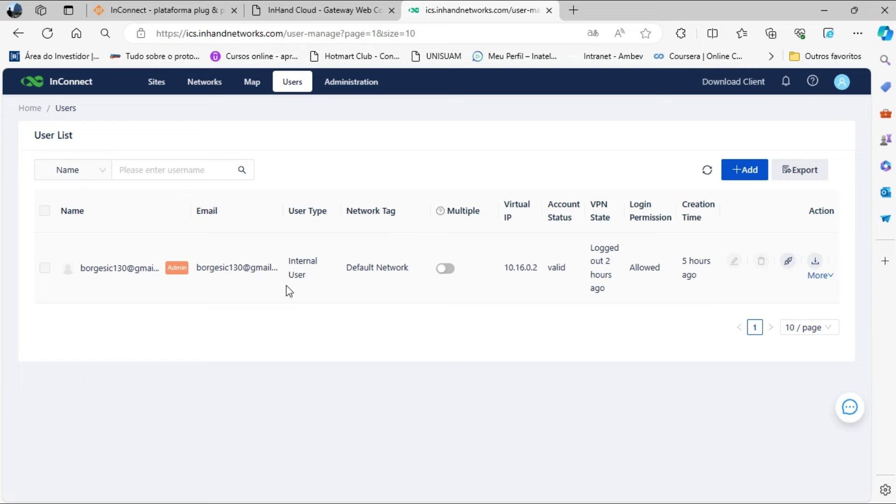
{"action": "left_click", "coordinate": [817, 264]}
{"action": "left_click", "coordinate": [159, 84]}
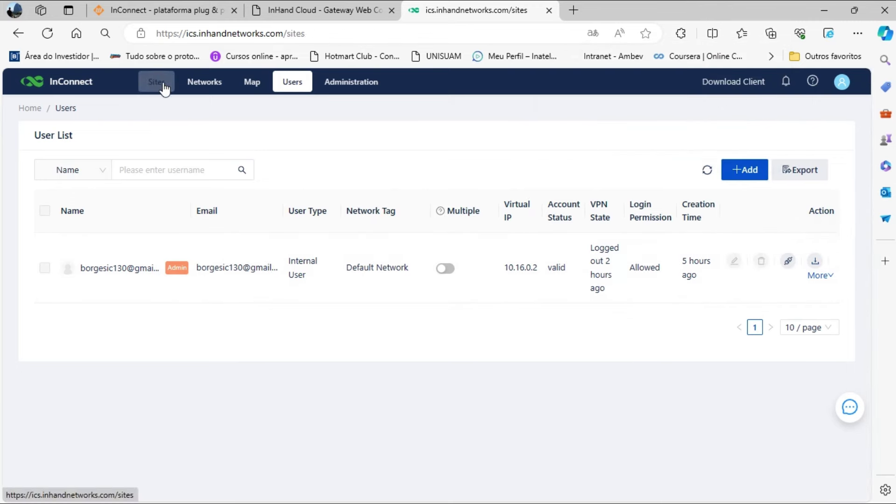
- Minimize the browser and launch the openvpn-install-win10.exe installer from the Downloads folder
{"action": "left_click", "coordinate": [824, 11]}
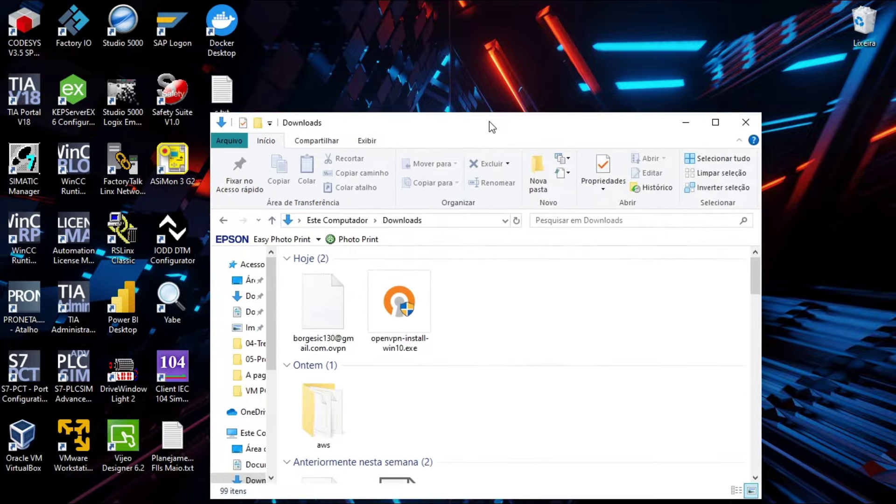
{"action": "left_click_drag", "start_coordinate": [489, 122], "coordinate": [511, 43]}
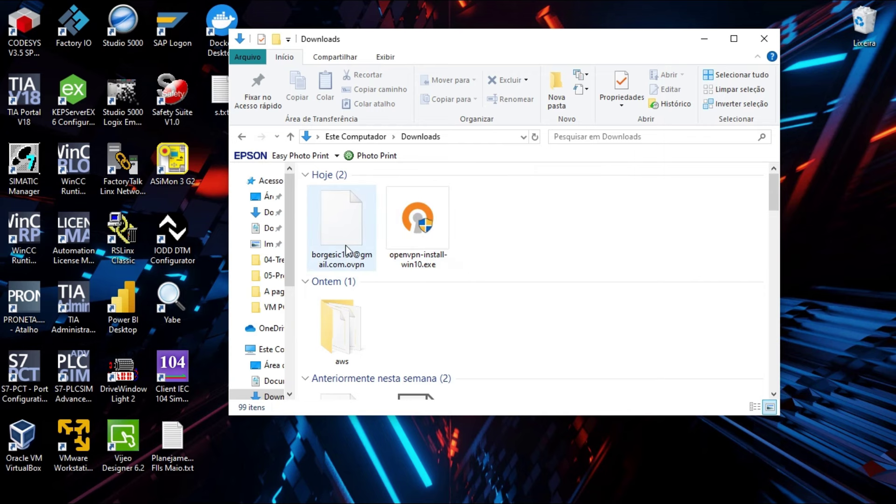
{"action": "left_click", "coordinate": [420, 221]}
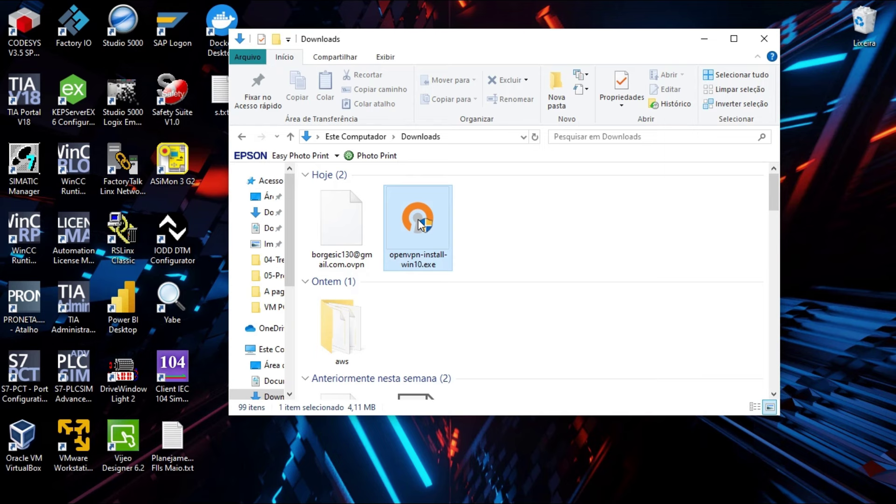
{"action": "double_click", "coordinate": [418, 219]}
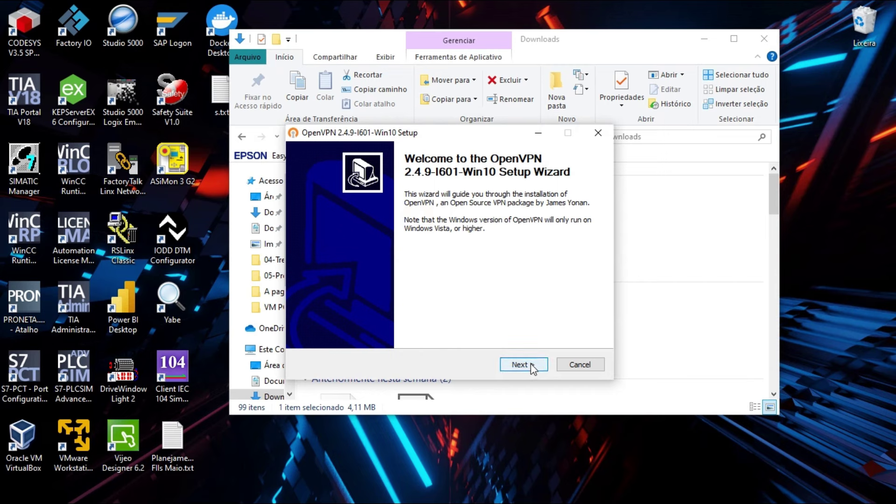
- Install OpenVPN 2.4.9 with the default components, and close the installation monitor and the INSTALL-win32.txt guide
{"action": "left_click", "coordinate": [531, 367]}
{"action": "left_click", "coordinate": [532, 367]}
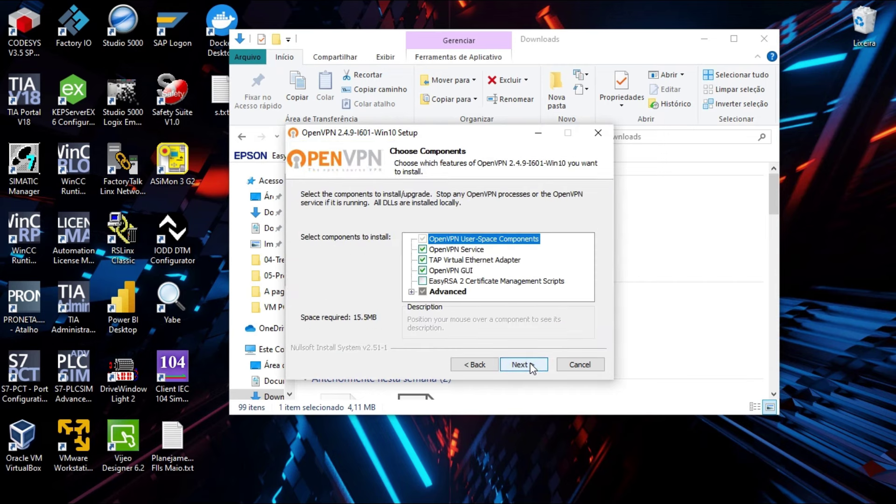
{"action": "left_click", "coordinate": [531, 367]}
{"action": "left_click", "coordinate": [532, 366]}
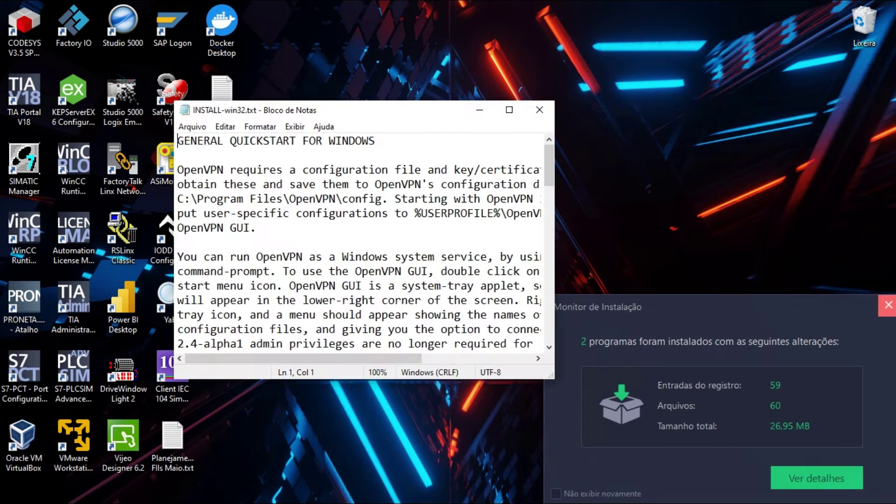
{"action": "left_click", "coordinate": [888, 305]}
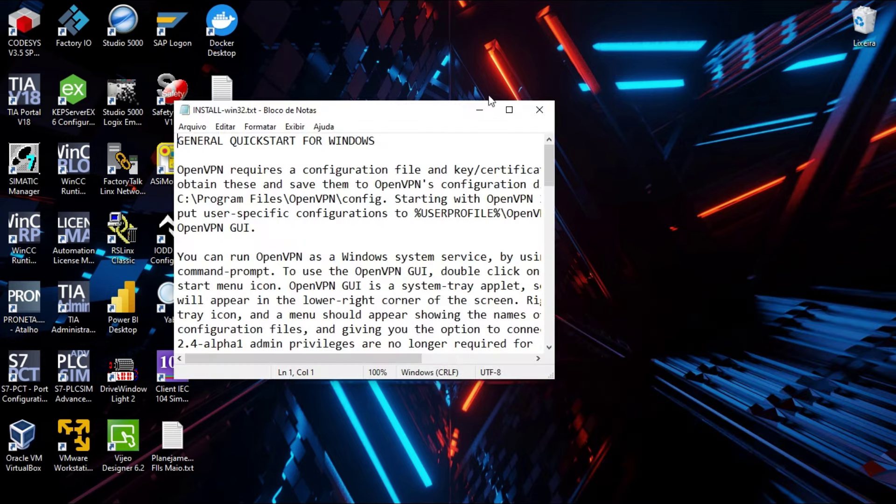
{"action": "left_click", "coordinate": [540, 110]}
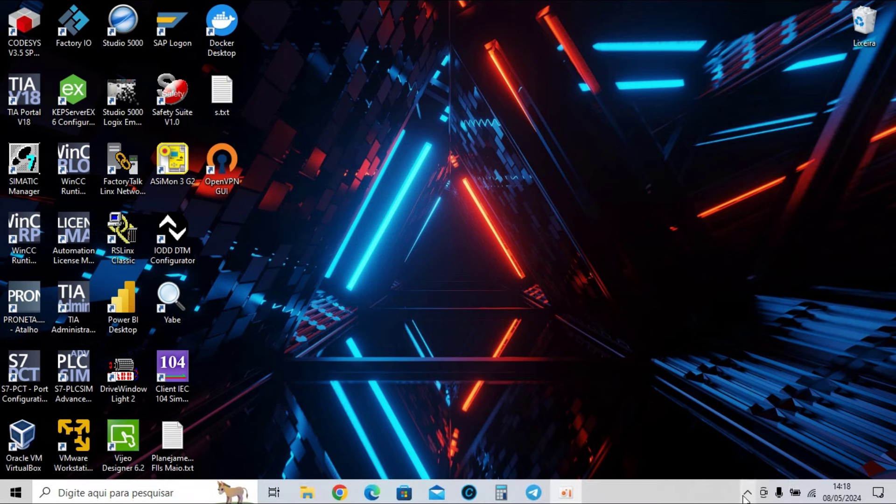
- Launch OpenVPN GUI from the desktop and check for its icon among the hidden system tray icons
{"action": "left_click", "coordinate": [746, 493]}
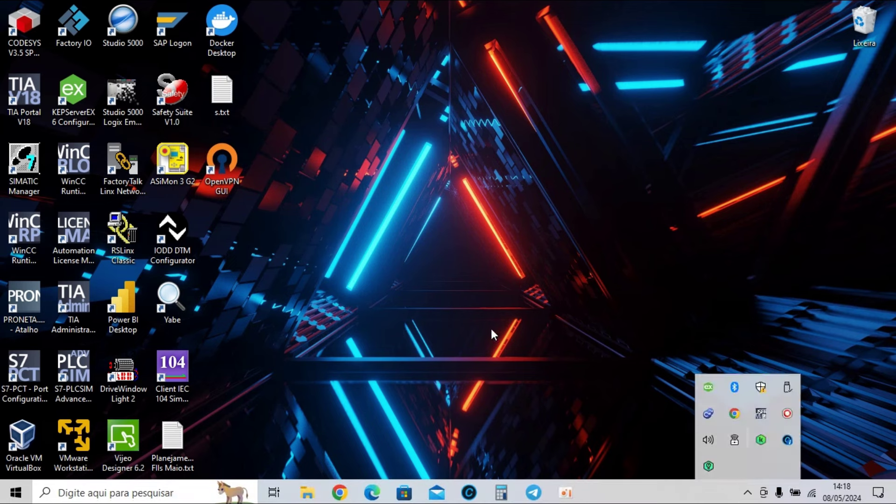
{"action": "left_click", "coordinate": [231, 167]}
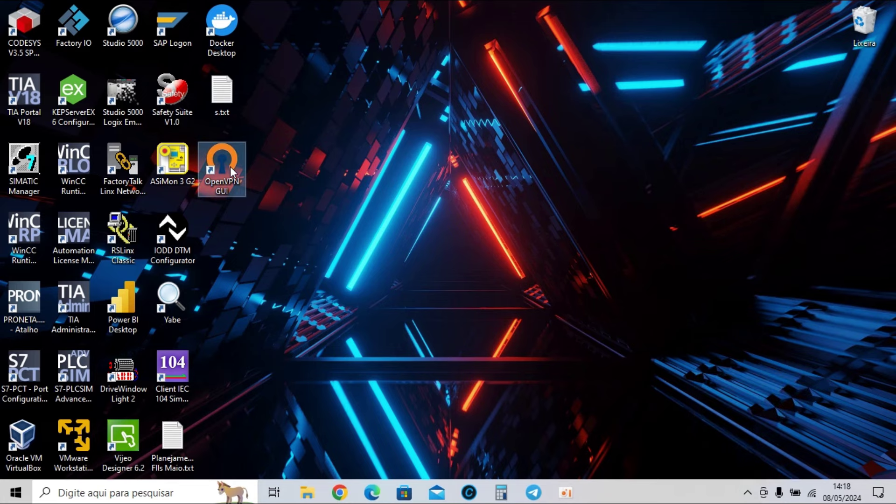
{"action": "mouse_move", "coordinate": [747, 498]}
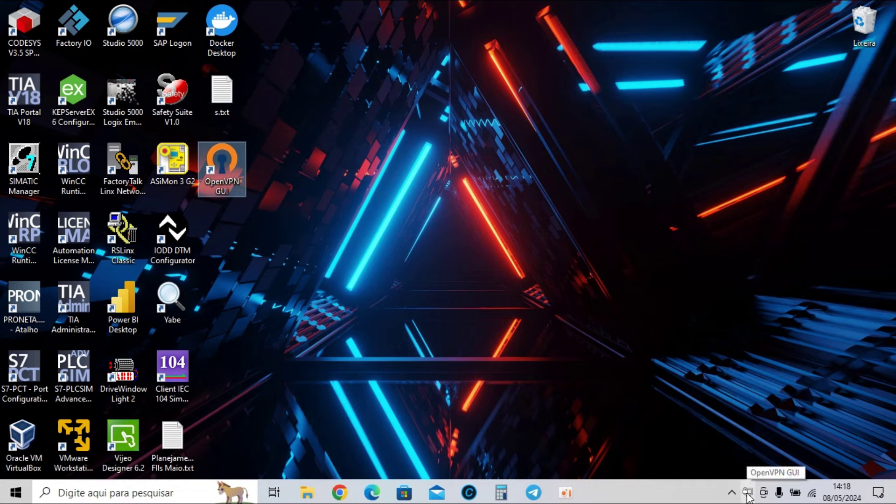
{"action": "left_click", "coordinate": [731, 492]}
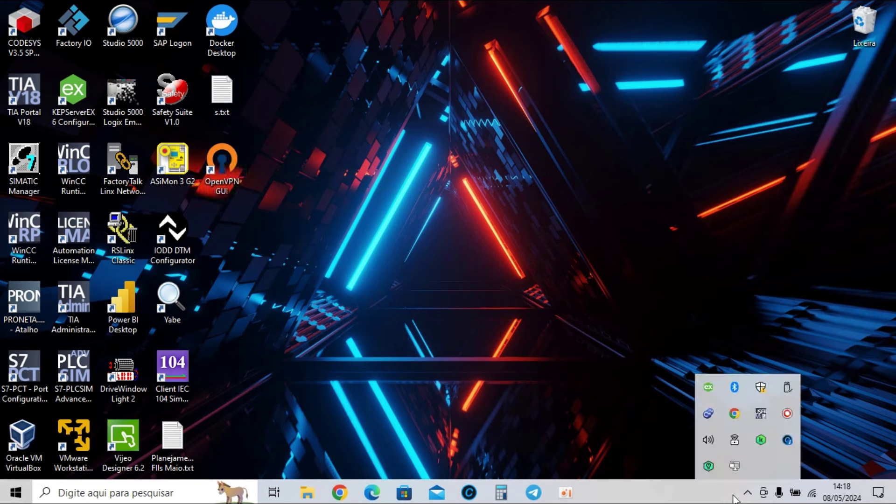
- Import the downloaded .ovpn configuration file from the Downloads folder into OpenVPN GUI, replacing the existing configuration
{"action": "right_click", "coordinate": [735, 467]}
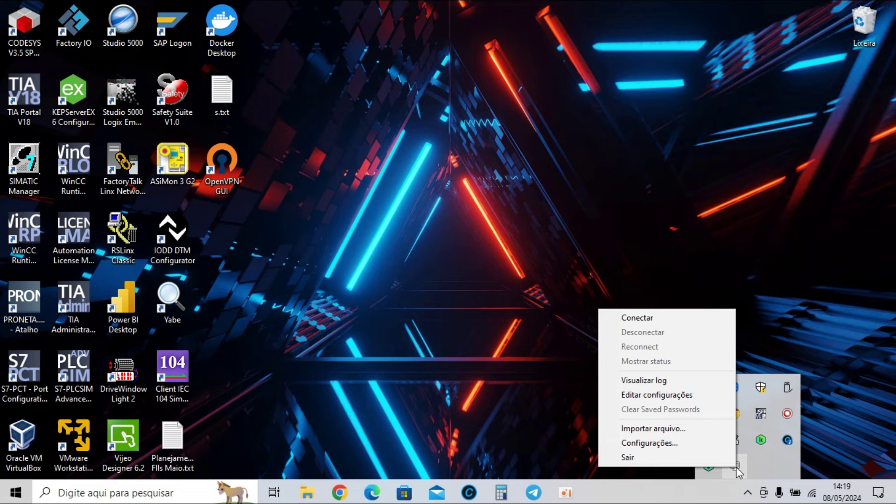
{"action": "left_click", "coordinate": [640, 428]}
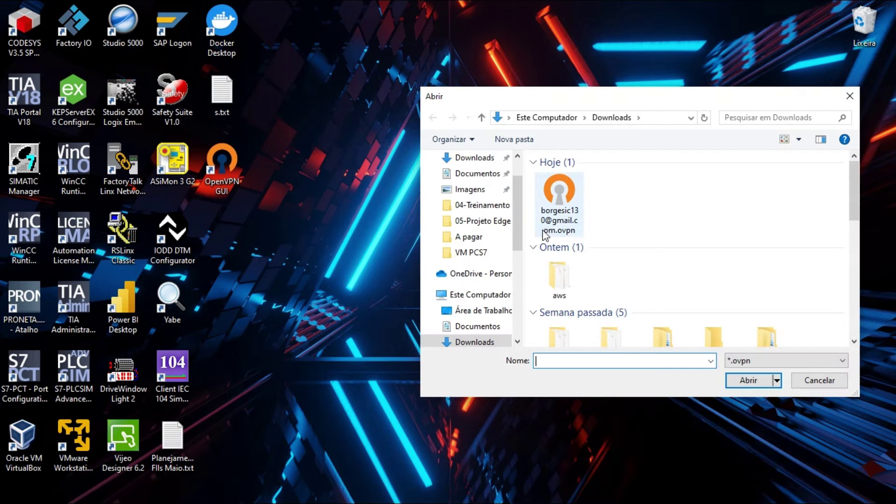
{"action": "left_click", "coordinate": [564, 219]}
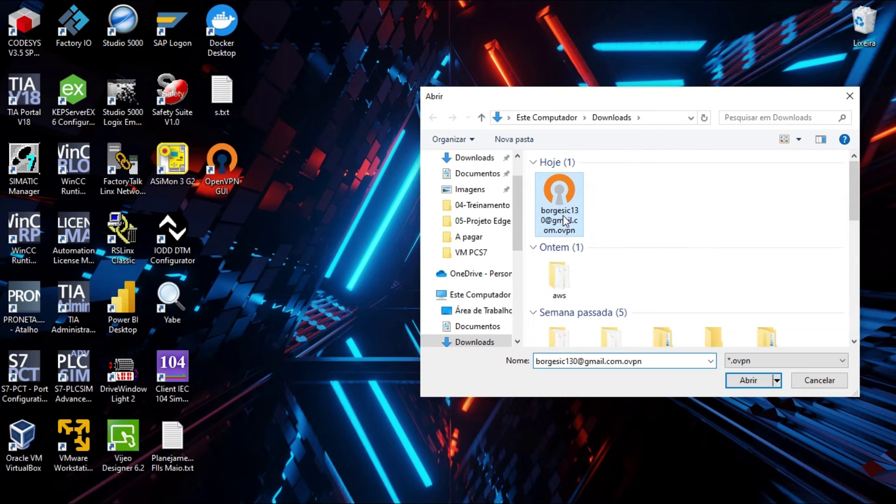
{"action": "double_click", "coordinate": [563, 215]}
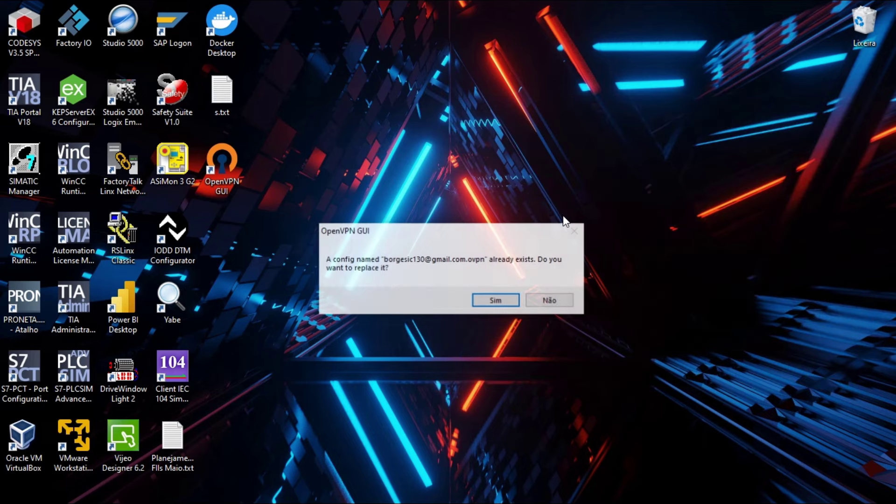
{"action": "left_click", "coordinate": [494, 300]}
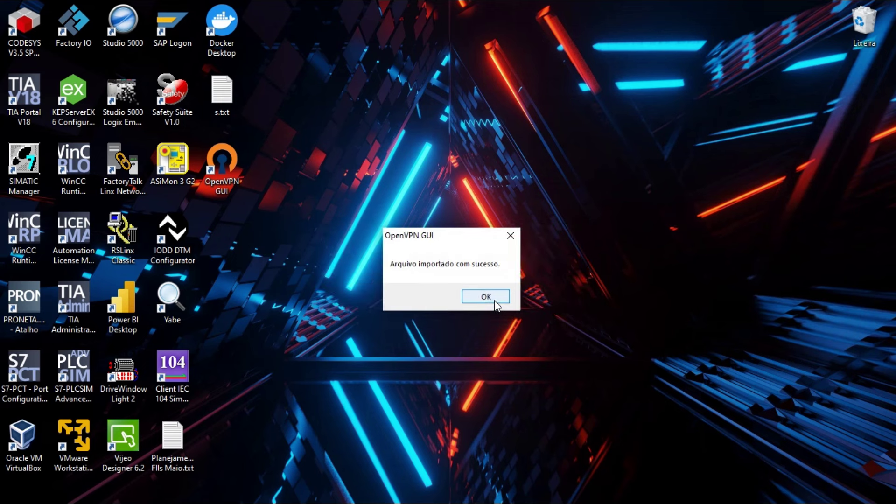
{"action": "left_click", "coordinate": [494, 300]}
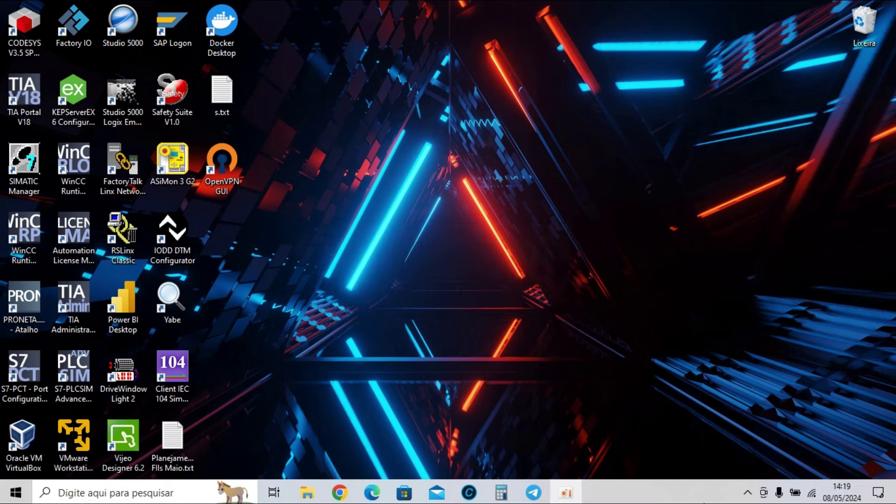
{"action": "left_click", "coordinate": [747, 493]}
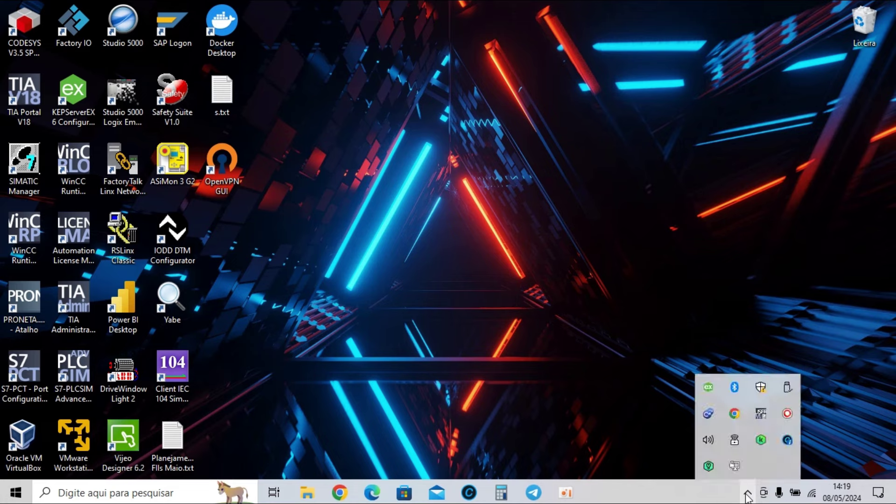
{"action": "right_click", "coordinate": [732, 466]}
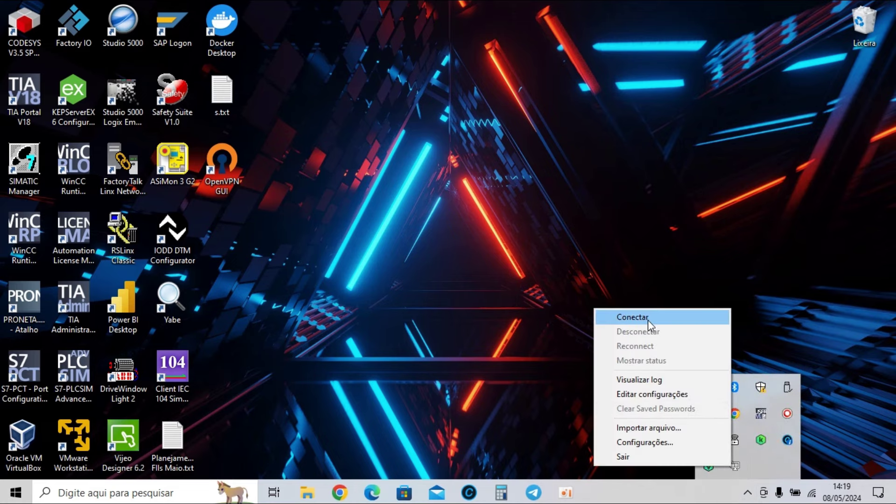
{"action": "left_click", "coordinate": [557, 282]}
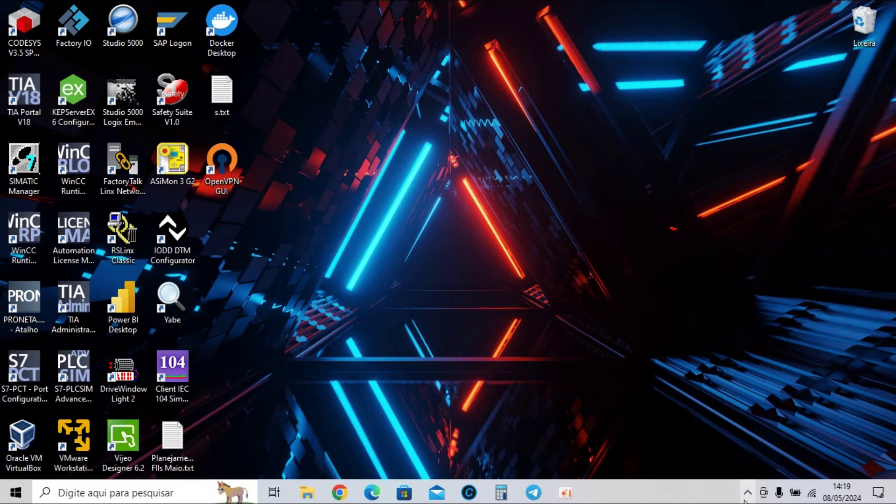
- Disconnect the PC from its current Wi-Fi network, and switch Wi-Fi off and on again to refresh the available networks
{"action": "right_click", "coordinate": [813, 497]}
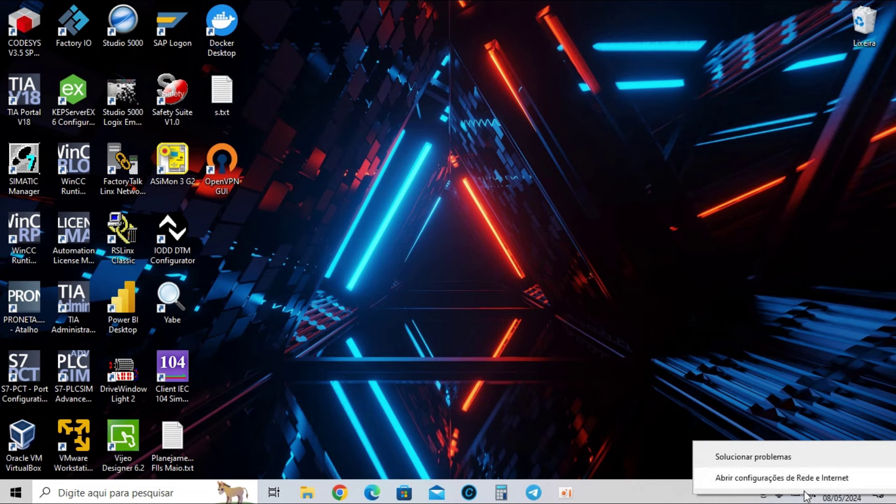
{"action": "left_click", "coordinate": [787, 426]}
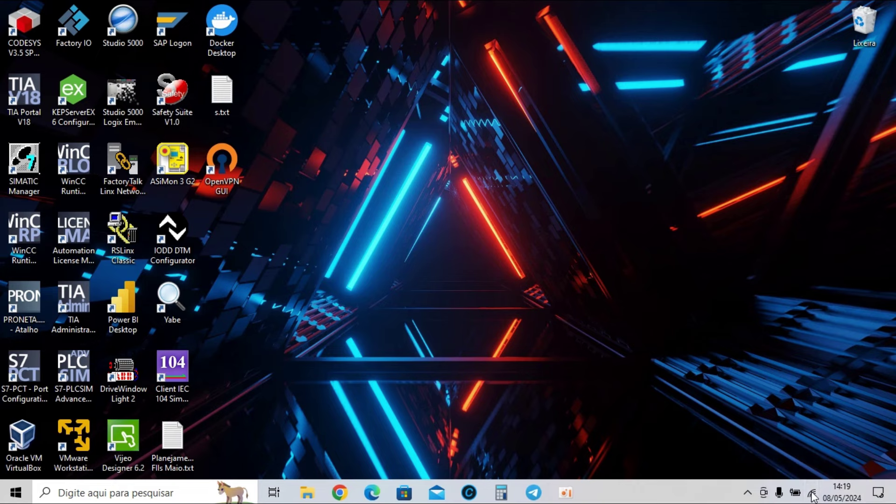
{"action": "left_click", "coordinate": [812, 495]}
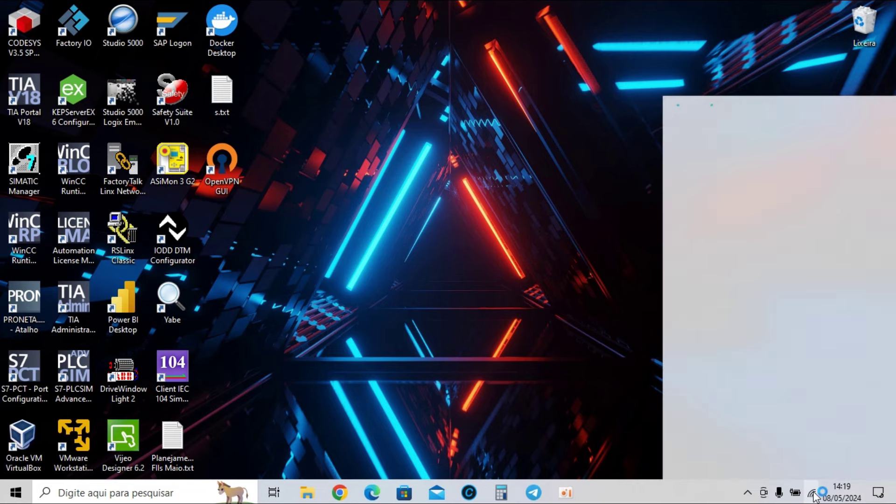
{"action": "left_click", "coordinate": [839, 231]}
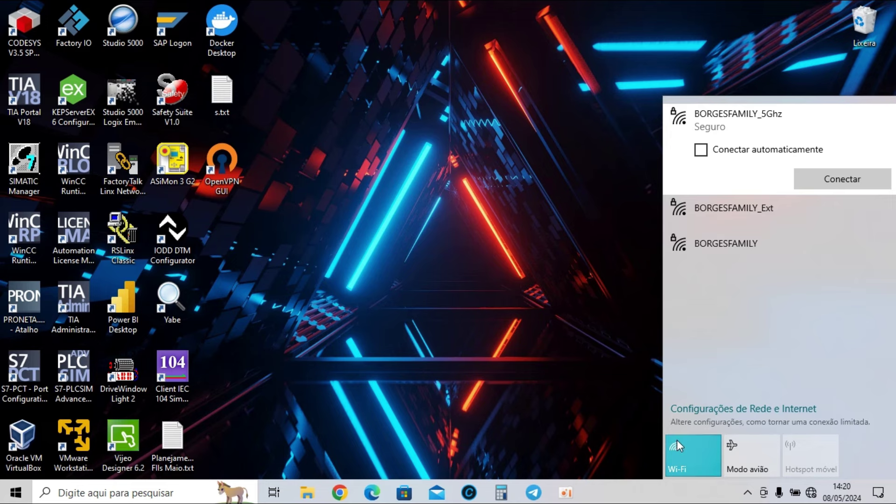
{"action": "left_click", "coordinate": [685, 457]}
{"action": "left_click", "coordinate": [685, 457]}
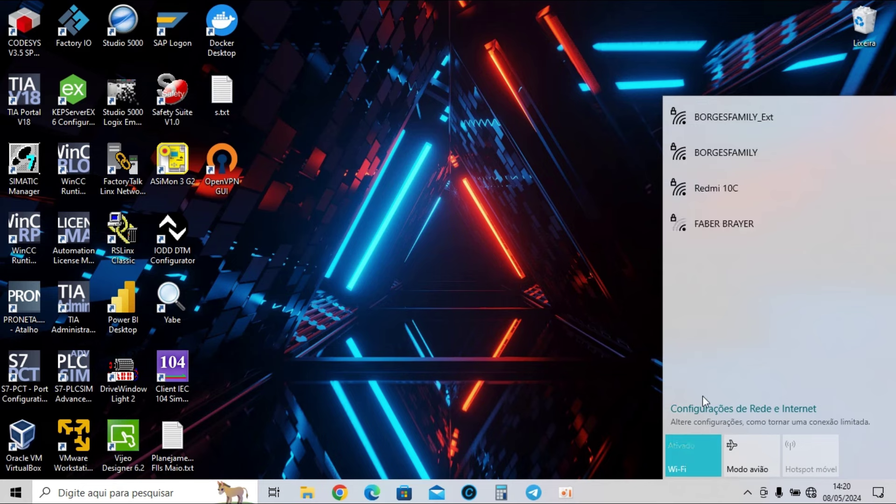
- Connect the PC to the Redmi 10C Wi-Fi network and close the network list
{"action": "left_click", "coordinate": [726, 197]}
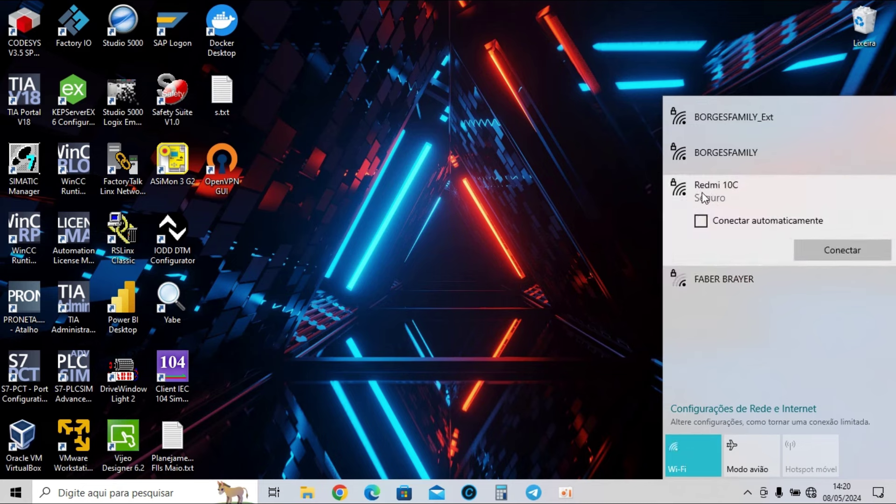
{"action": "left_click", "coordinate": [828, 250]}
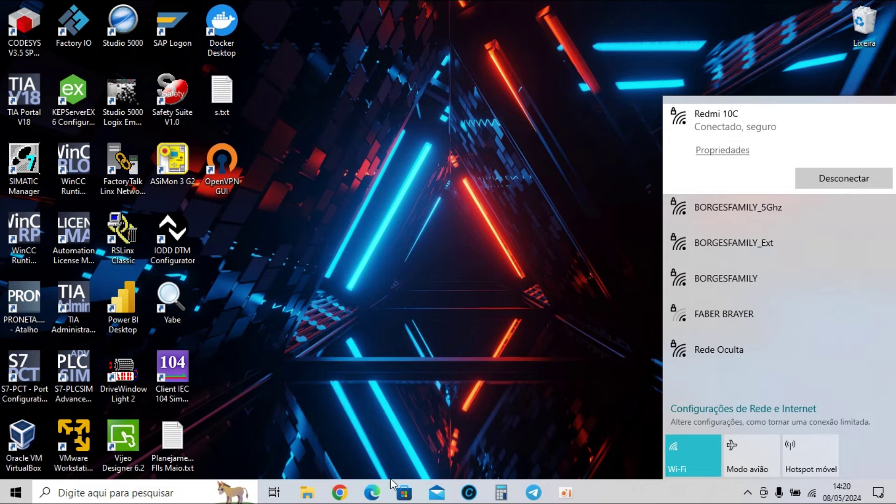
{"action": "mouse_move", "coordinate": [367, 496]}
{"action": "left_click", "coordinate": [395, 340]}
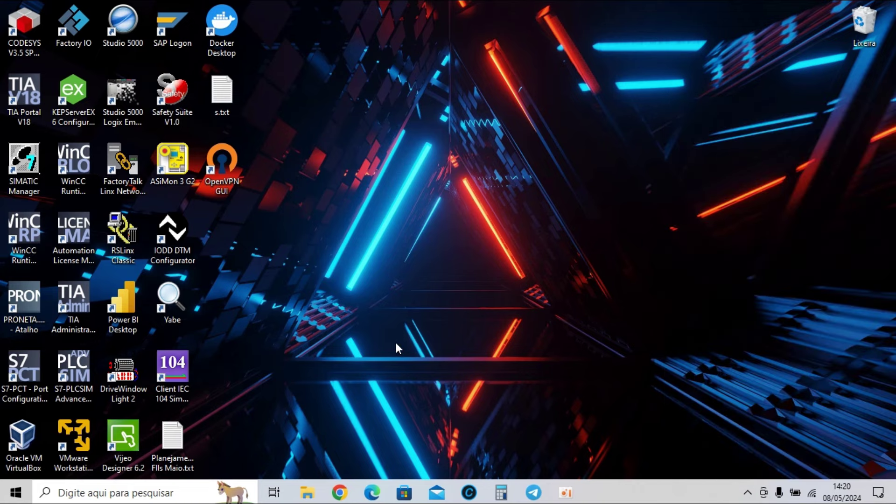
{"action": "key", "text": "super+r"}
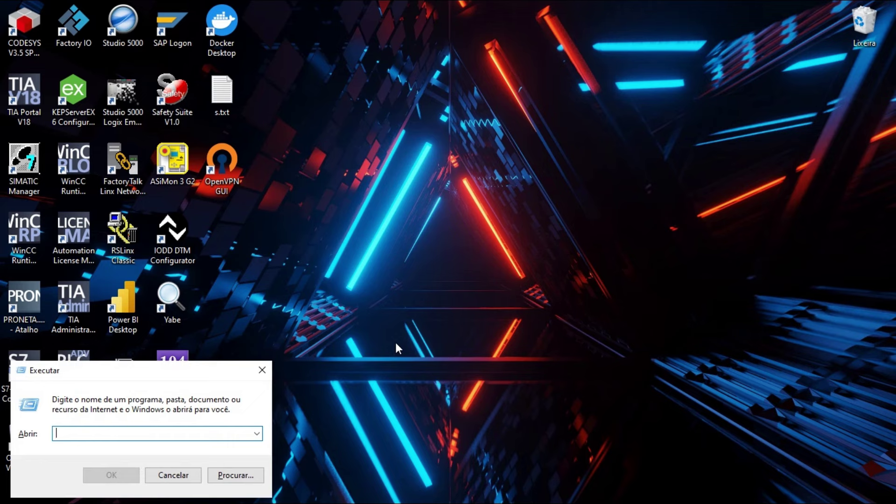
{"action": "type", "text": "ping"}
{"action": "key", "text": "Return"}
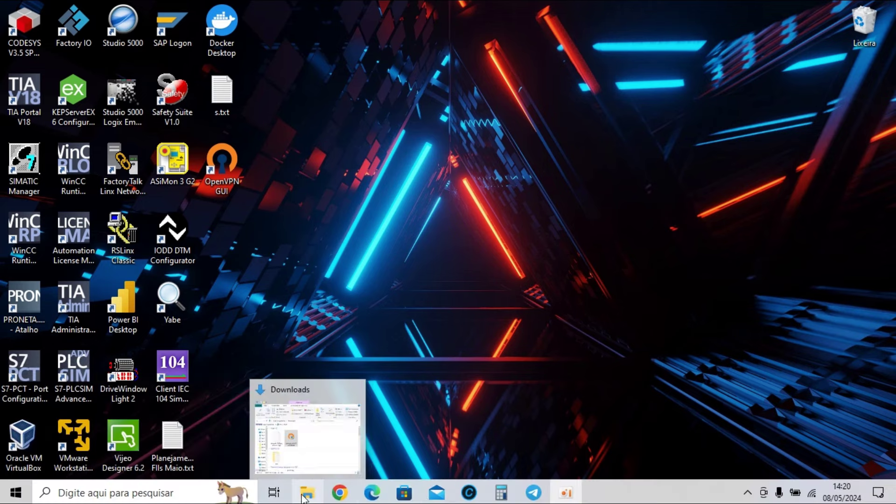
- Open a Command Prompt window by running cmd
{"action": "key", "text": "super+r"}
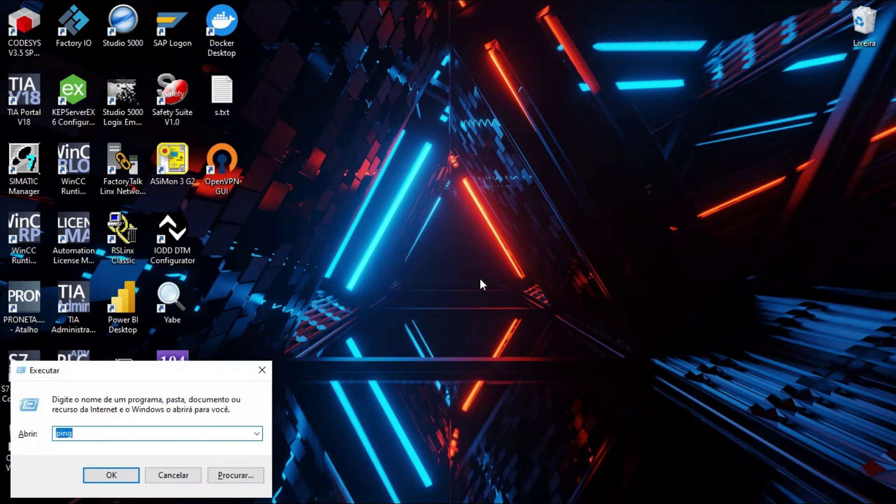
{"action": "type", "text": "cmd"}
{"action": "key", "text": "Return"}
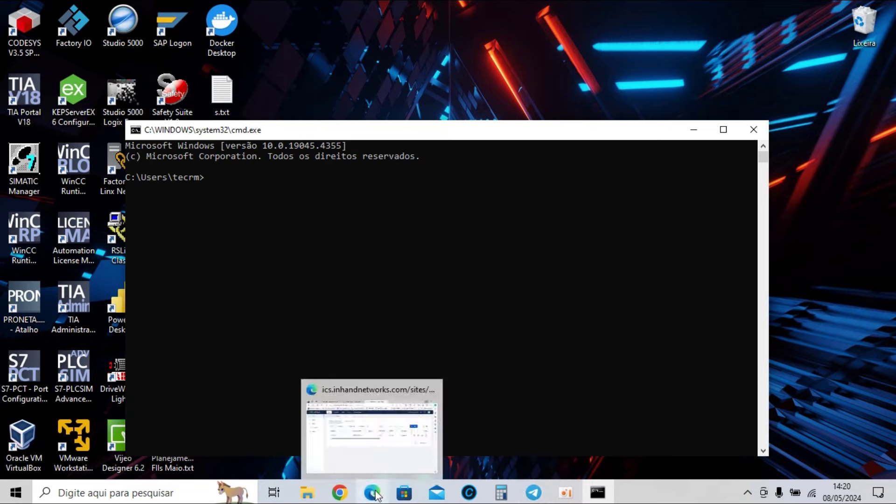
- Switch to the browser and open the Overview page of the InGateway web console to look up the gateway's IP addresses
{"action": "left_click", "coordinate": [376, 494]}
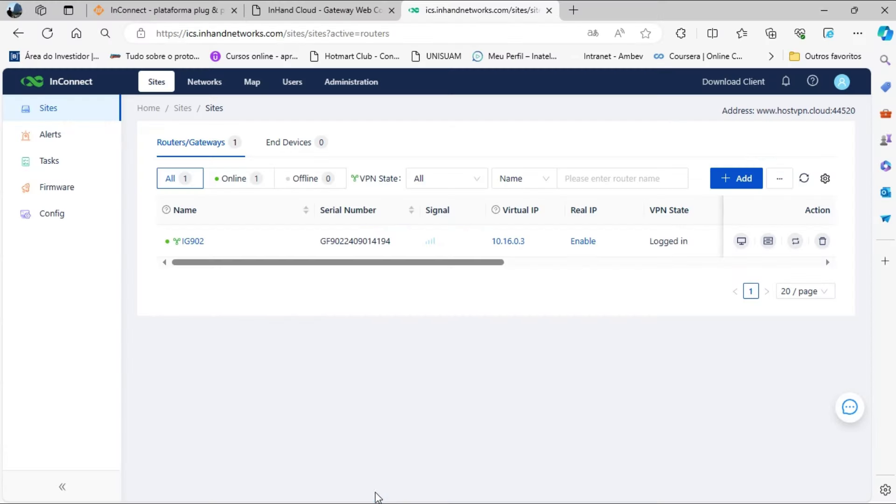
{"action": "left_click", "coordinate": [295, 11]}
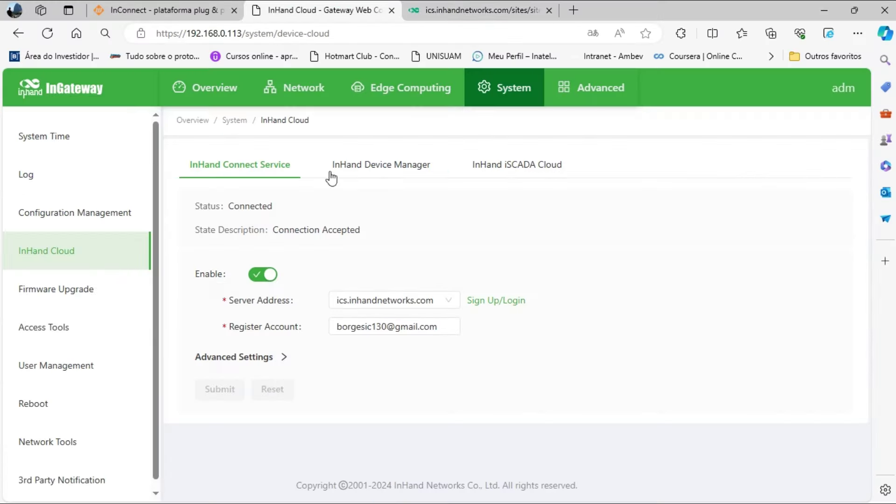
{"action": "left_click", "coordinate": [211, 96]}
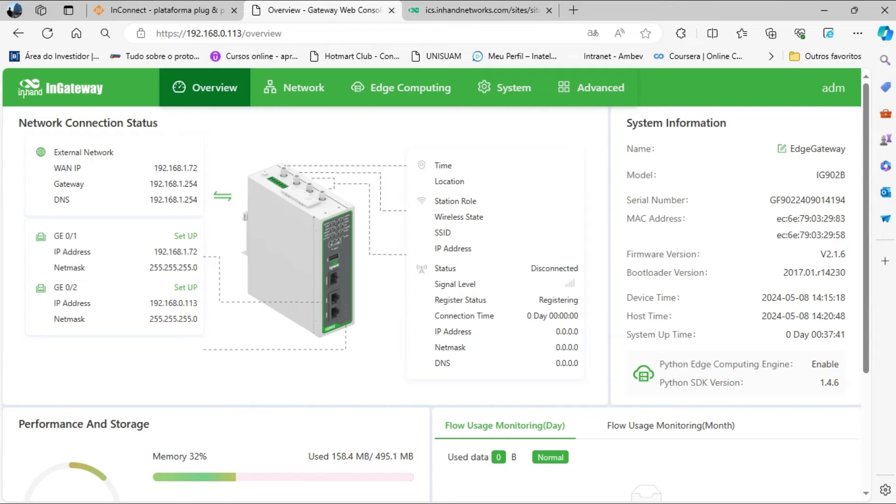
- Ping the gateway's WAN address 192.168.1.72 from Command Prompt, and move the window clear of the gateway's address list
{"action": "key", "text": "super"}
{"action": "type", "text": "cmd"}
{"action": "key", "text": "Return"}
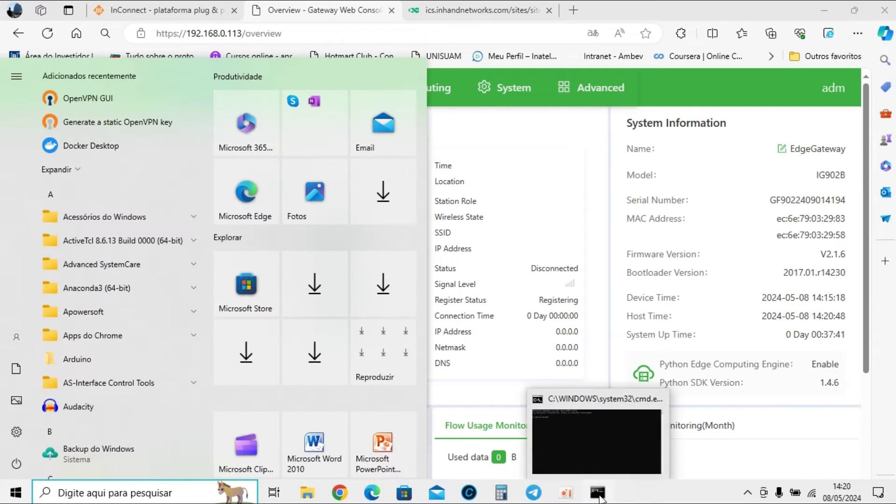
{"action": "type", "text": "pi"}
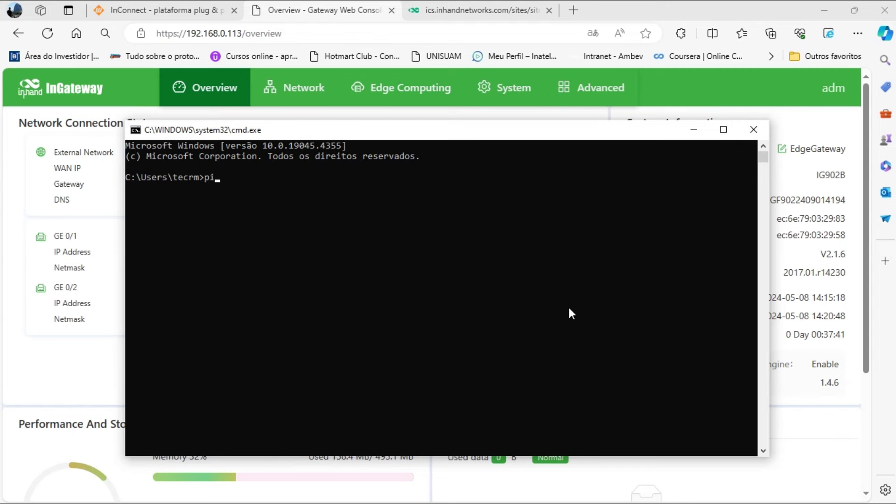
{"action": "type", "text": "ng 192.168.1.72"}
{"action": "key", "text": "Return"}
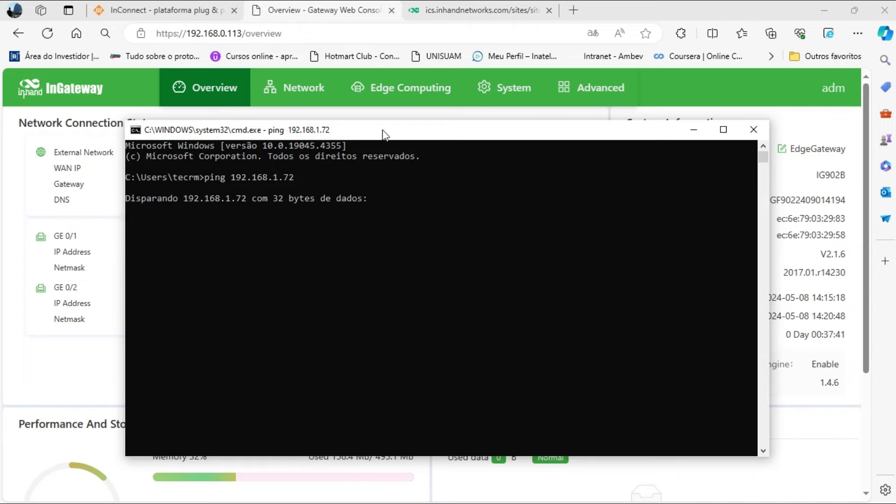
{"action": "left_click_drag", "start_coordinate": [383, 131], "coordinate": [513, 86]}
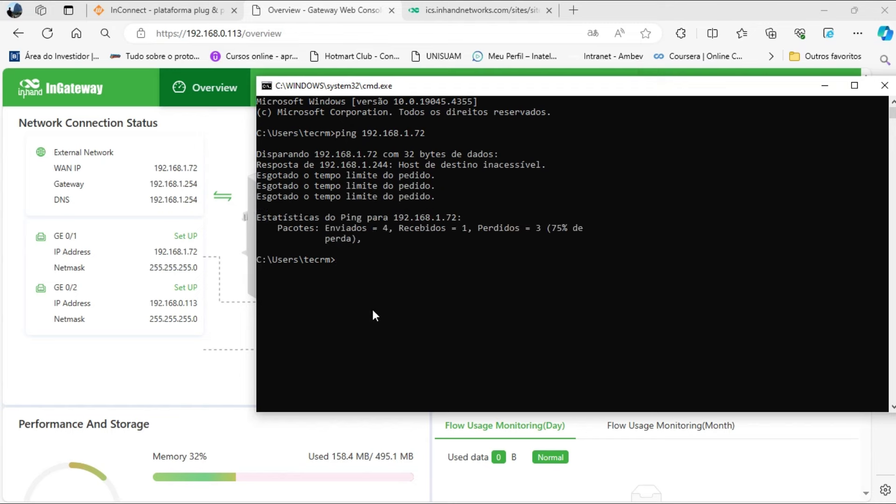
- Ping the gateway's GE 0/2 address 192.168.0.113, and minimize the browser and Command Prompt
{"action": "type", "text": "ping 192.168.0.113"}
{"action": "key", "text": "Return"}
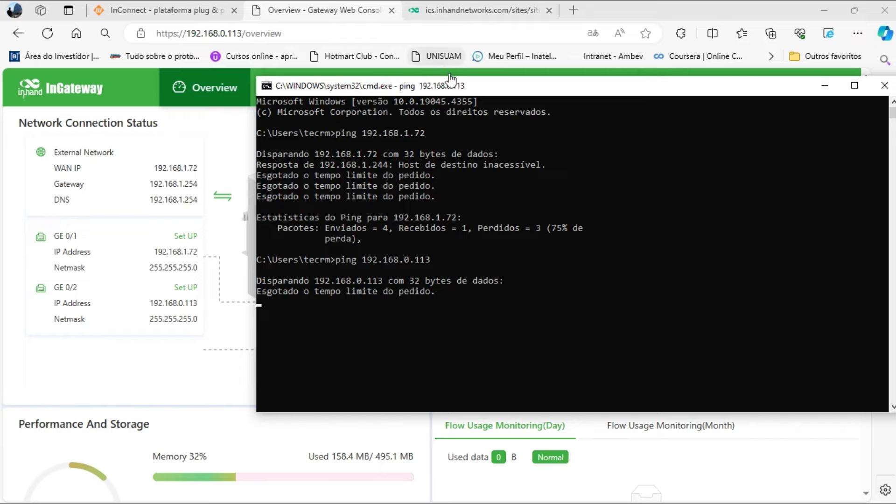
{"action": "left_click_drag", "start_coordinate": [450, 96], "coordinate": [413, 127]}
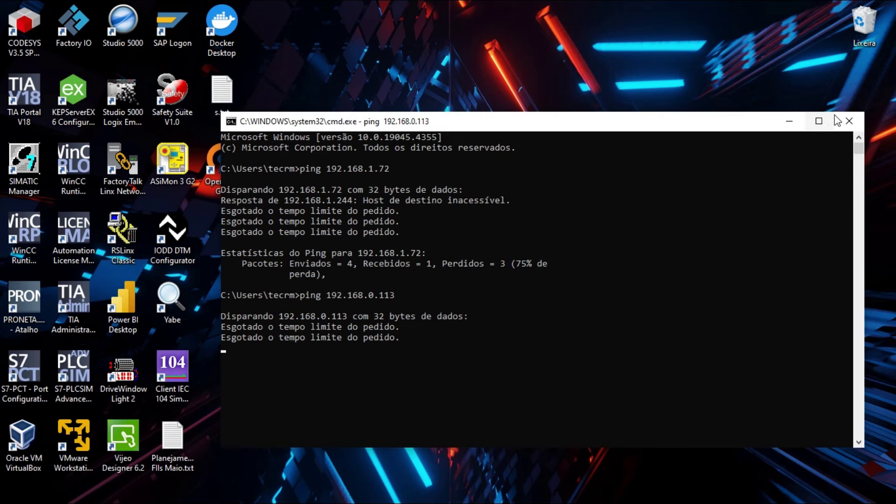
{"action": "left_click", "coordinate": [790, 122]}
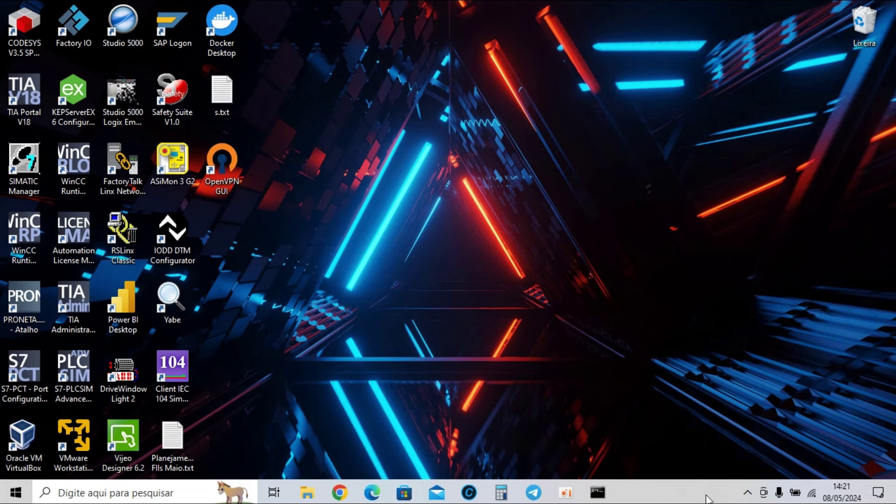
- Connect to the VPN with the imported configuration in OpenVPN GUI, and check the connection status and assigned IP
{"action": "left_click", "coordinate": [746, 494]}
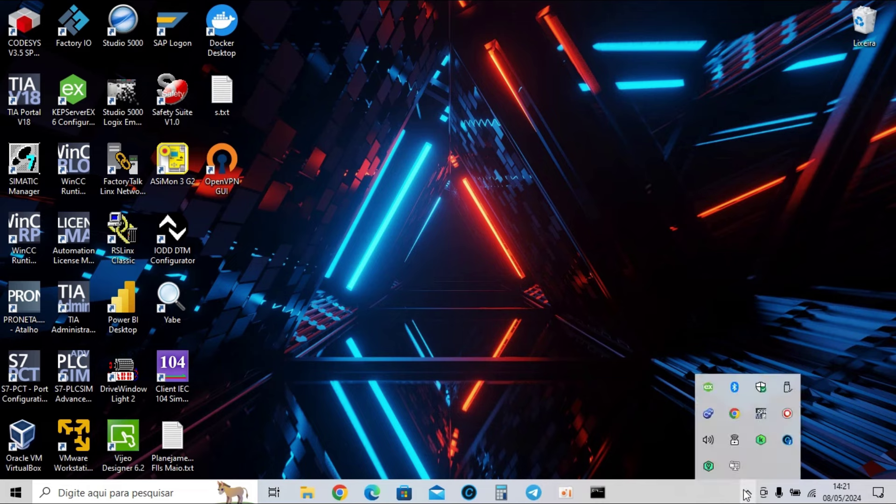
{"action": "right_click", "coordinate": [734, 467]}
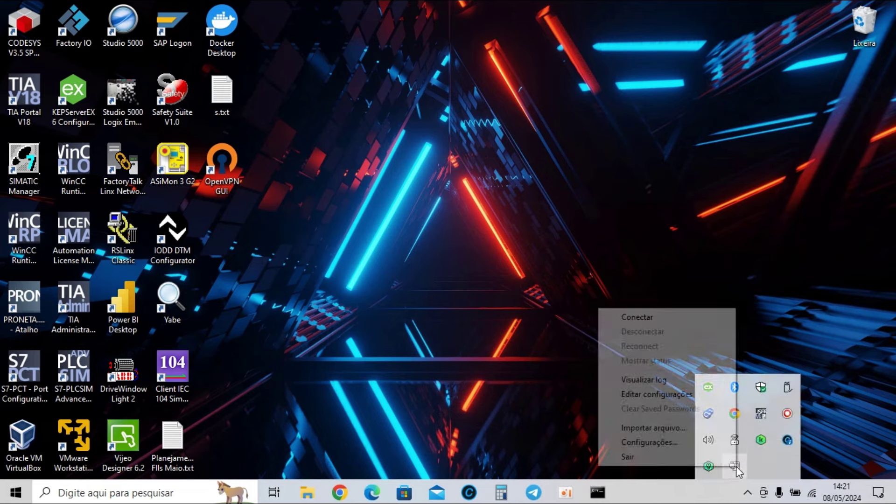
{"action": "left_click", "coordinate": [652, 321]}
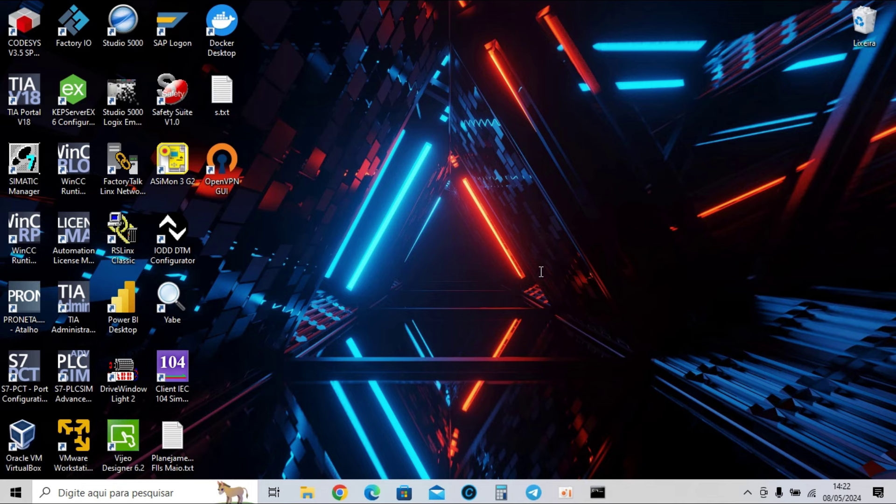
{"action": "left_click", "coordinate": [747, 492]}
{"action": "mouse_move", "coordinate": [737, 472]}
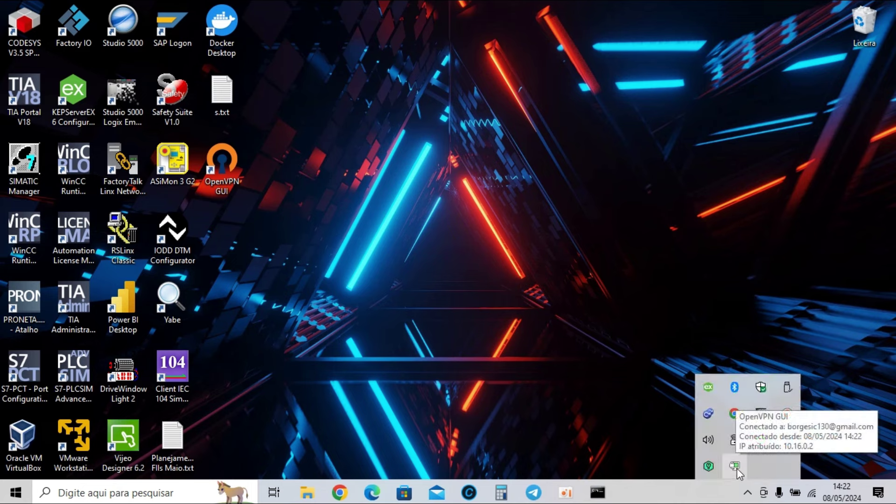
- Switch to the browser's InConnect Sites page and open the end device management of the IG902 gateway
{"action": "left_click", "coordinate": [371, 492]}
{"action": "left_click", "coordinate": [458, 14]}
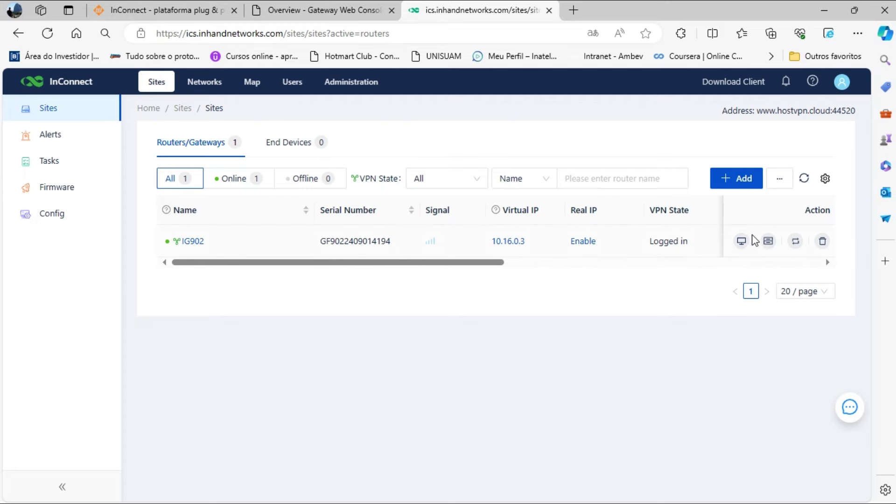
{"action": "left_click", "coordinate": [280, 148]}
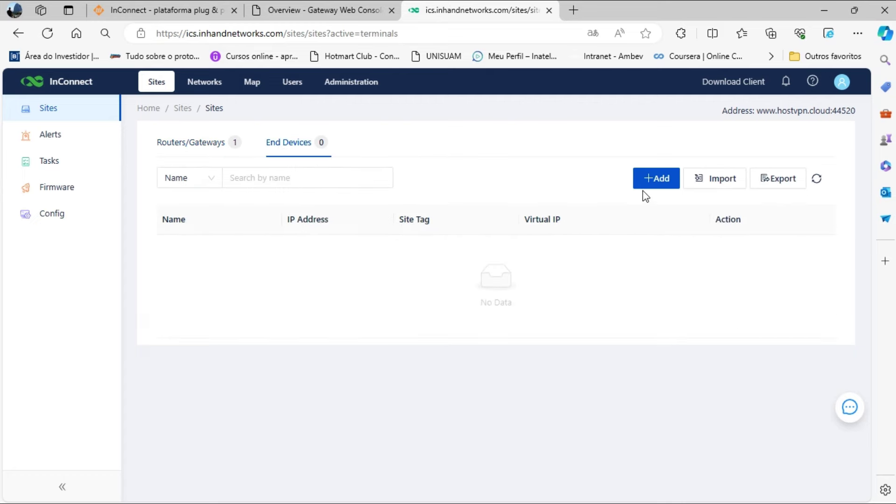
{"action": "left_click", "coordinate": [218, 146]}
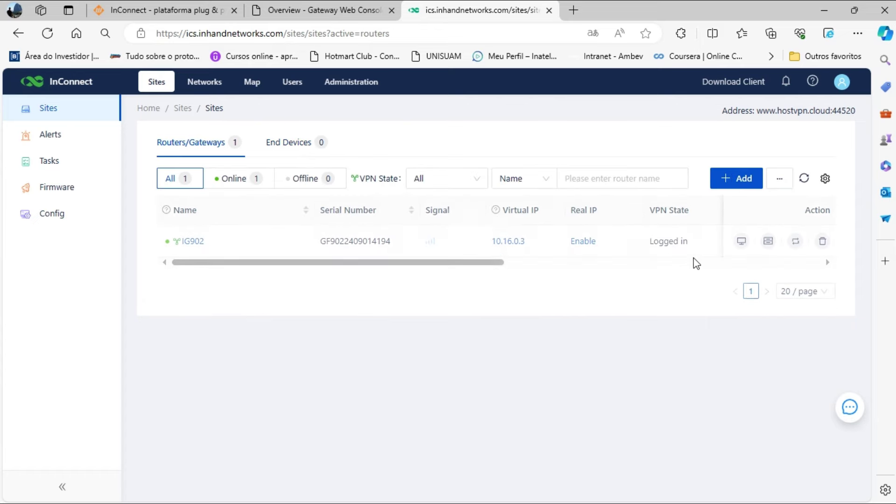
{"action": "left_click", "coordinate": [768, 241]}
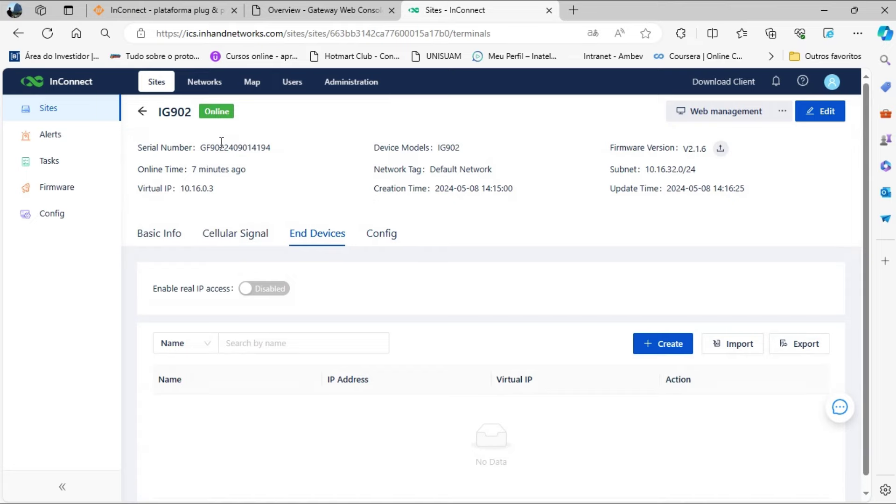
- Add an end device named Compactlogix with IP 192.168.0.6 and virtual IP 10.16.32.1 to the IG902 gateway
{"action": "left_click", "coordinate": [658, 347]}
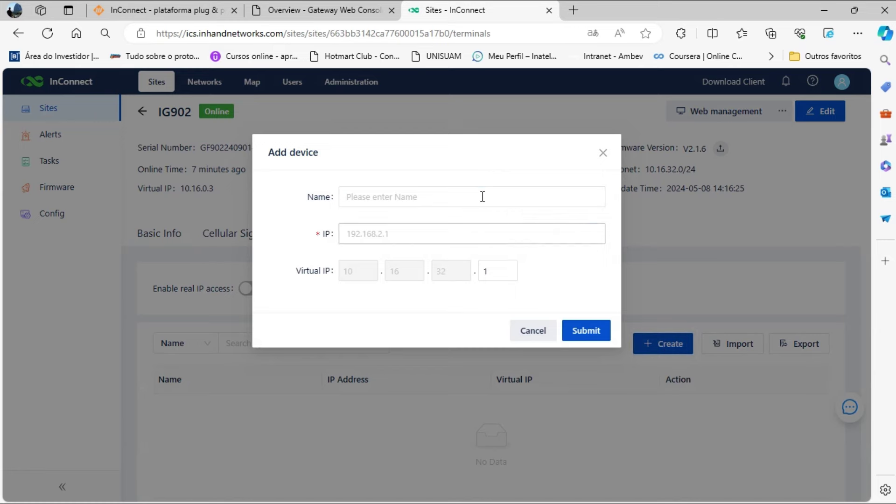
{"action": "left_click", "coordinate": [455, 196]}
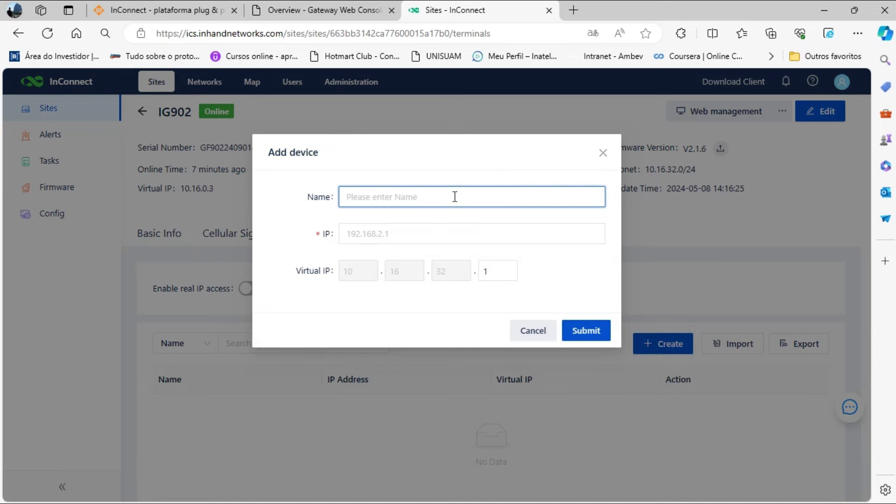
{"action": "type", "text": "Compactlogix"}
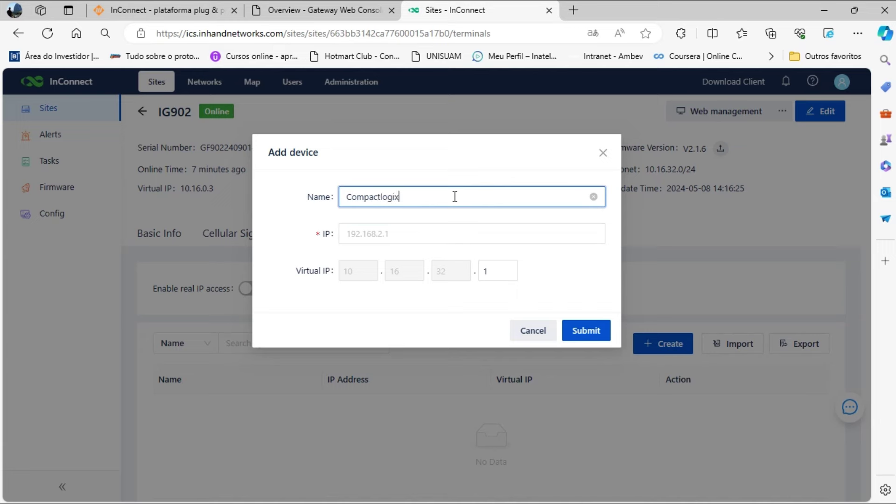
{"action": "left_click", "coordinate": [421, 235]}
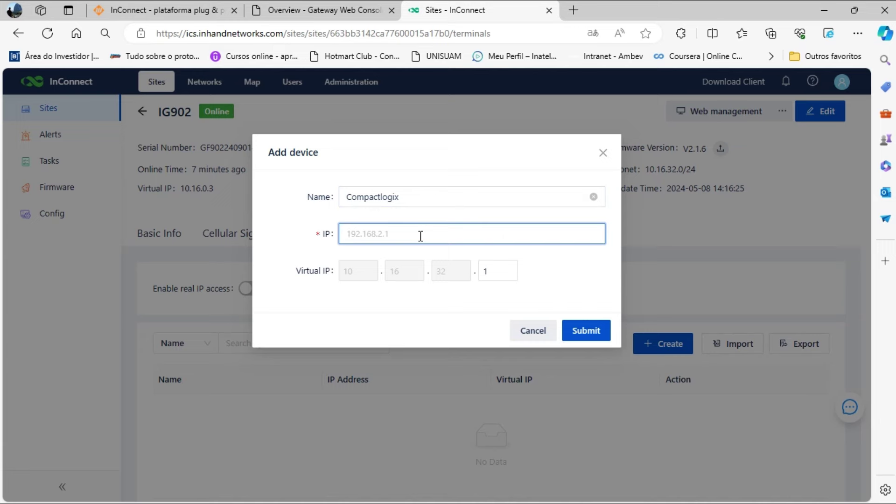
{"action": "type", "text": "192"}
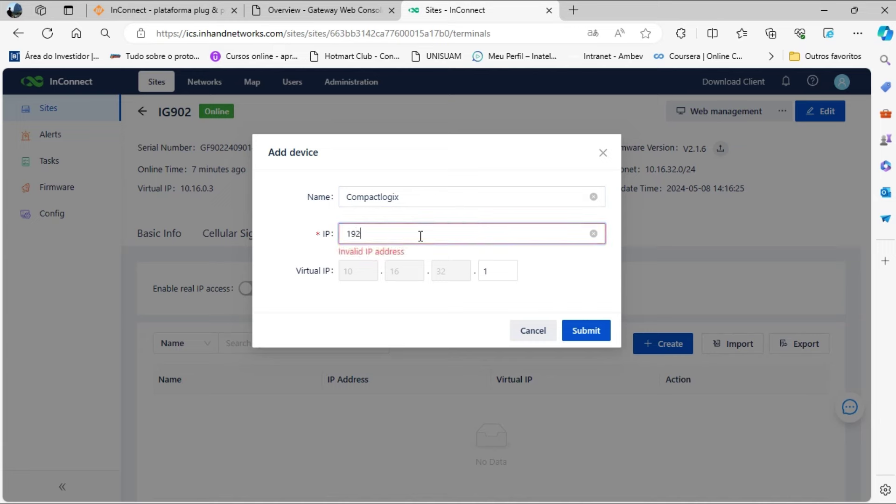
{"action": "type", "text": ".168.0.6"}
{"action": "left_click_drag", "start_coordinate": [420, 235], "coordinate": [330, 237]}
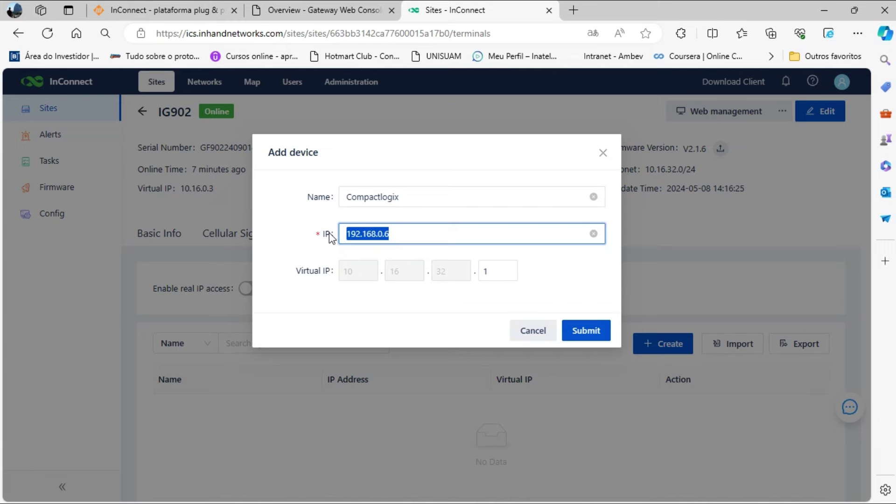
{"action": "left_click", "coordinate": [556, 263]}
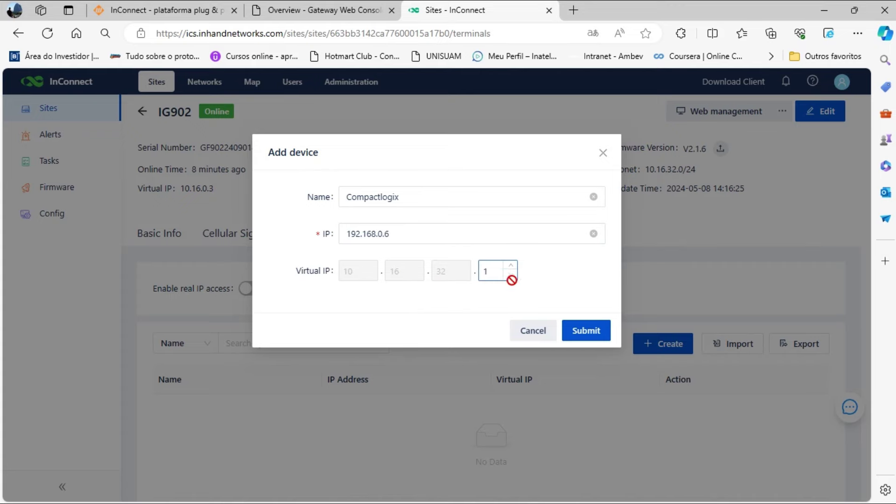
{"action": "left_click", "coordinate": [583, 336]}
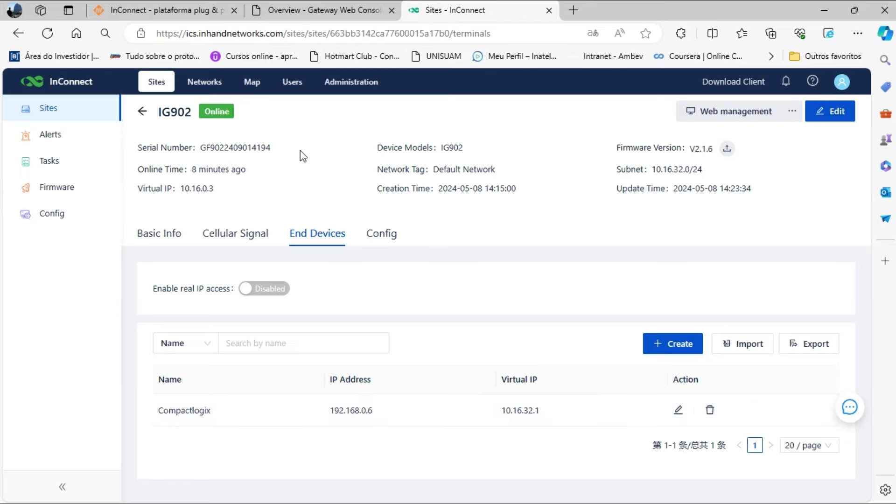
- Check the end device and gateway lists under Sites, and reload the page to refresh the IG902's VPN state
{"action": "left_click", "coordinate": [158, 85]}
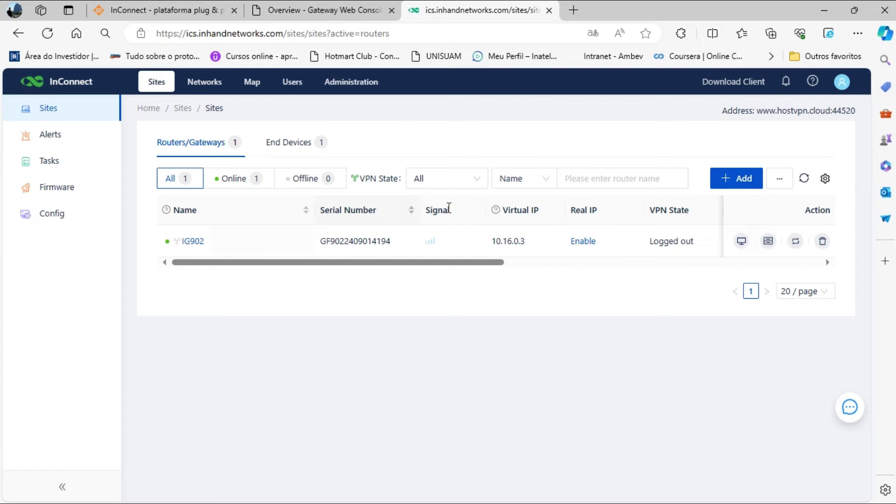
{"action": "left_click", "coordinate": [290, 146]}
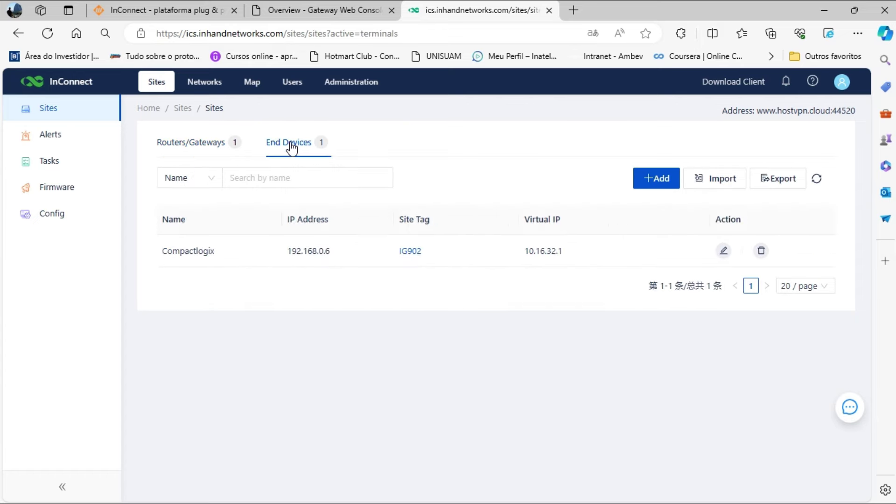
{"action": "left_click", "coordinate": [197, 147]}
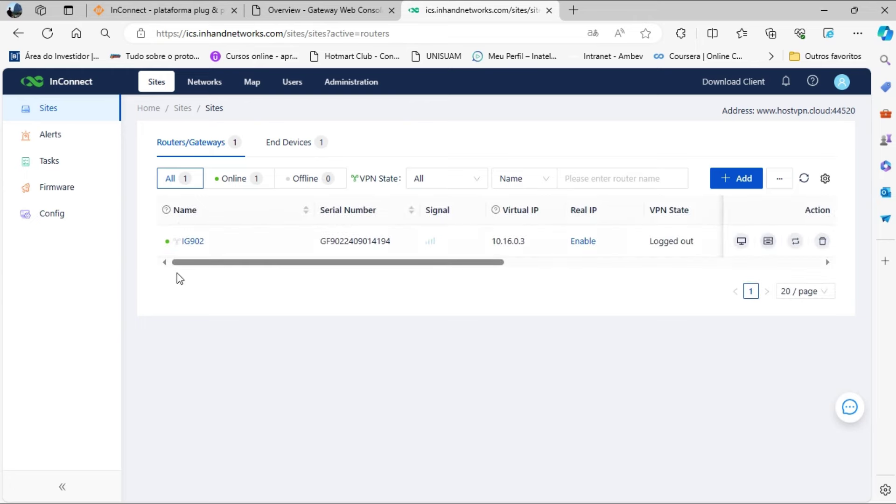
{"action": "left_click", "coordinate": [49, 33]}
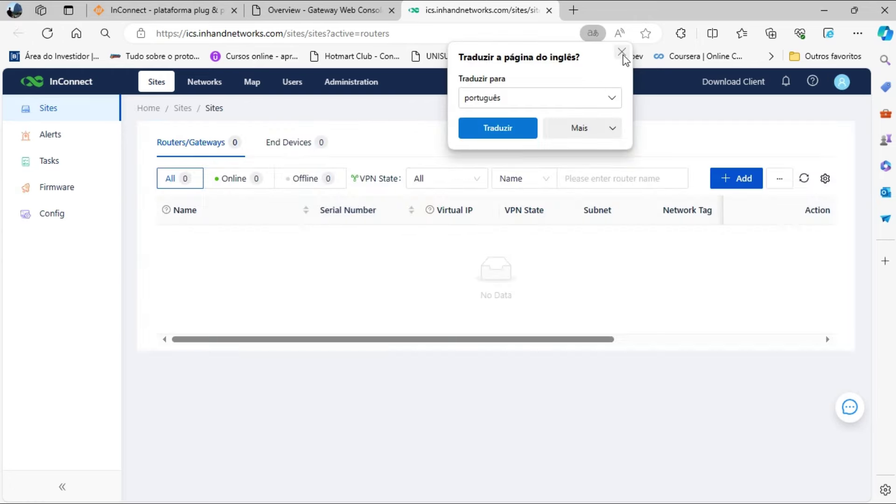
{"action": "left_click", "coordinate": [622, 53]}
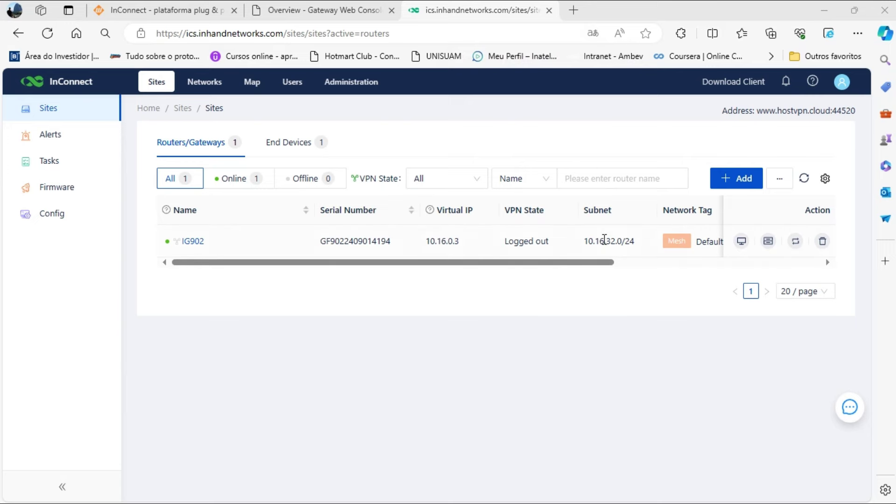
- Resend the configuration to the IG902 gateway and check its VPN state again
{"action": "left_click", "coordinate": [795, 241]}
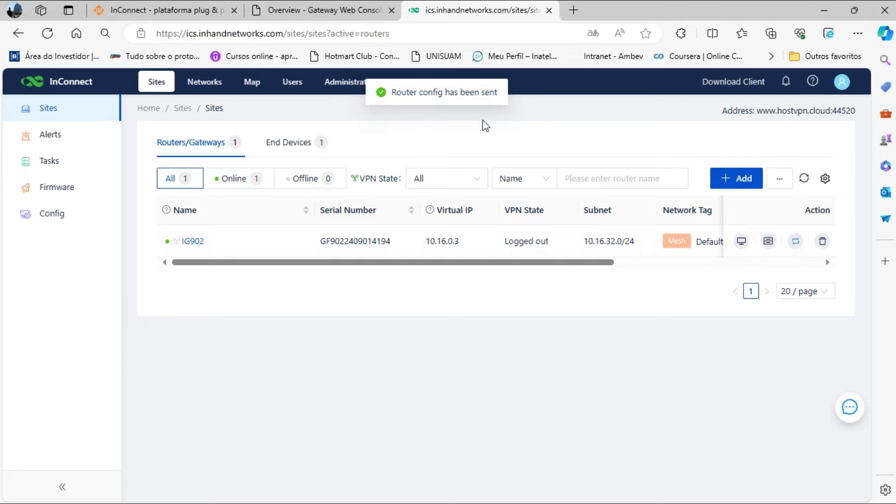
{"action": "left_click", "coordinate": [296, 146]}
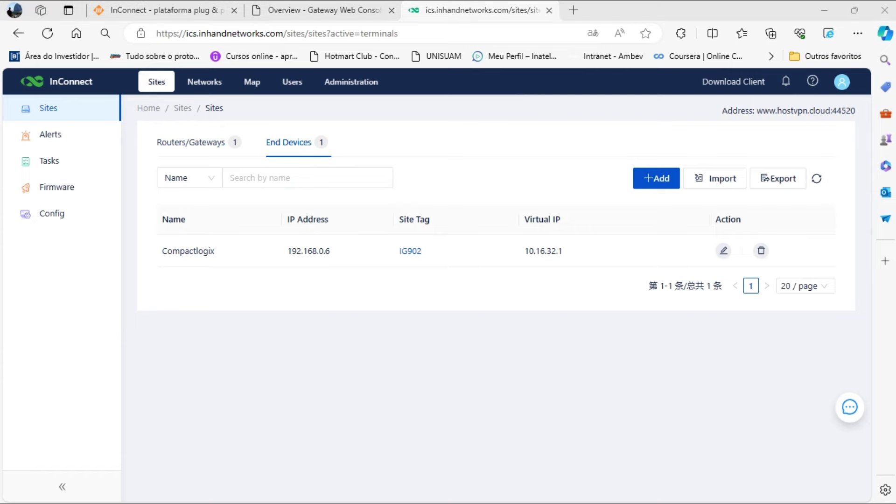
{"action": "left_click", "coordinate": [201, 145]}
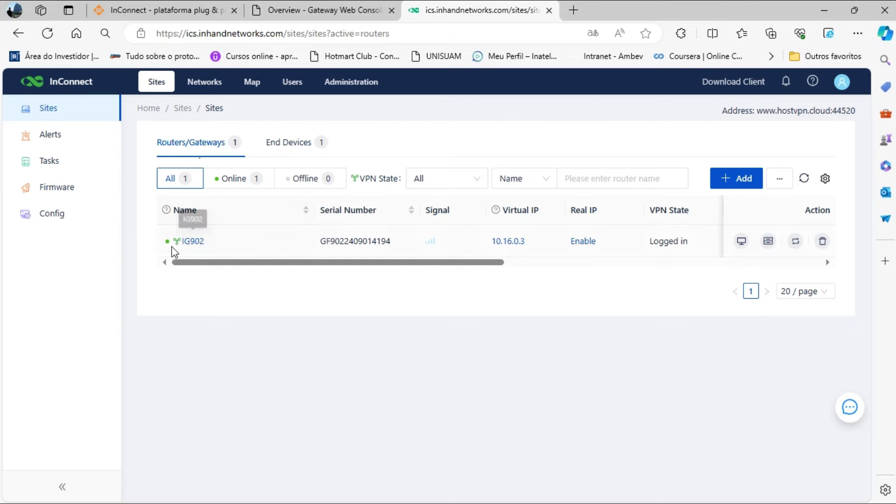
{"action": "mouse_move", "coordinate": [177, 245]}
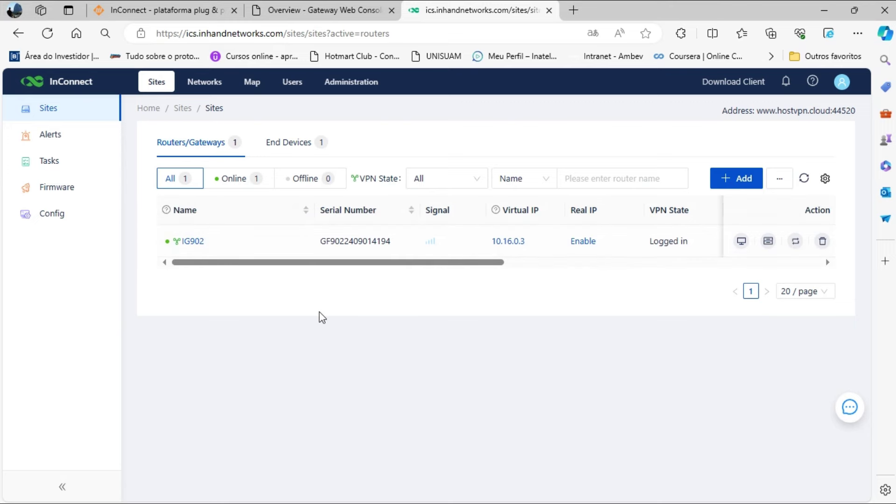
- Look up the Compactlogix entry's IP address in the end device list and copy its virtual IP
{"action": "left_click", "coordinate": [284, 148]}
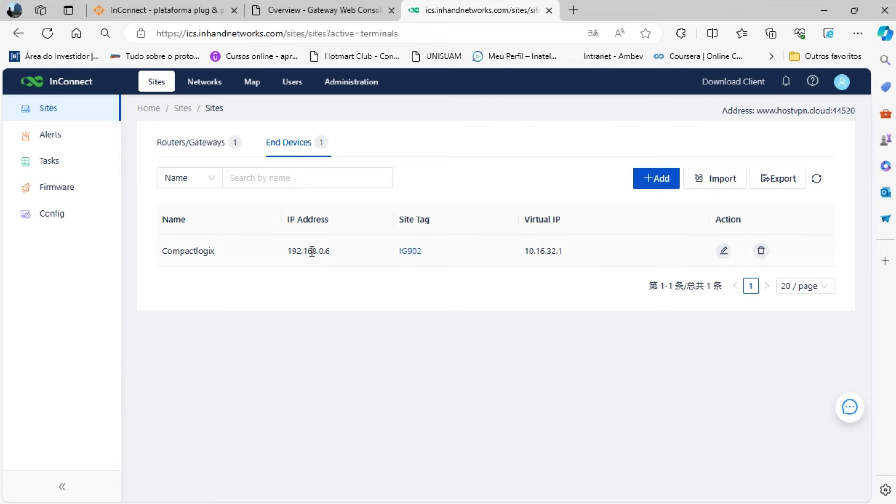
{"action": "left_click_drag", "start_coordinate": [290, 252], "coordinate": [336, 253]}
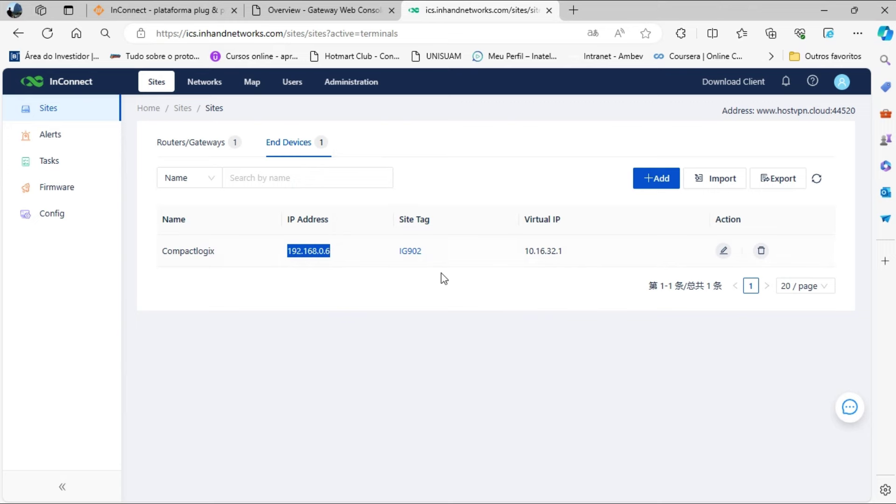
{"action": "left_click_drag", "start_coordinate": [522, 252], "coordinate": [565, 254]}
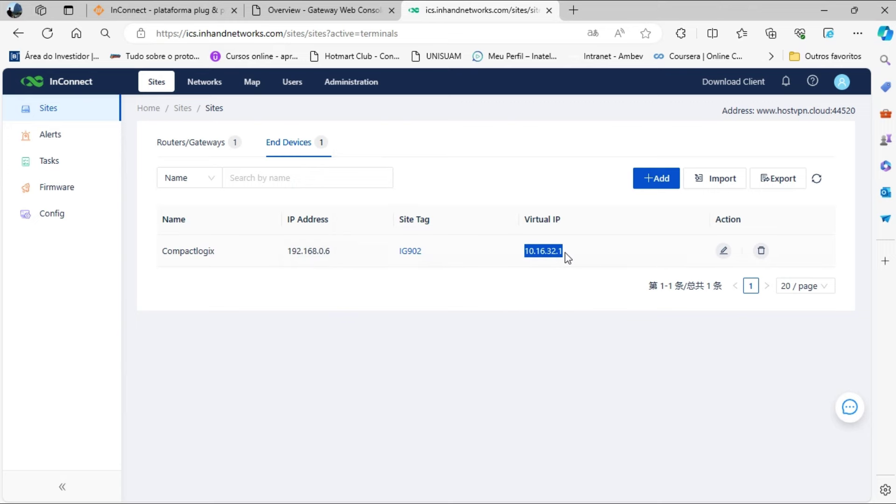
{"action": "key", "text": "ctrl+c"}
- Switch to Command Prompt, clear the screen, and ping the Compactlogix's virtual IP 10.16.32.1
{"action": "key", "text": "super"}
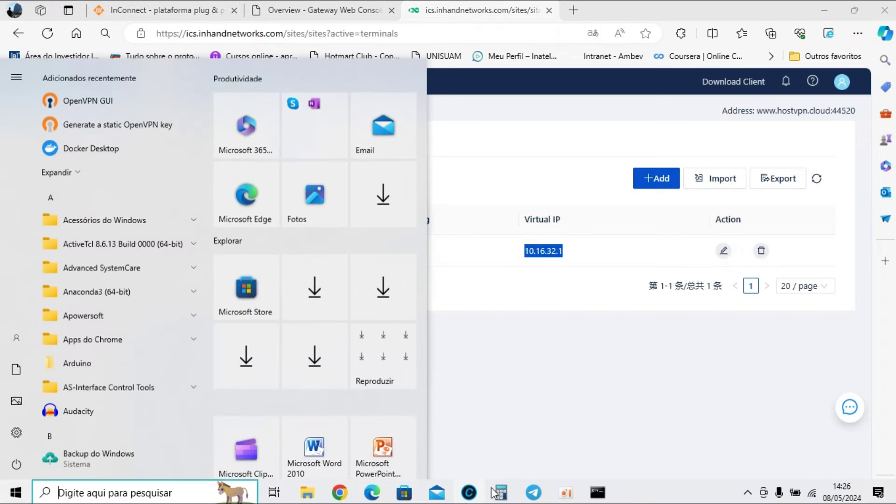
{"action": "left_click", "coordinate": [597, 493]}
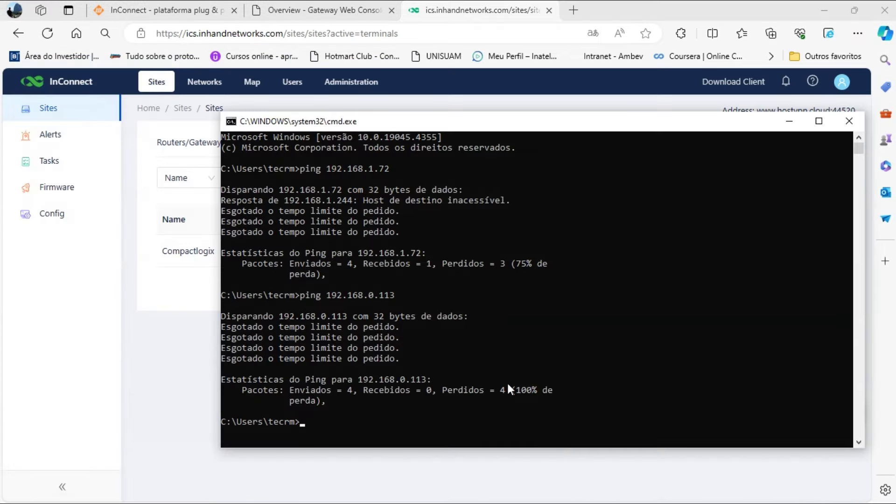
{"action": "type", "text": "cls"}
{"action": "key", "text": "Return"}
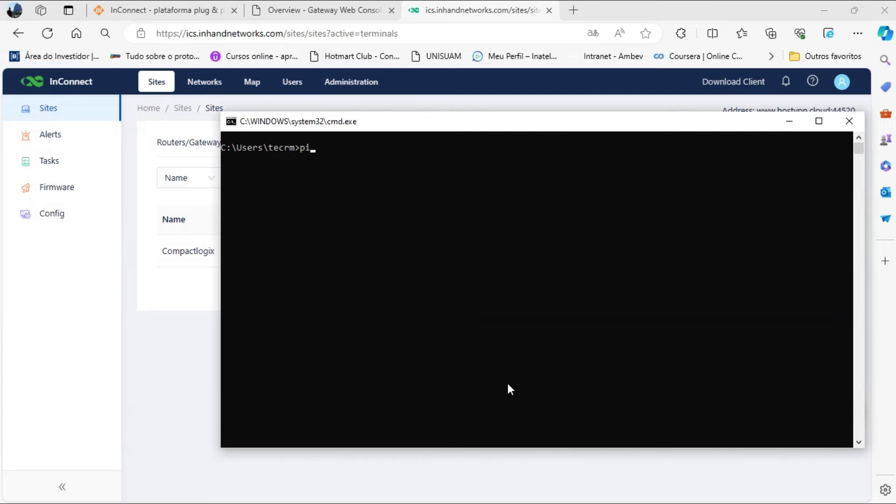
{"action": "type", "text": "ping 10.16.32.1"}
{"action": "key", "text": "Return"}
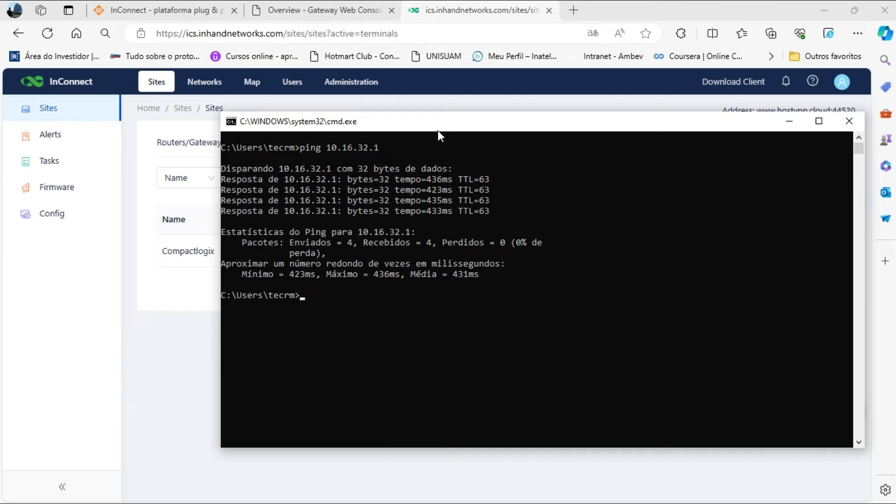
- Check the Compactlogix's real IP in the end device list and ping 192.168.0.6 from Command Prompt
{"action": "left_click_drag", "start_coordinate": [449, 126], "coordinate": [398, 303]}
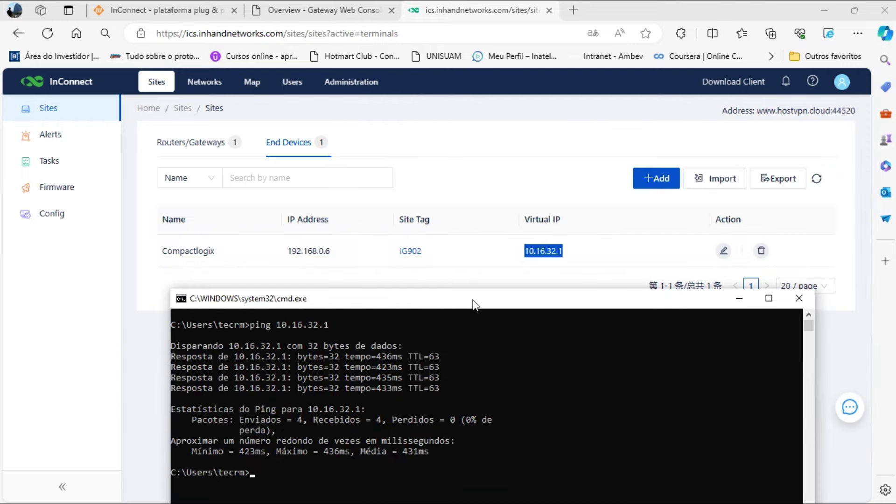
{"action": "left_click_drag", "start_coordinate": [472, 302], "coordinate": [501, 192]}
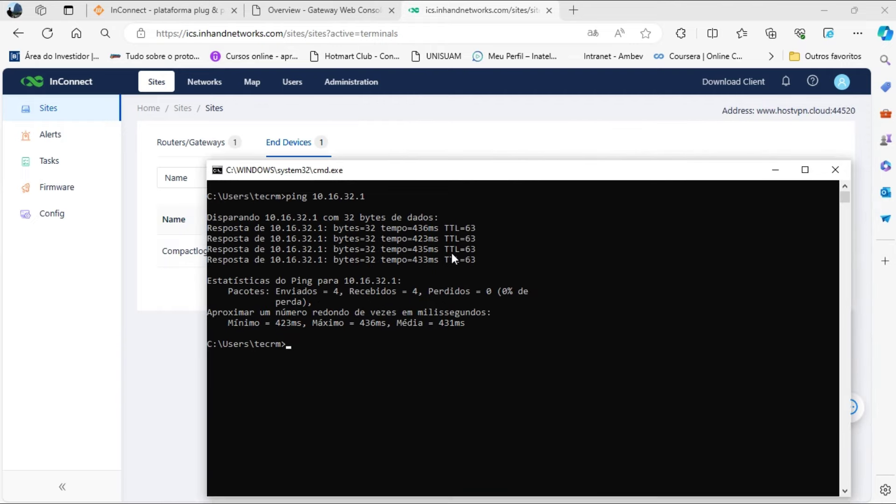
{"action": "type", "text": "192.168.0.6"}
{"action": "key", "text": "Return"}
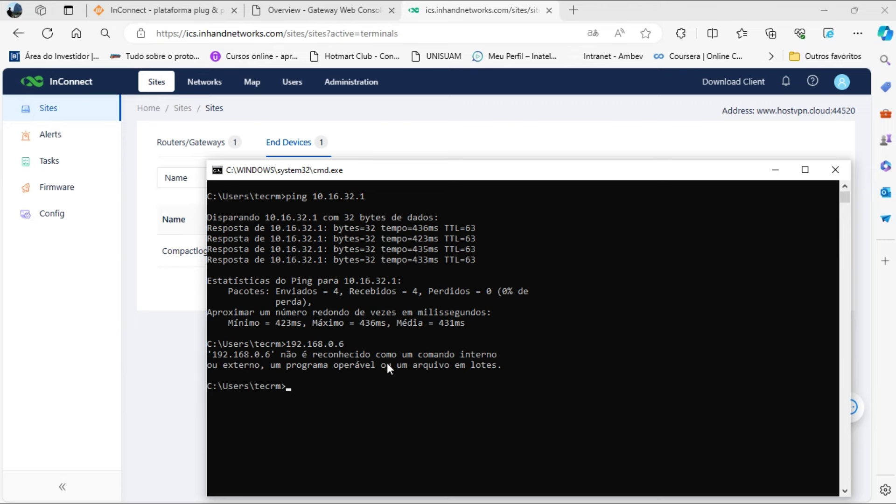
{"action": "key", "text": "Up"}
{"action": "key", "text": "Left"}
{"action": "key", "text": "Left"}
{"action": "key", "text": "Left"}
{"action": "key", "text": "Left"}
{"action": "key", "text": "Left"}
{"action": "key", "text": "Left"}
{"action": "key", "text": "Left"}
{"action": "key", "text": "Left"}
{"action": "key", "text": "Left"}
{"action": "key", "text": "Left"}
{"action": "key", "text": "Left"}
{"action": "type", "text": "ping"}
{"action": "key", "text": "Return"}
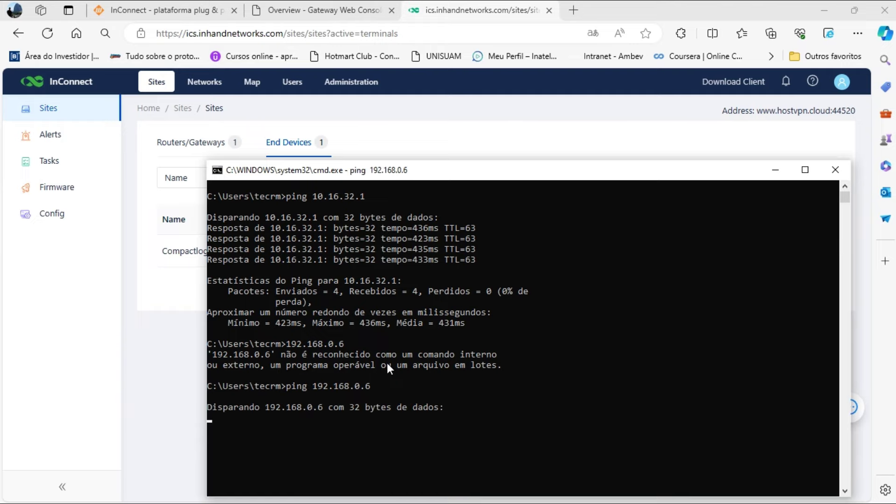
{"action": "left_click_drag", "start_coordinate": [519, 180], "coordinate": [550, 88]}
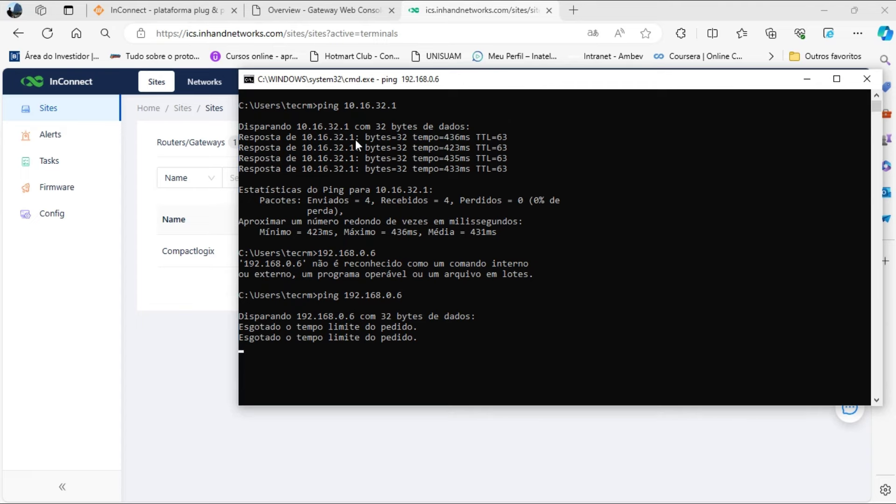
- Minimize Command Prompt and open InConnect's Consumption page to review the month's connection time and data usage
{"action": "left_click", "coordinate": [807, 78]}
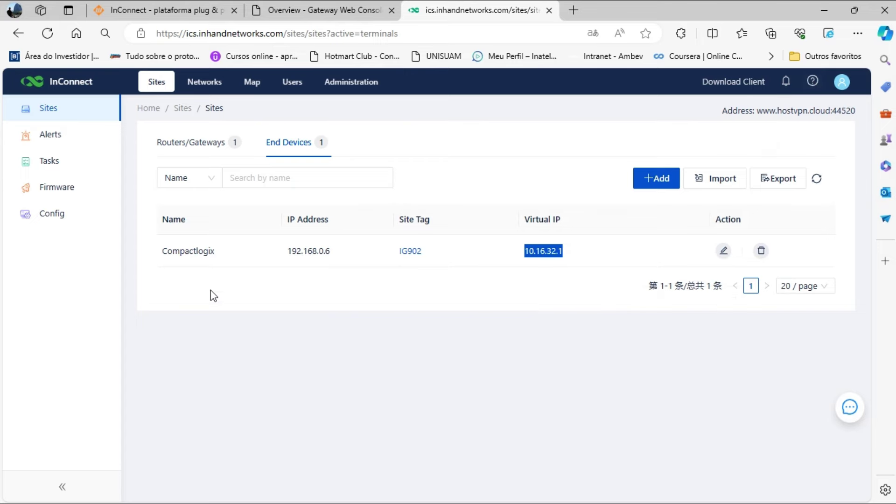
{"action": "left_click", "coordinate": [364, 85]}
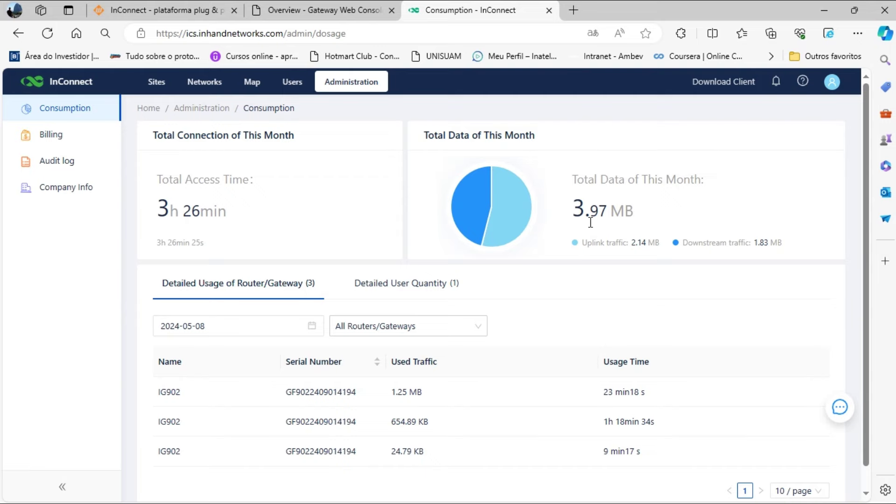
- Copy the IG902 gateway's virtual IP from the router list and try to open 10.16.0.3 in a new browser tab
{"action": "left_click", "coordinate": [155, 87]}
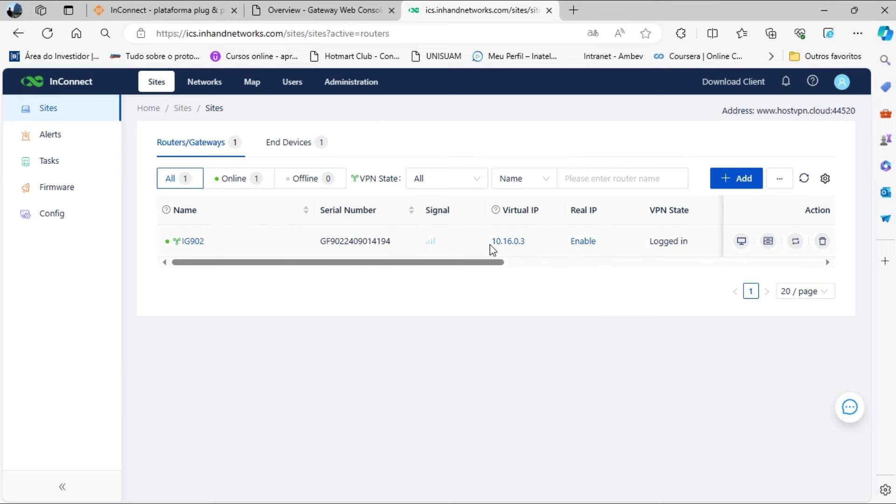
{"action": "left_click_drag", "start_coordinate": [490, 246], "coordinate": [527, 247]}
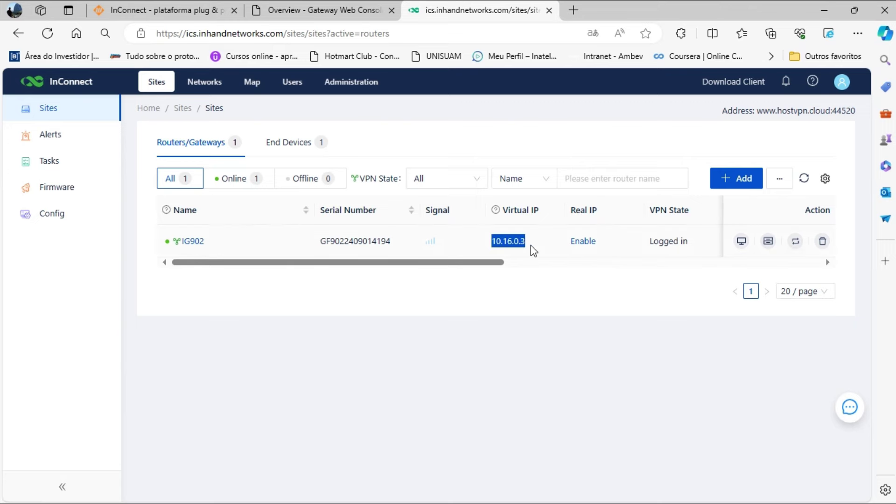
{"action": "left_click", "coordinate": [573, 10]}
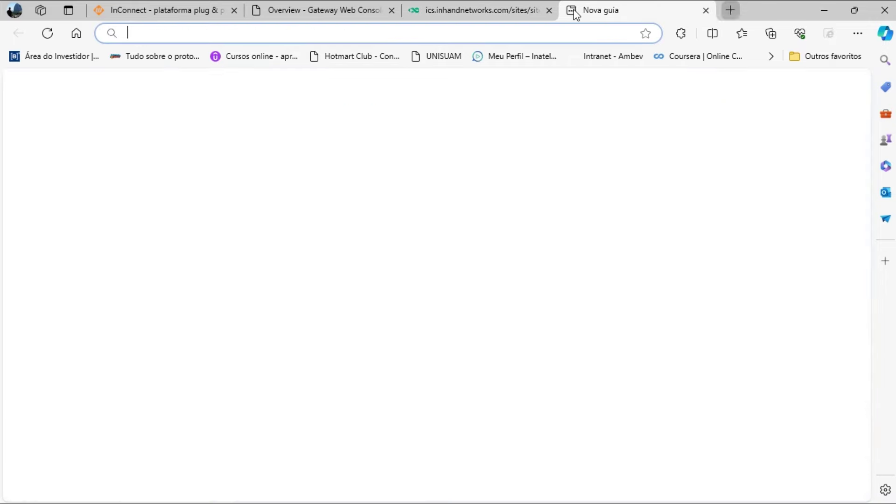
{"action": "key", "text": "ctrl+v"}
{"action": "key", "text": "Return"}
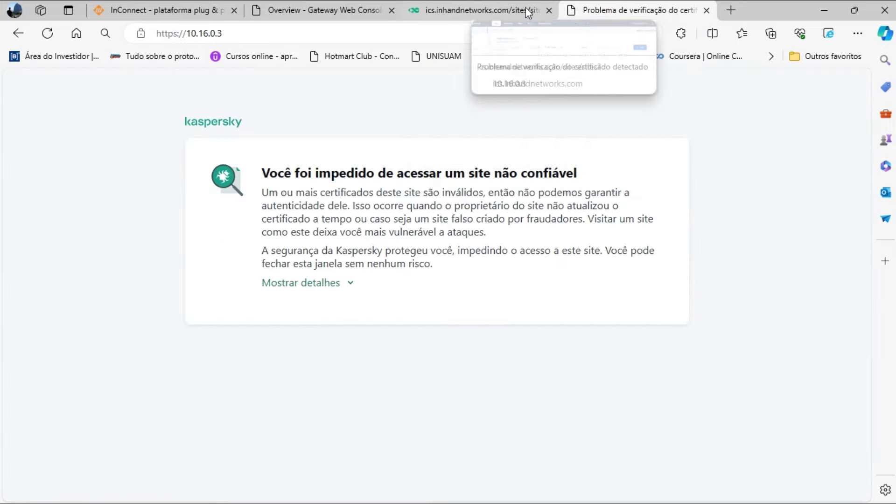
- Copy the Compactlogix's virtual IP from the end device list and open 10.16.32.1 in the browser tab used for the gateway
{"action": "left_click", "coordinate": [512, 14]}
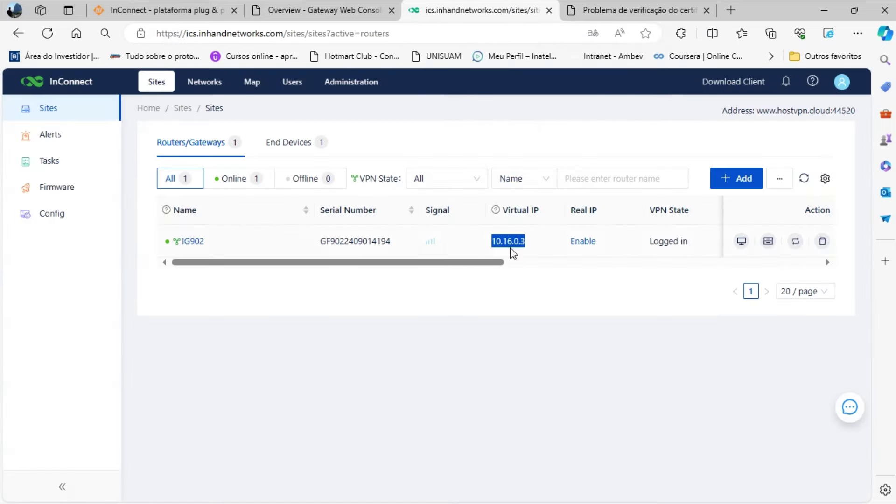
{"action": "left_click", "coordinate": [302, 155]}
{"action": "left_click", "coordinate": [301, 150]}
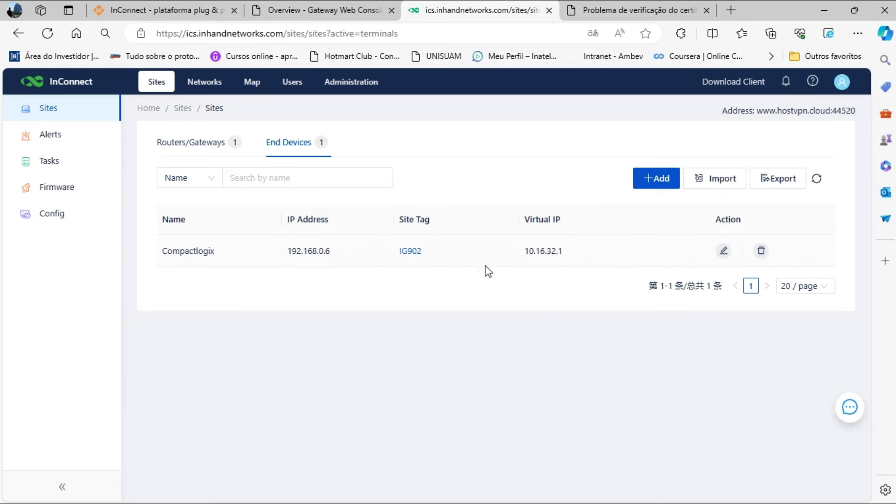
{"action": "left_click_drag", "start_coordinate": [525, 252], "coordinate": [574, 264]}
{"action": "key", "text": "ctrl+c"}
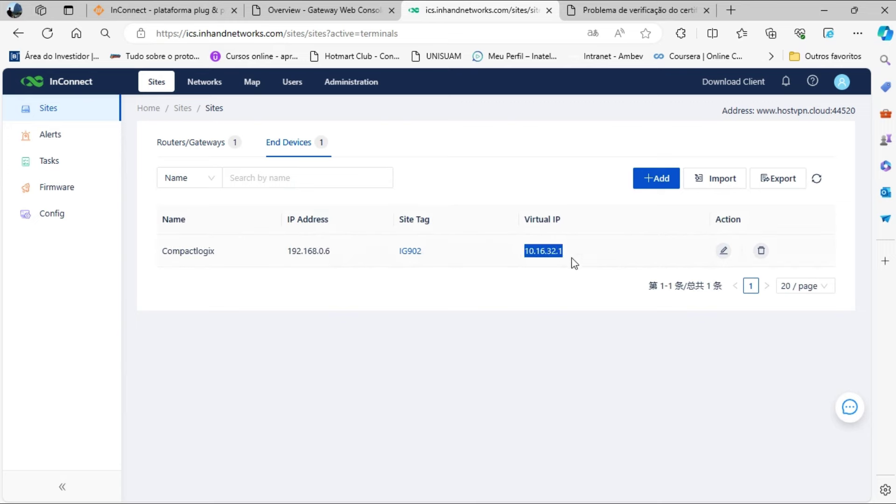
{"action": "left_click", "coordinate": [606, 10]}
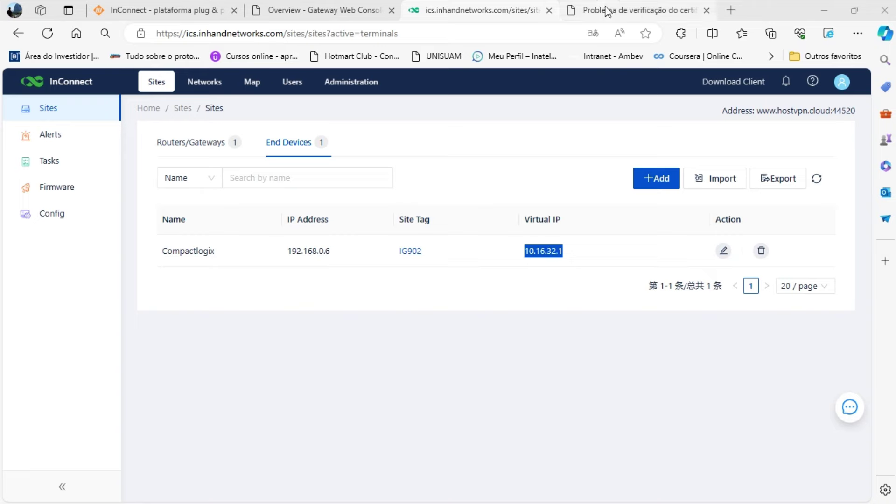
{"action": "left_click", "coordinate": [326, 35]}
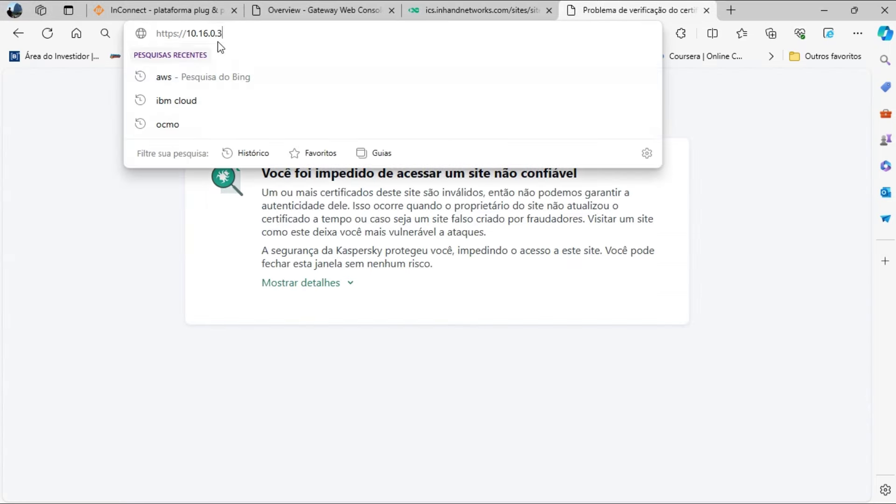
{"action": "key", "text": "ctrl+v"}
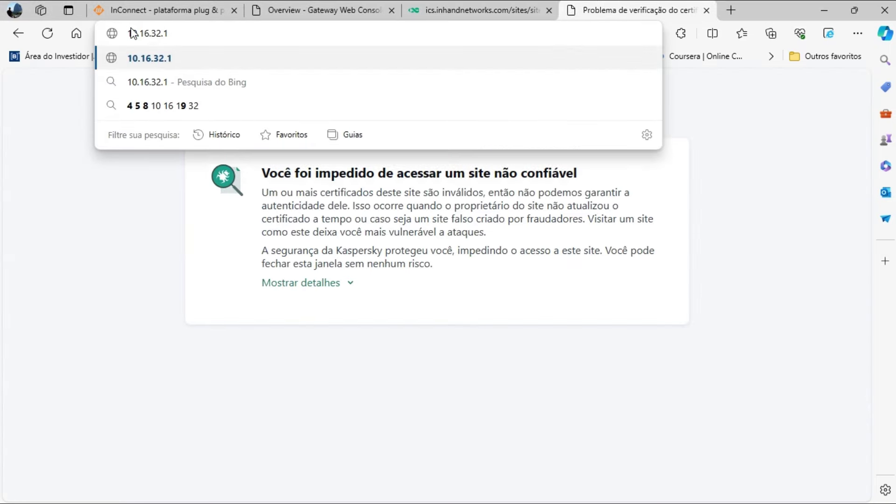
{"action": "key", "text": "Return"}
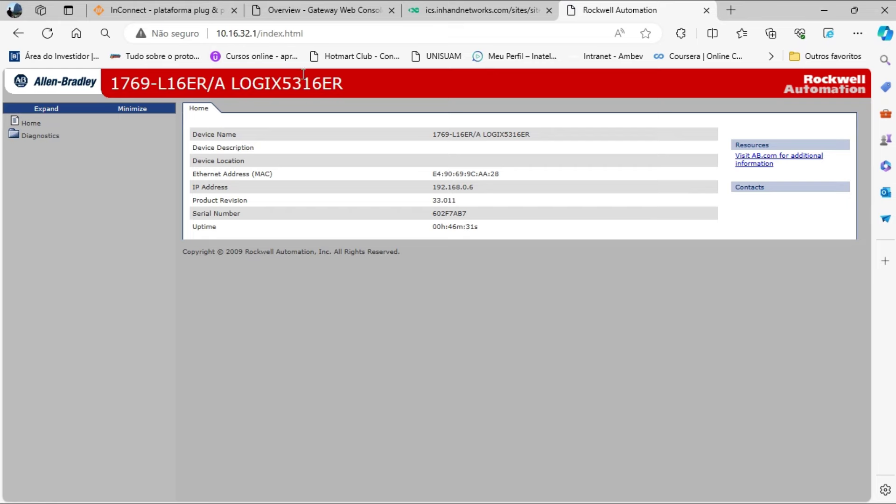
- Review the controller web page's address and Diagnostic Overview, and close the page to return to the end device list
{"action": "left_click", "coordinate": [218, 33]}
{"action": "left_click_drag", "start_coordinate": [218, 34], "coordinate": [259, 34]}
{"action": "left_click", "coordinate": [327, 384]}
{"action": "left_click", "coordinate": [40, 136]}
{"action": "left_click", "coordinate": [62, 148]}
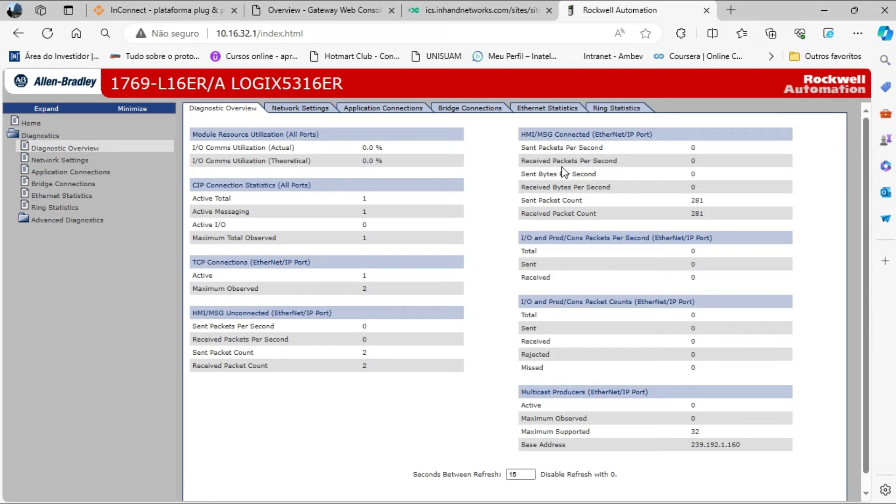
{"action": "left_click", "coordinate": [706, 10]}
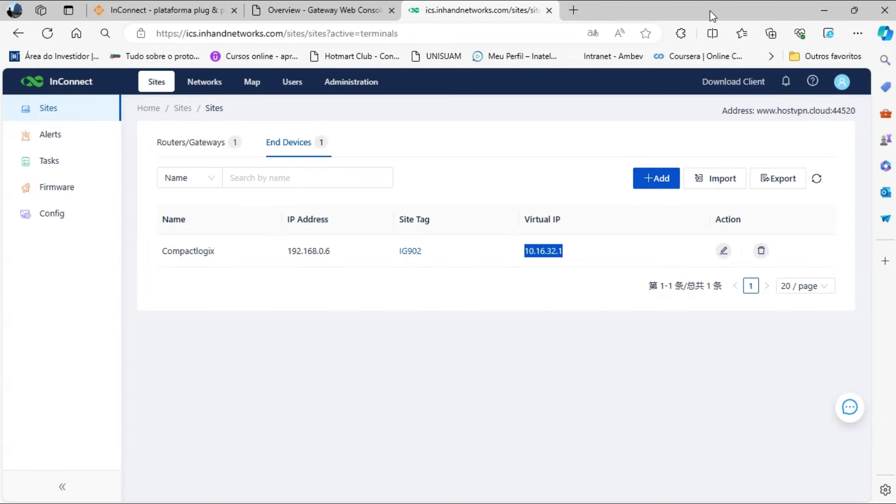
{"action": "left_click", "coordinate": [481, 335]}
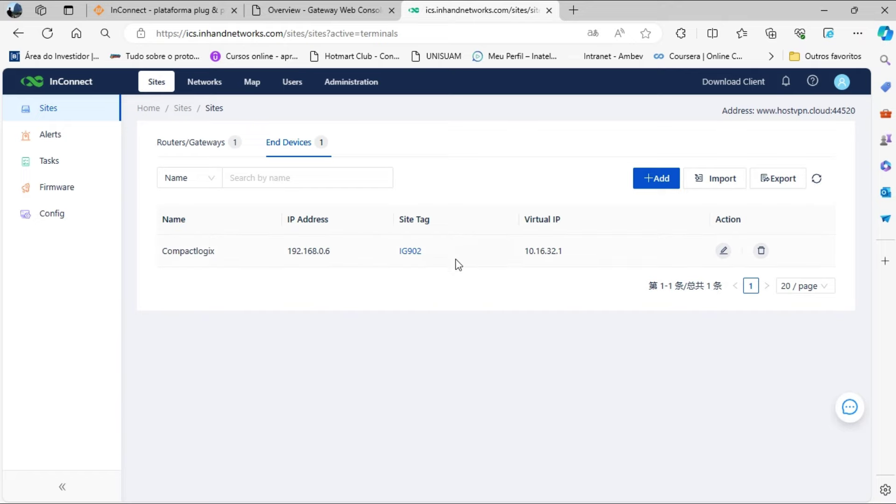
- Minimize the browser and open the recent project COMPACTLOGIX-ASSEMBLER from the Studio 5000 start window
{"action": "left_click", "coordinate": [829, 9]}
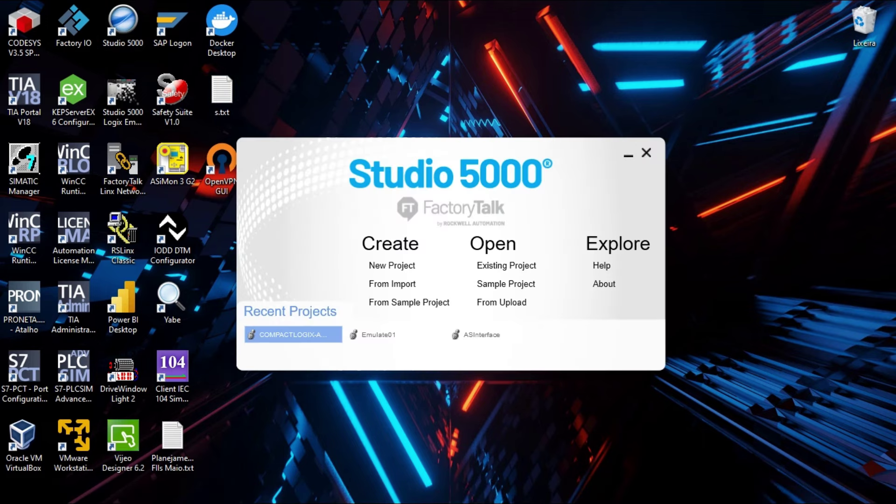
{"action": "left_click", "coordinate": [283, 337]}
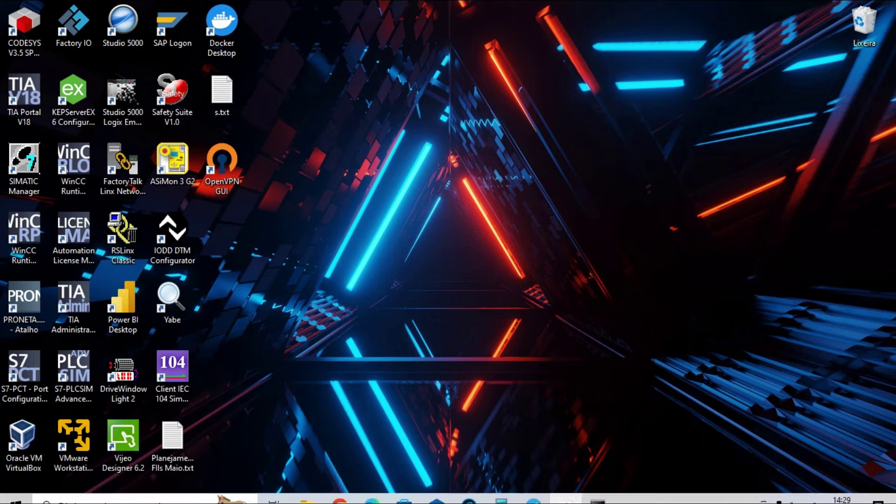
{"action": "mouse_move", "coordinate": [601, 495]}
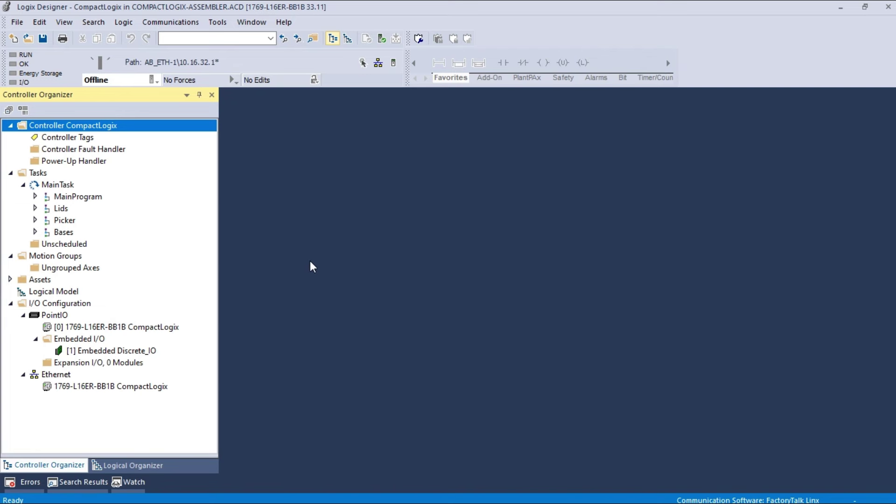
- Open Who Active and browse the devices under the AB_ETHIP-1 Ethernet driver
{"action": "left_click", "coordinate": [171, 22]}
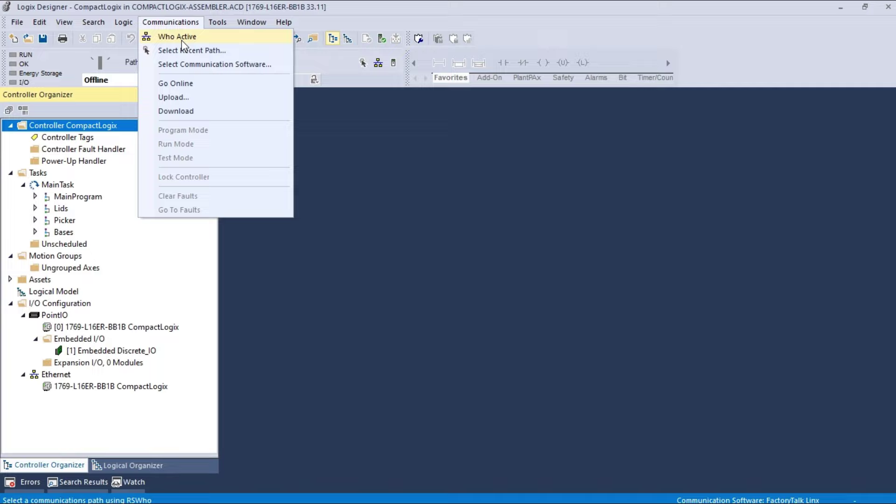
{"action": "left_click", "coordinate": [183, 45]}
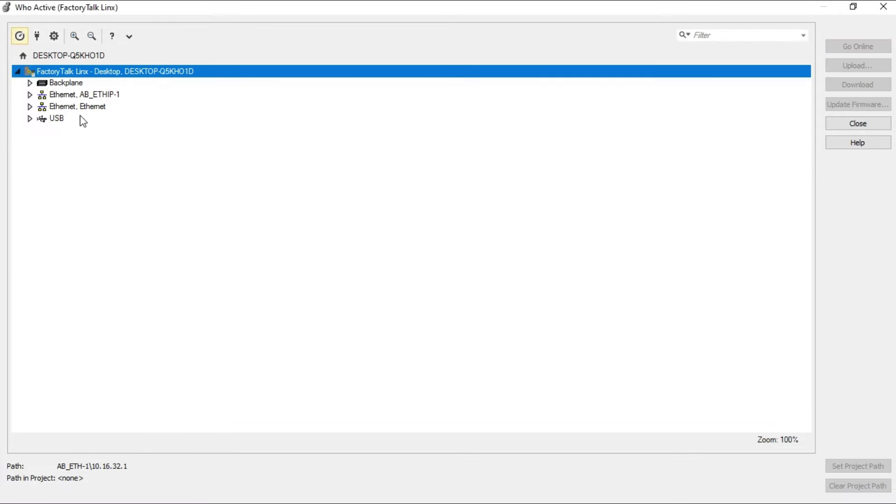
{"action": "left_click", "coordinate": [31, 95]}
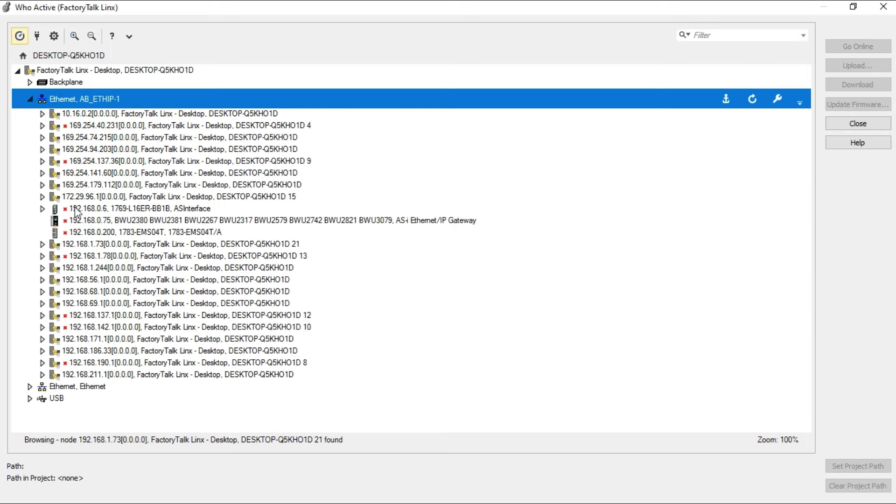
- Try to go online with the 1769-L16ER-BB1B controller at 192.168.0.6 and dismiss the resulting message
{"action": "double_click", "coordinate": [71, 233]}
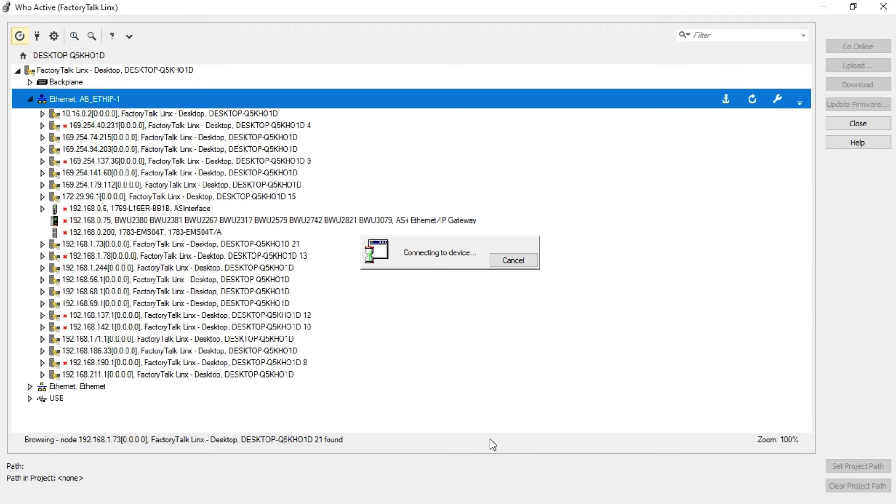
{"action": "key", "text": "super"}
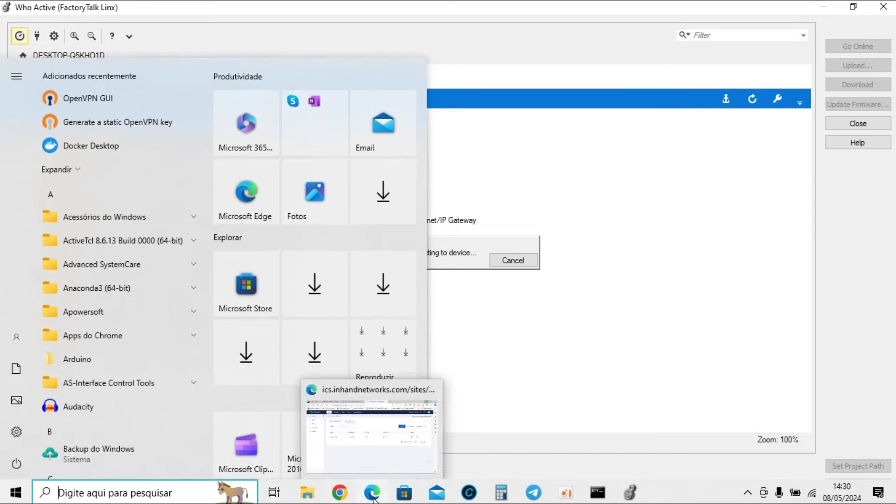
{"action": "left_click", "coordinate": [372, 493]}
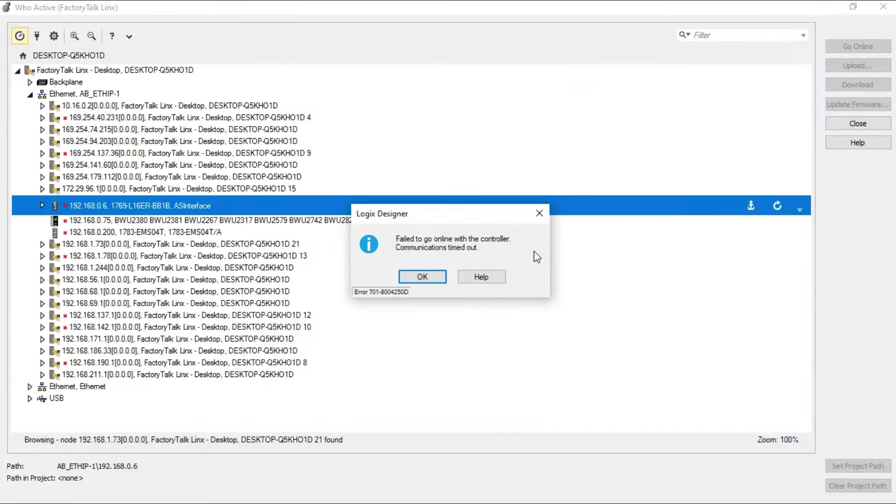
{"action": "left_click", "coordinate": [429, 277]}
- Switch to InConnect in Edge, copy the Compactlogix's virtual IP 10.16.32.1, and return to the Who Active window
{"action": "key", "text": "super"}
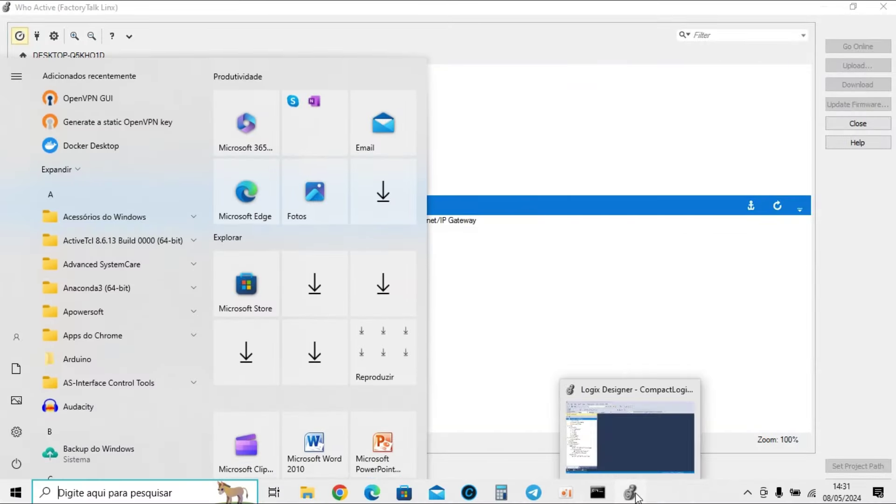
{"action": "left_click", "coordinate": [366, 493]}
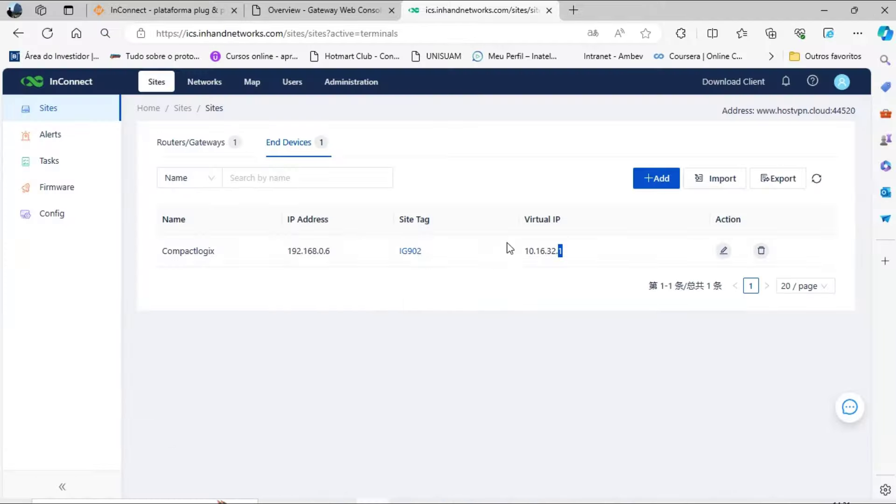
{"action": "left_click_drag", "start_coordinate": [527, 252], "coordinate": [566, 256]}
{"action": "key", "text": "ctrl+c"}
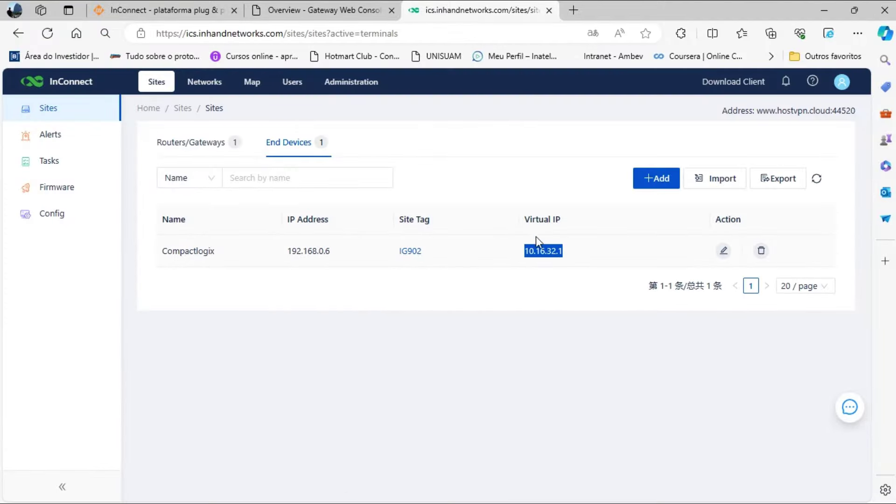
{"action": "key", "text": "super"}
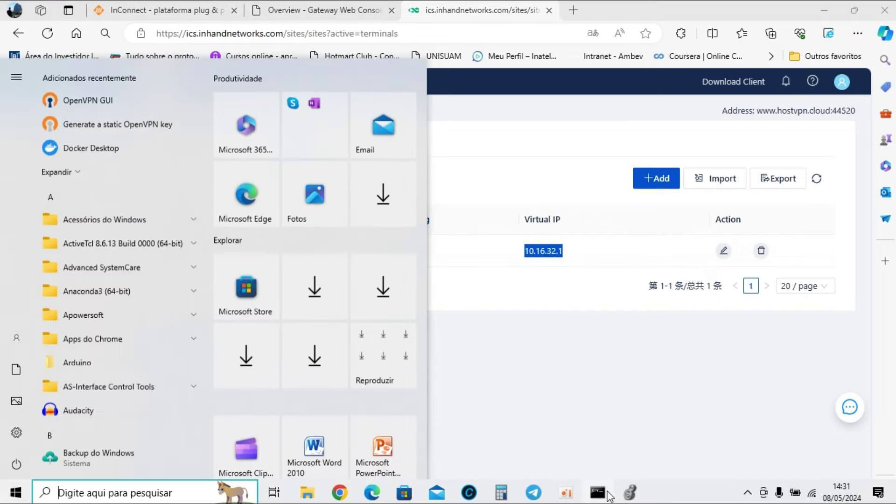
{"action": "left_click", "coordinate": [637, 493]}
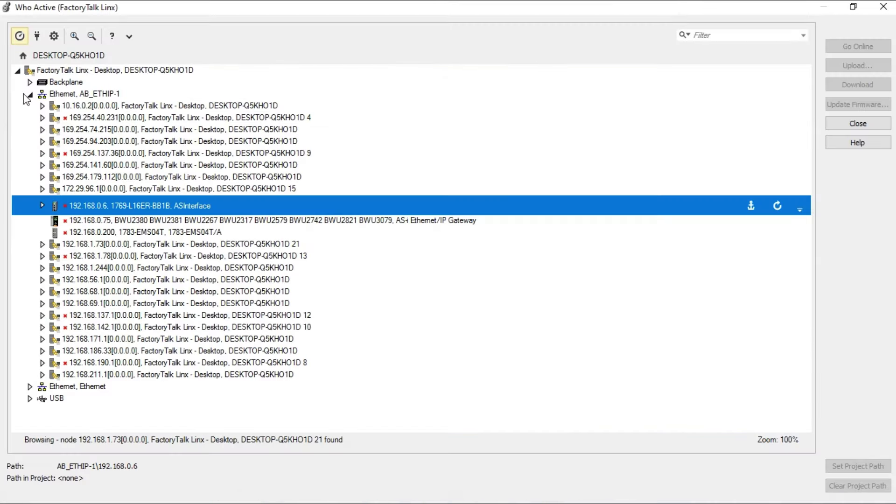
- Add a new Ethernet driver with Device List / Range discovery and TAP-Windows Adapter V9 as its network interface
{"action": "left_click", "coordinate": [37, 37]}
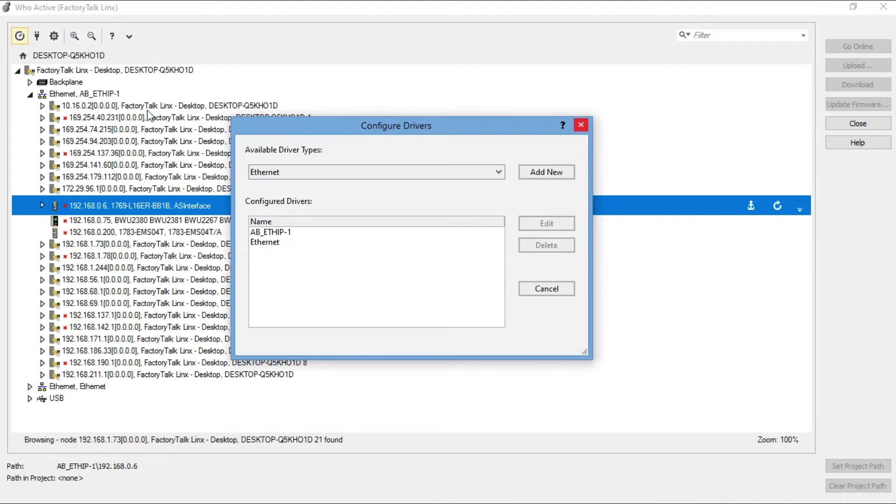
{"action": "left_click", "coordinate": [533, 171]}
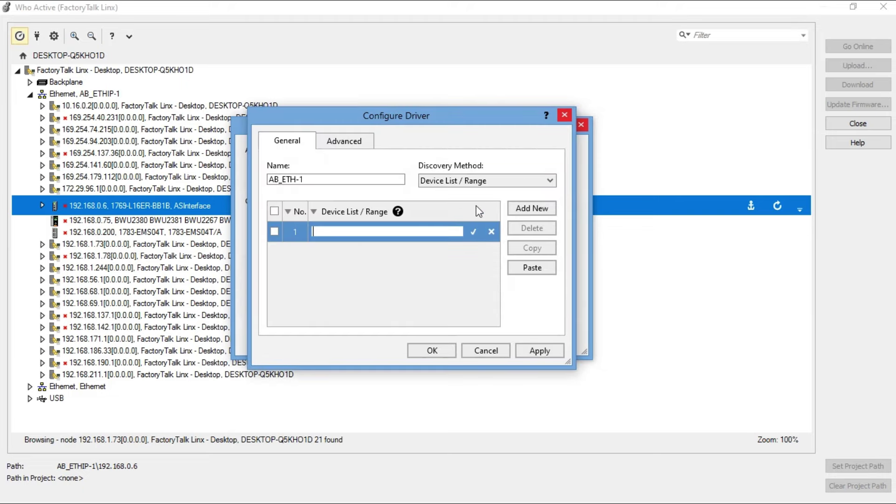
{"action": "left_click", "coordinate": [444, 183]}
{"action": "left_click", "coordinate": [444, 183]}
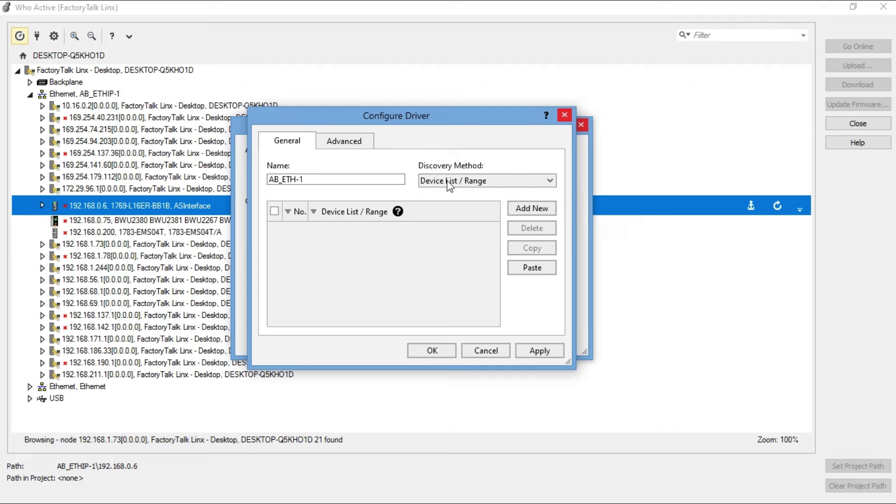
{"action": "left_click", "coordinate": [346, 142]}
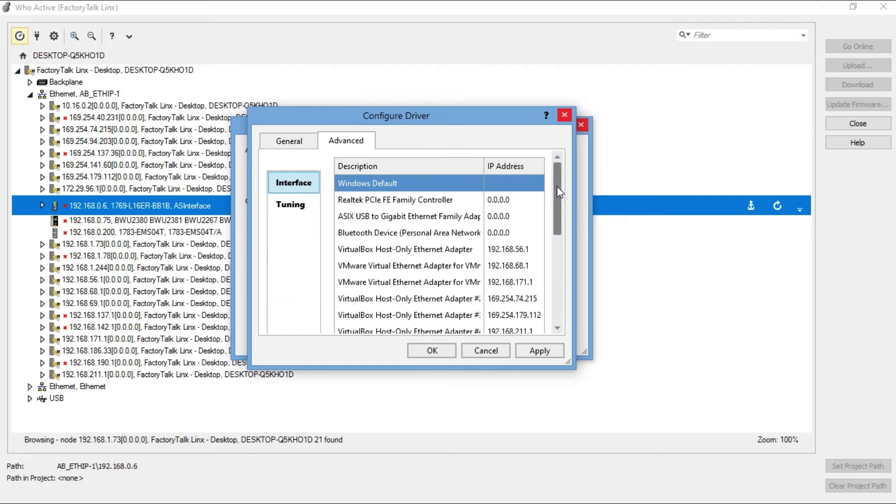
{"action": "left_click_drag", "start_coordinate": [556, 186], "coordinate": [554, 272]}
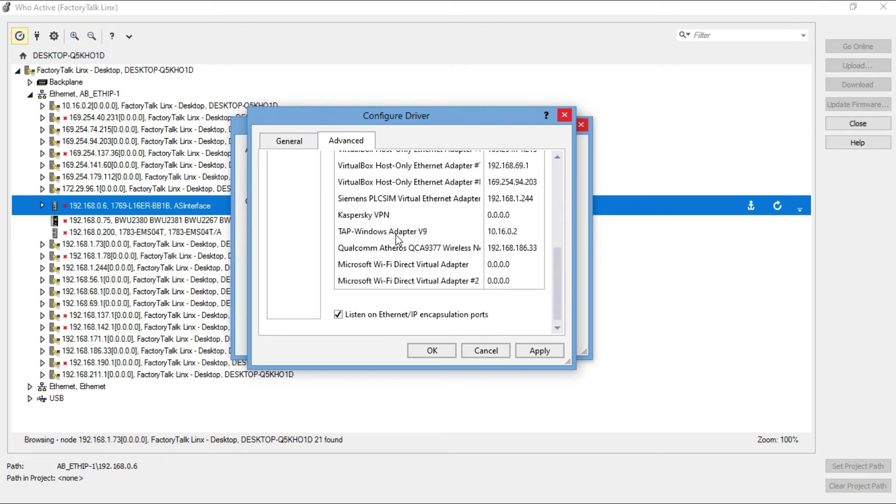
{"action": "left_click", "coordinate": [414, 232]}
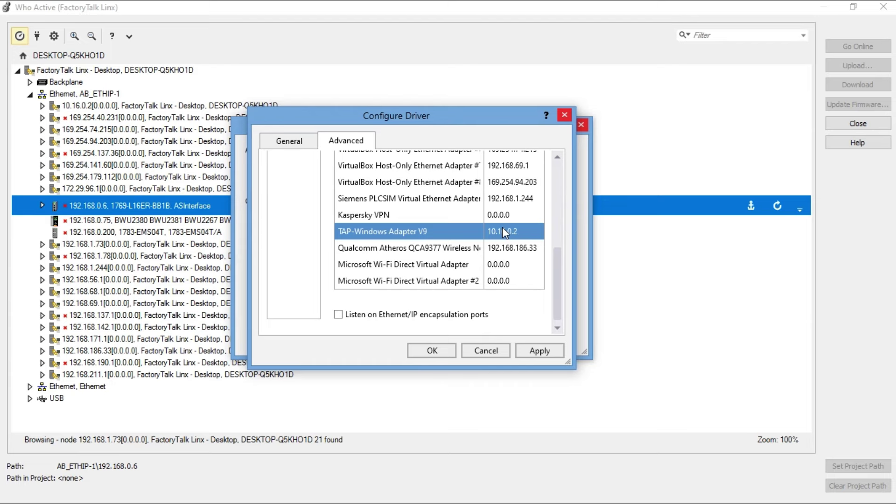
{"action": "key", "text": "Return"}
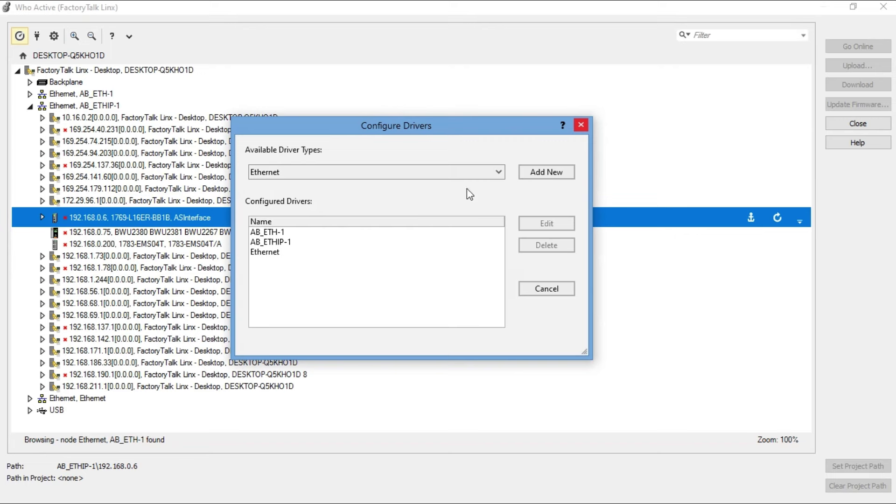
- Check the AB_ETH-1 and AB_ETHIP-1 entries among the configured drivers and close the driver configuration dialog
{"action": "left_click", "coordinate": [282, 233]}
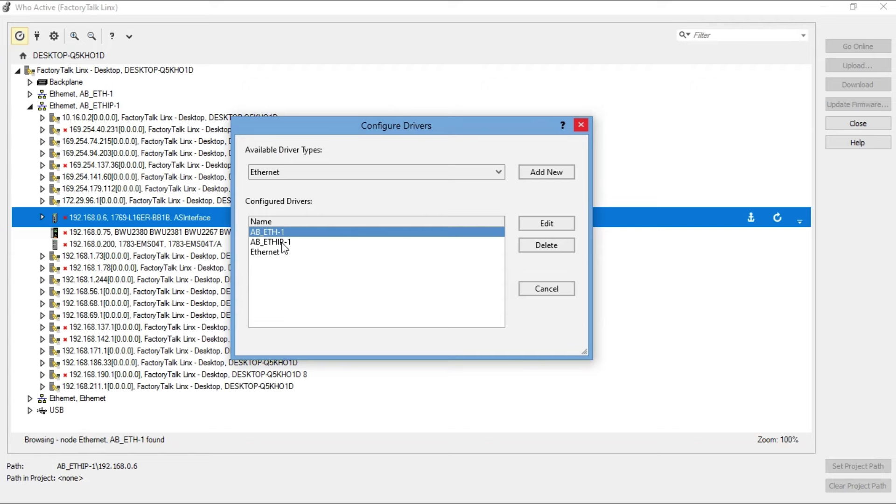
{"action": "left_click", "coordinate": [283, 244]}
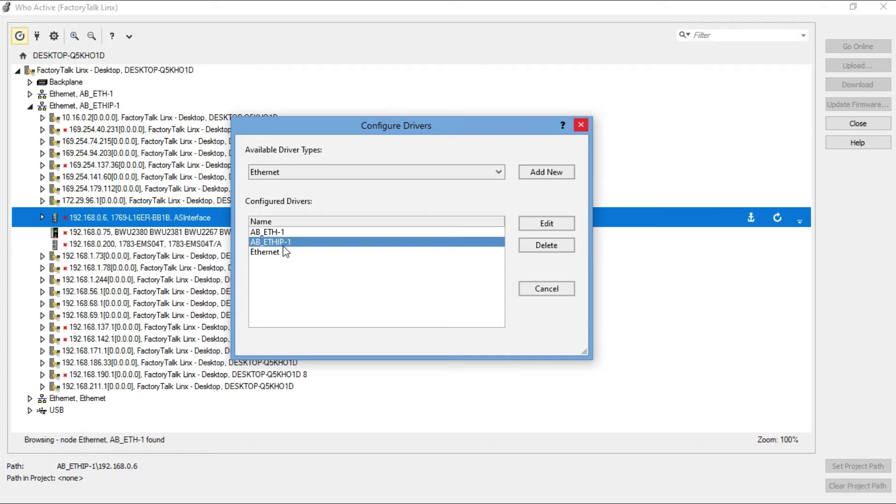
{"action": "left_click", "coordinate": [583, 127]}
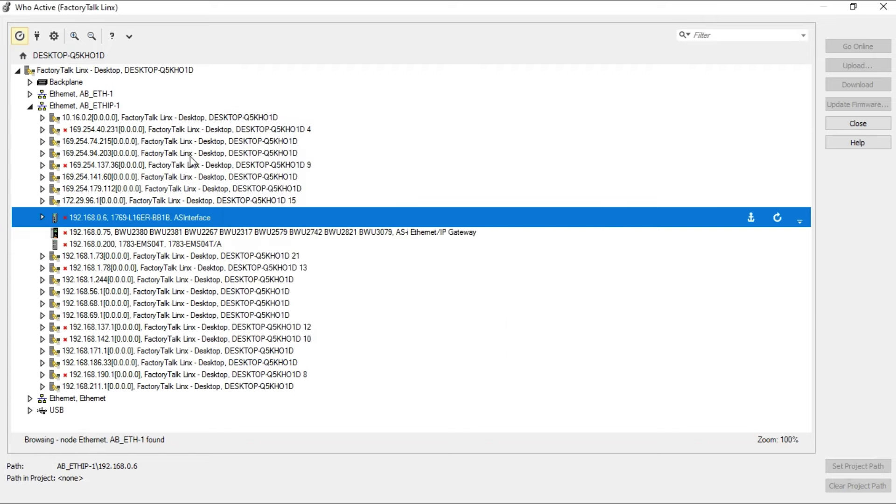
- Add 10.16.32.1 to the device list of the AB_ETH-1 Ethernet driver and apply the driver configuration
{"action": "left_click", "coordinate": [30, 107]}
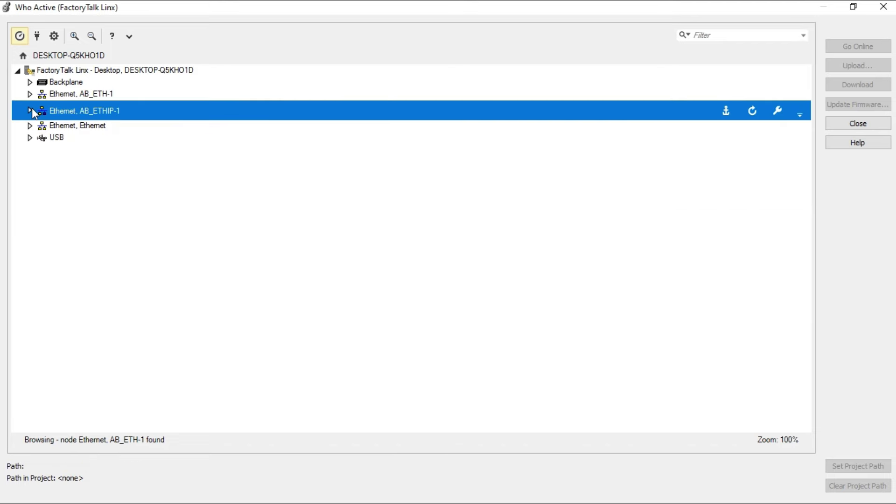
{"action": "double_click", "coordinate": [64, 97]}
{"action": "right_click", "coordinate": [63, 102]}
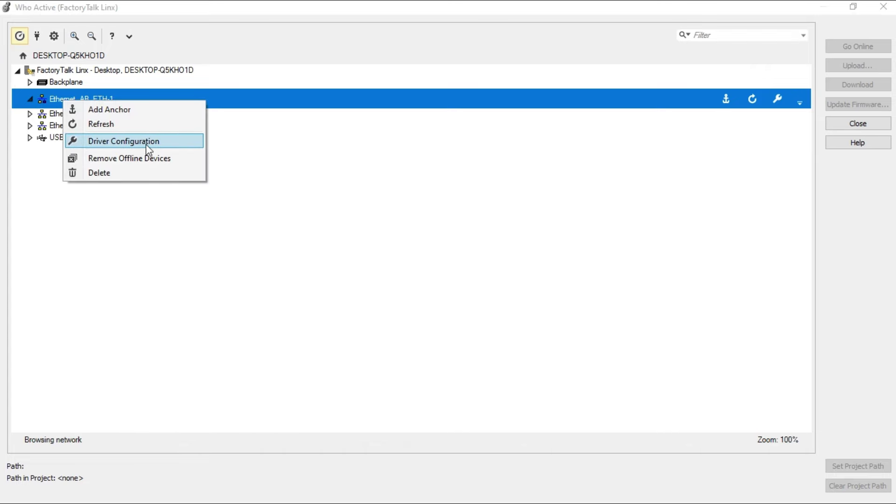
{"action": "left_click", "coordinate": [148, 148]}
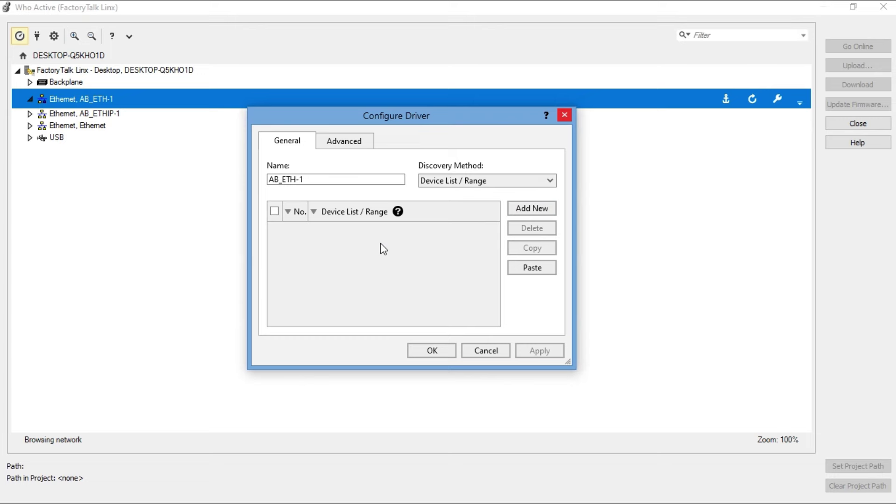
{"action": "left_click", "coordinate": [533, 209]}
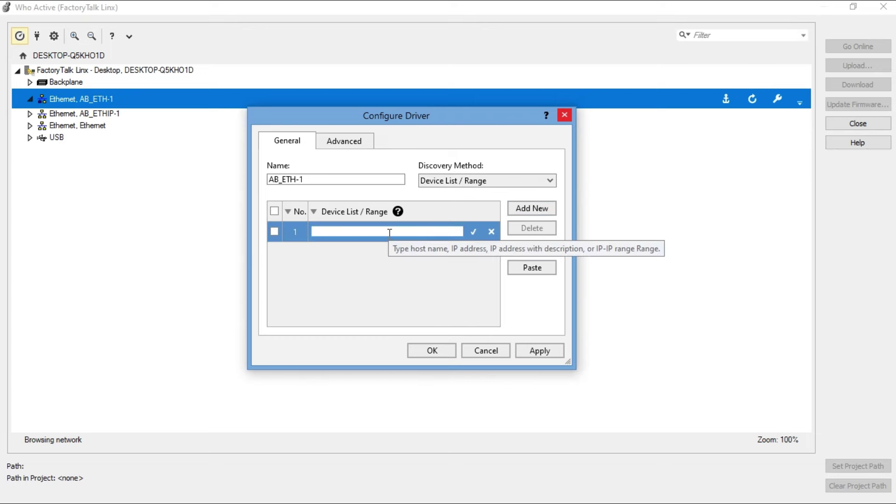
{"action": "key", "text": "ctrl+v"}
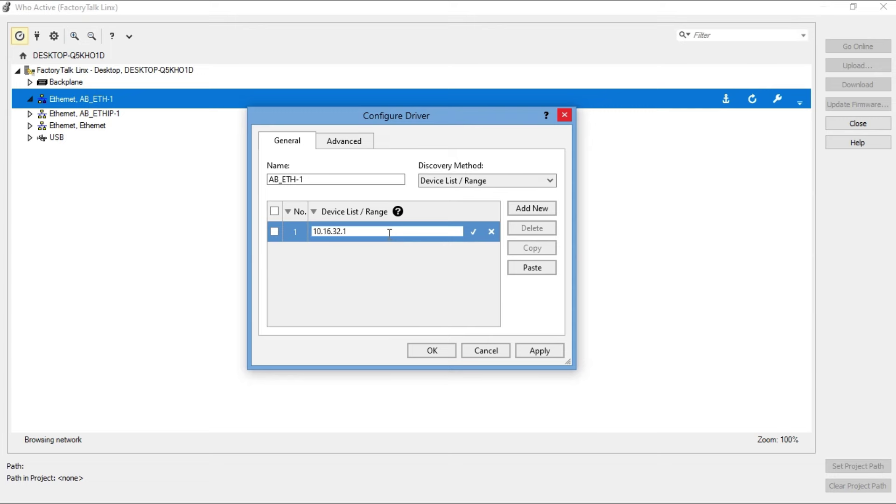
{"action": "left_click", "coordinate": [473, 231]}
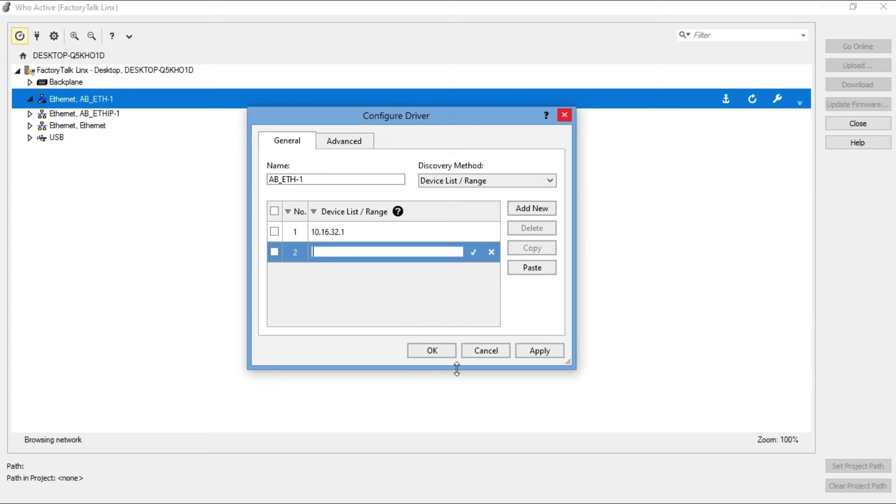
{"action": "left_click", "coordinate": [432, 351]}
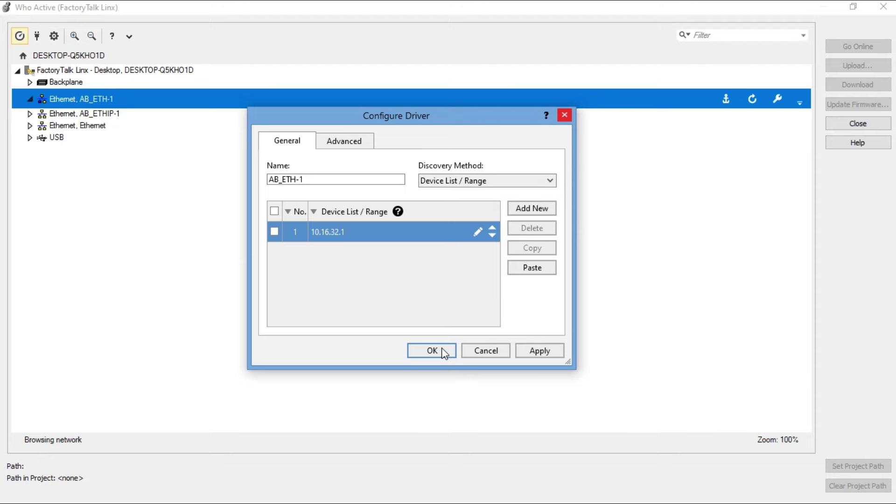
{"action": "left_click", "coordinate": [449, 352]}
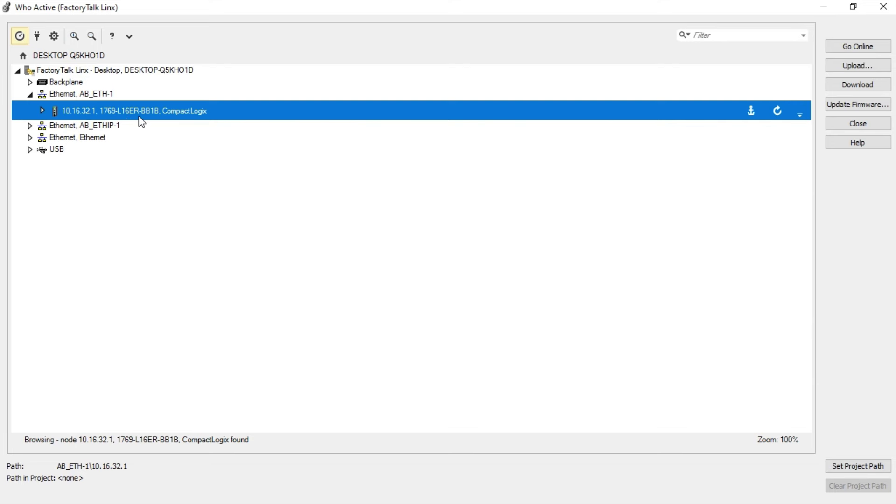
- Go online with the 1769-L16ER-BB1B CompactLogix at 10.16.32.1 under the AB_ETH-1 driver
{"action": "left_click", "coordinate": [43, 111]}
{"action": "left_click", "coordinate": [859, 45]}
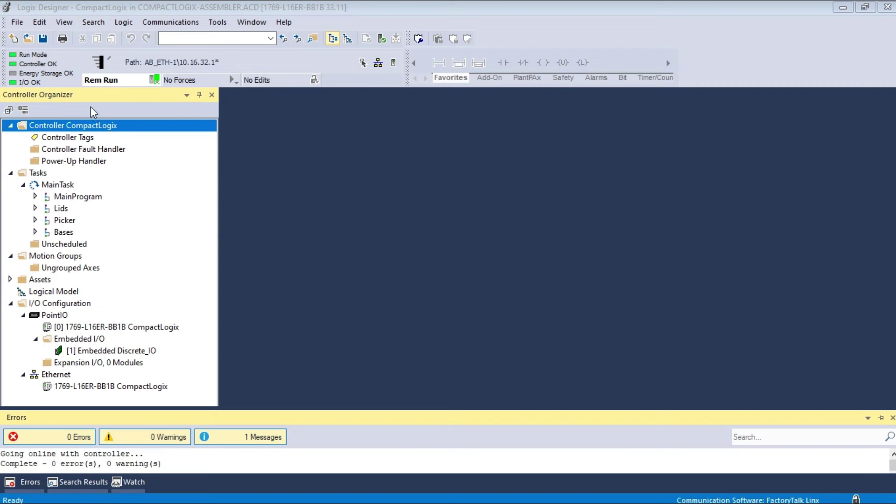
{"action": "double_click", "coordinate": [93, 124]}
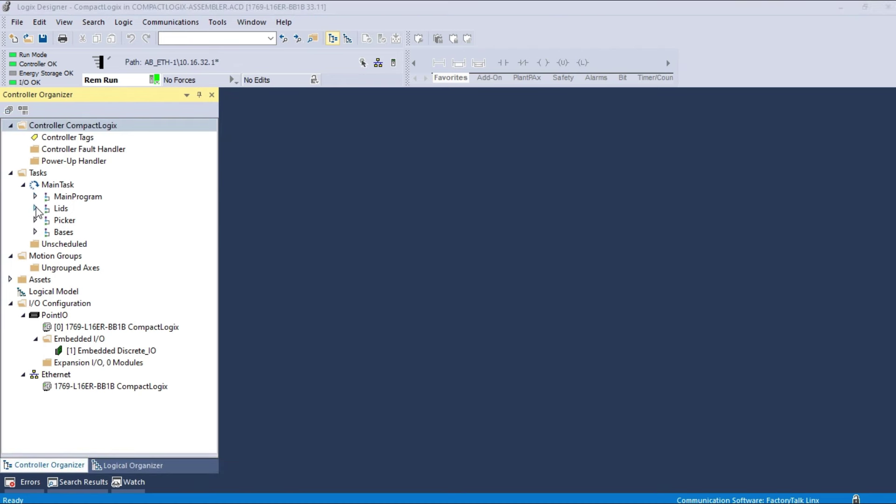
- Open the main routine of the Lids program online and select Step_003 in its chart
{"action": "left_click", "coordinate": [35, 208]}
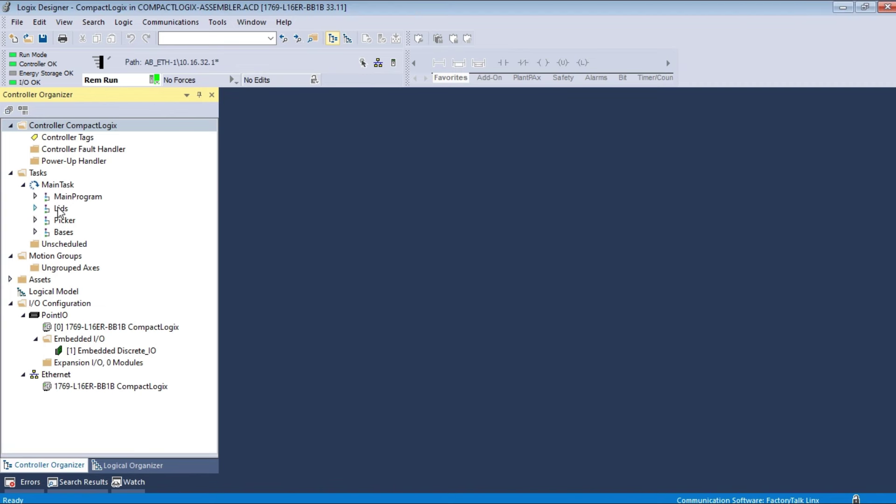
{"action": "left_click", "coordinate": [36, 215]}
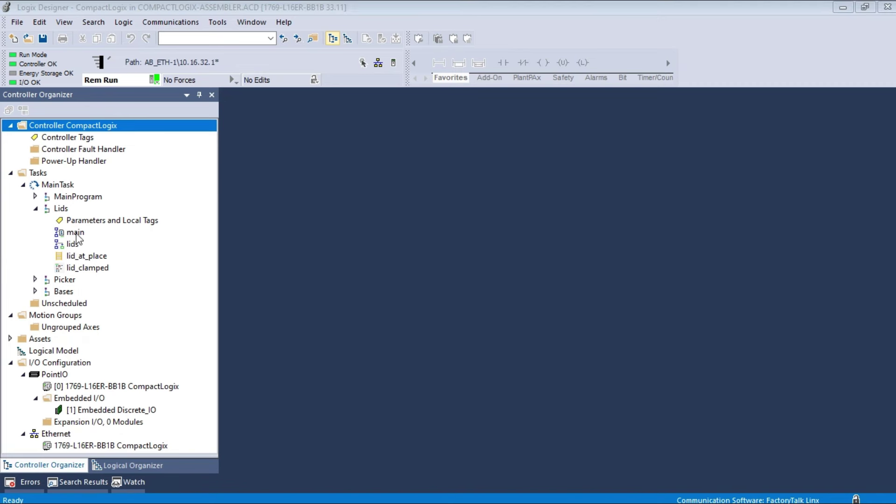
{"action": "left_click", "coordinate": [76, 232]}
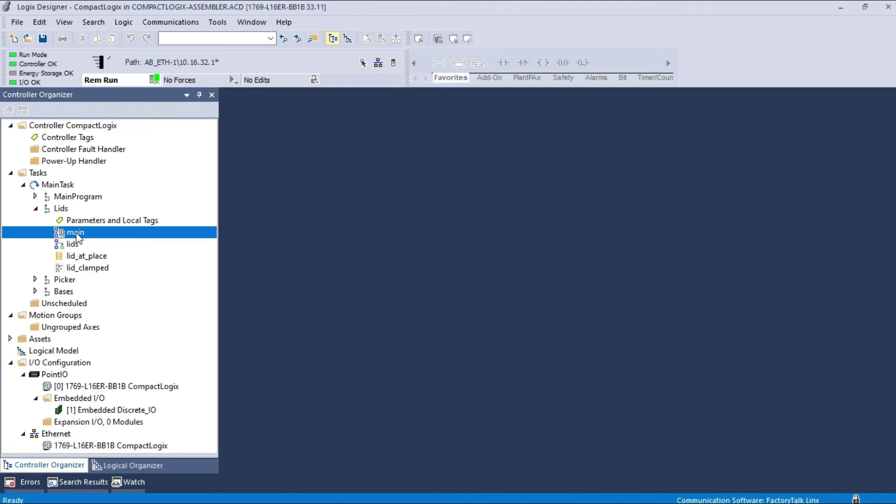
{"action": "double_click", "coordinate": [76, 232]}
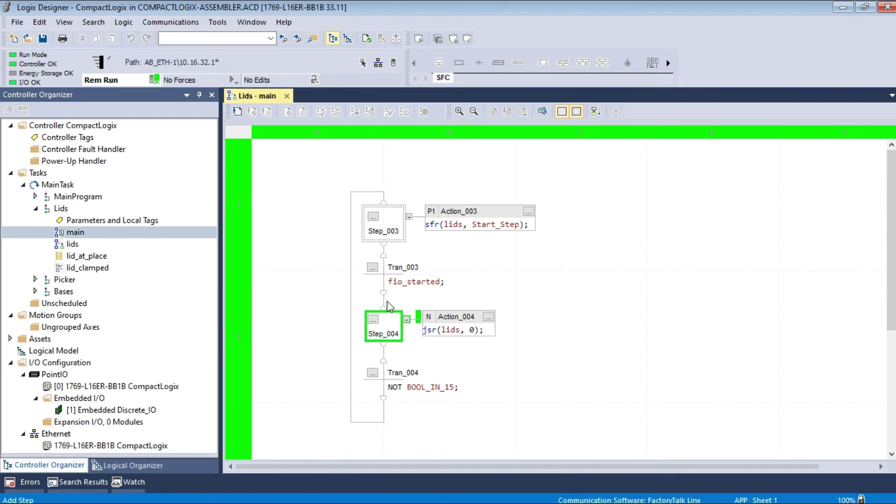
{"action": "left_click", "coordinate": [386, 223]}
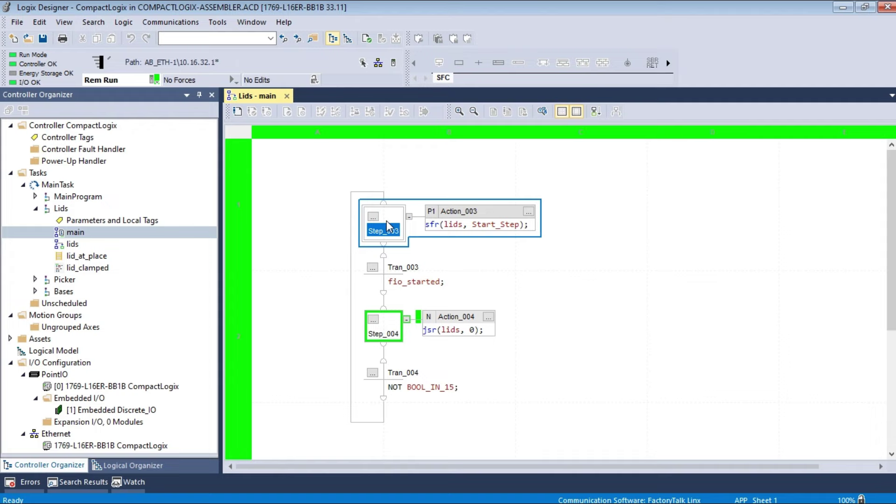
- Open the Controller Tags in monitoring view and look through the live input and output values
{"action": "double_click", "coordinate": [75, 137]}
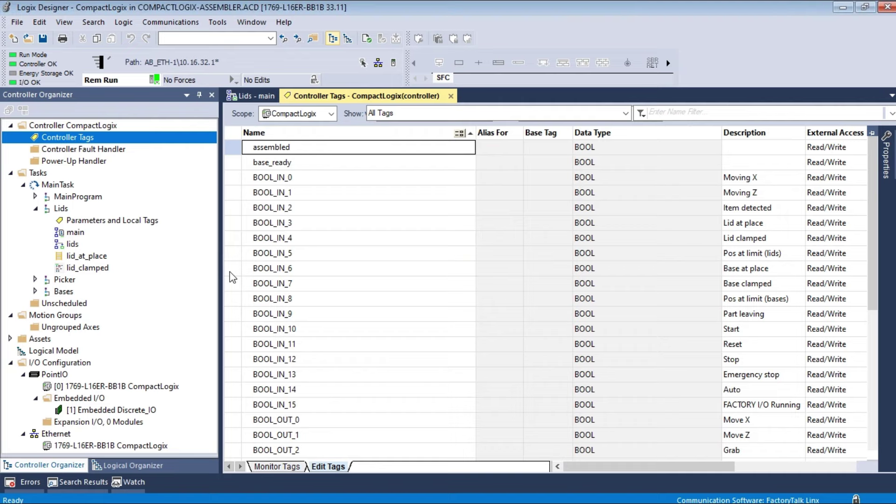
{"action": "left_click", "coordinate": [286, 466]}
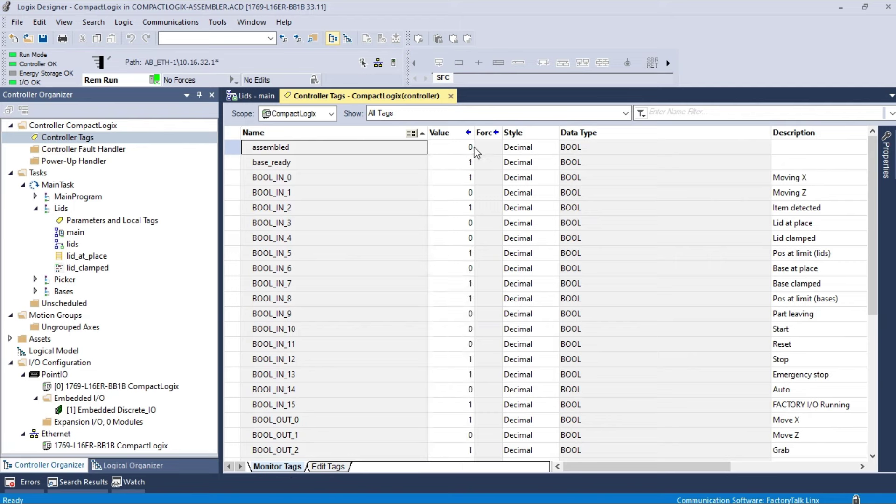
{"action": "left_click", "coordinate": [872, 457]}
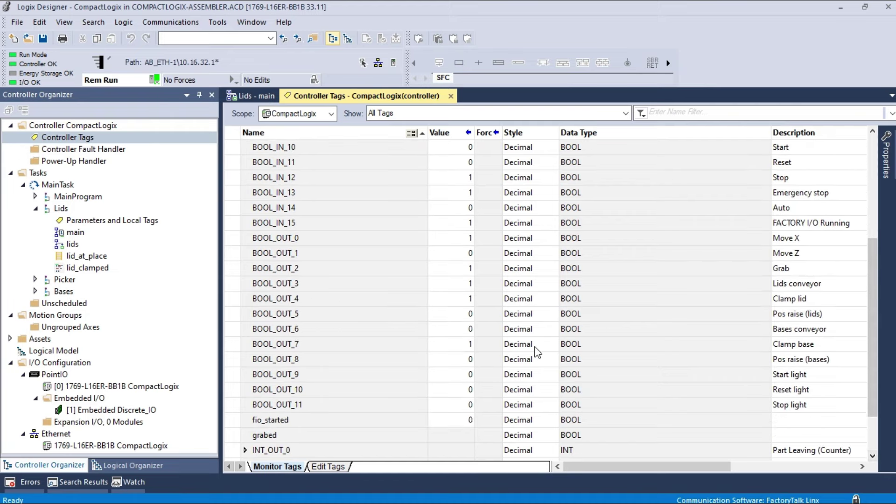
- Switch to InConnect in Edge and compare the Compactlogix's IP address with its virtual IP, copying the virtual IP
{"action": "mouse_move", "coordinate": [485, 479]}
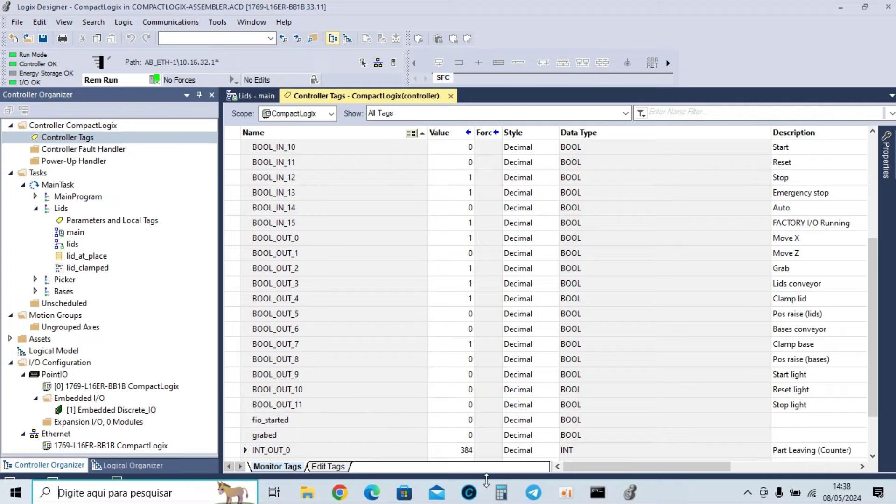
{"action": "key", "text": "super"}
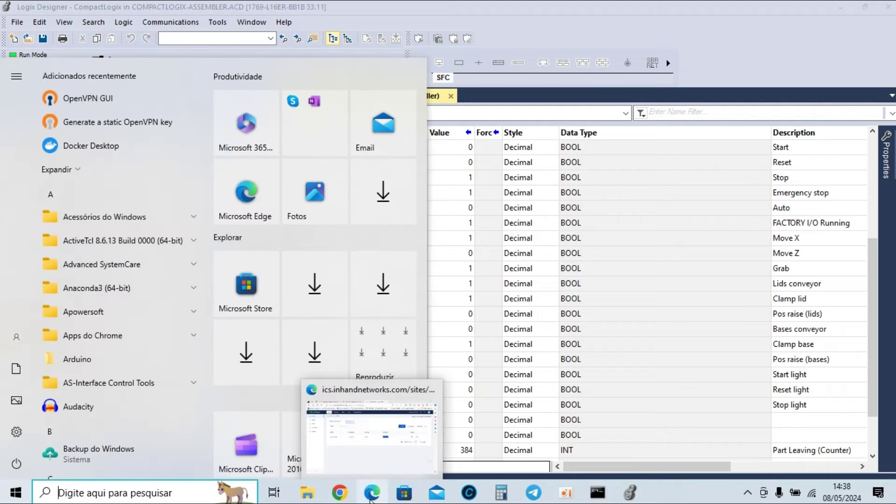
{"action": "left_click", "coordinate": [370, 499]}
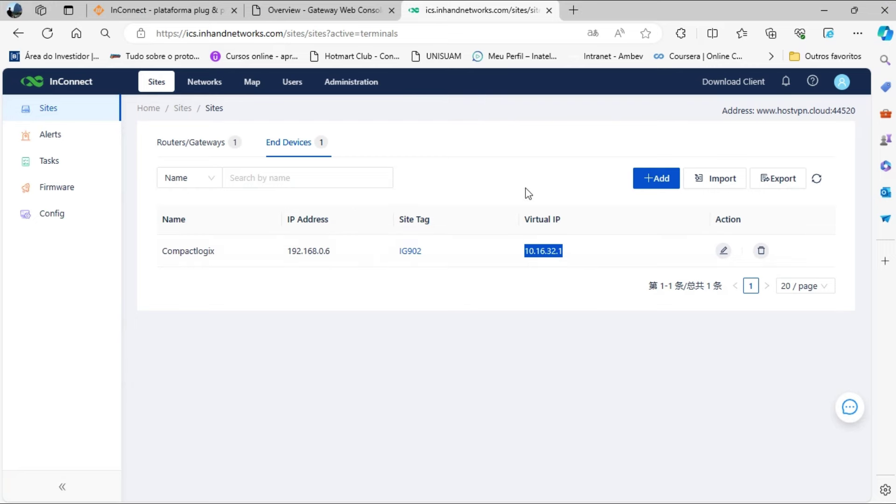
{"action": "left_click_drag", "start_coordinate": [288, 252], "coordinate": [337, 253]}
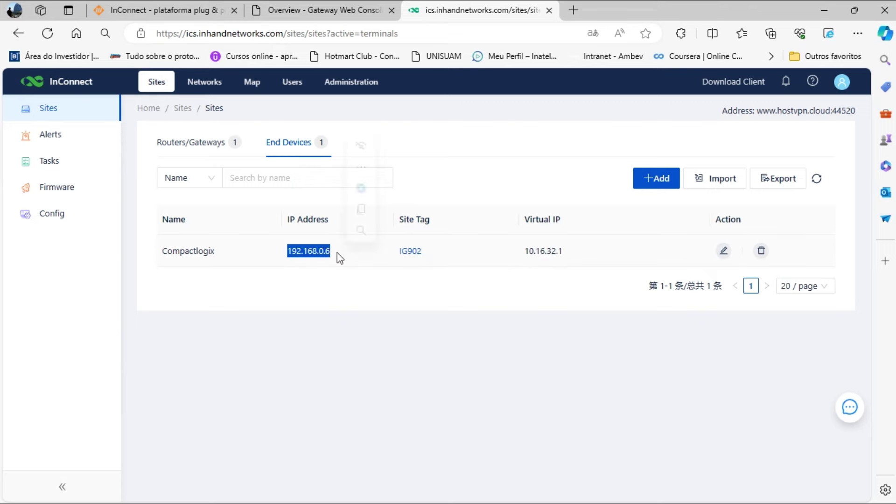
{"action": "left_click", "coordinate": [385, 286]}
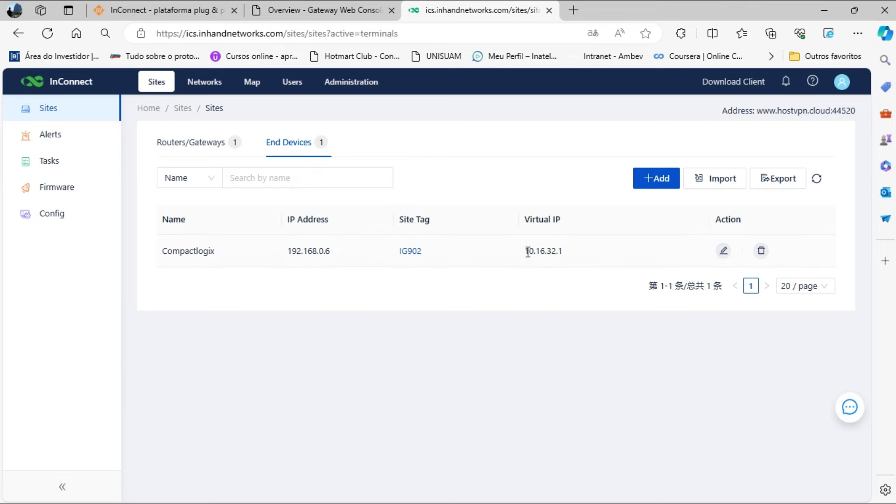
{"action": "left_click_drag", "start_coordinate": [525, 252], "coordinate": [566, 252]}
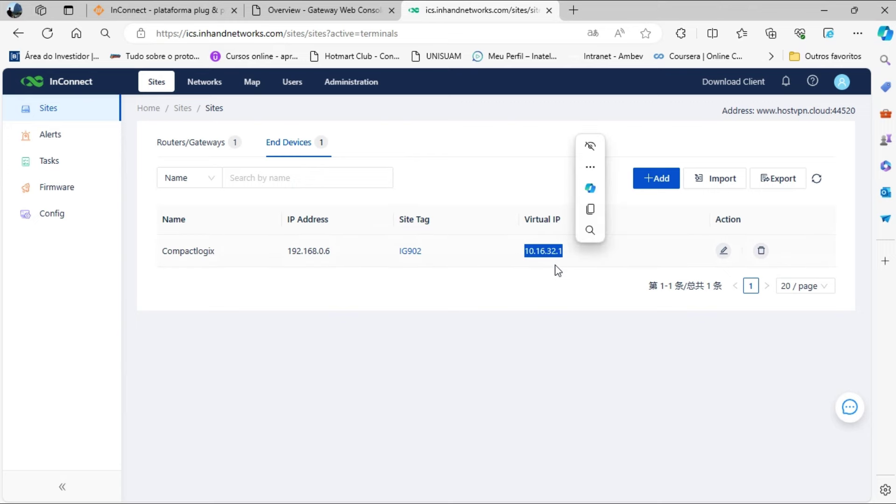
{"action": "key", "text": "ctrl+c"}
{"action": "left_click", "coordinate": [549, 308]}
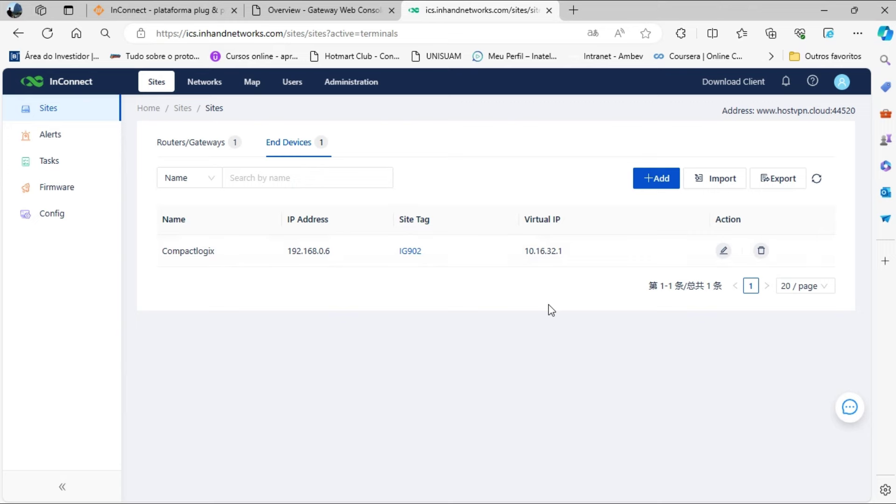
{"action": "left_click_drag", "start_coordinate": [525, 252], "coordinate": [564, 254]}
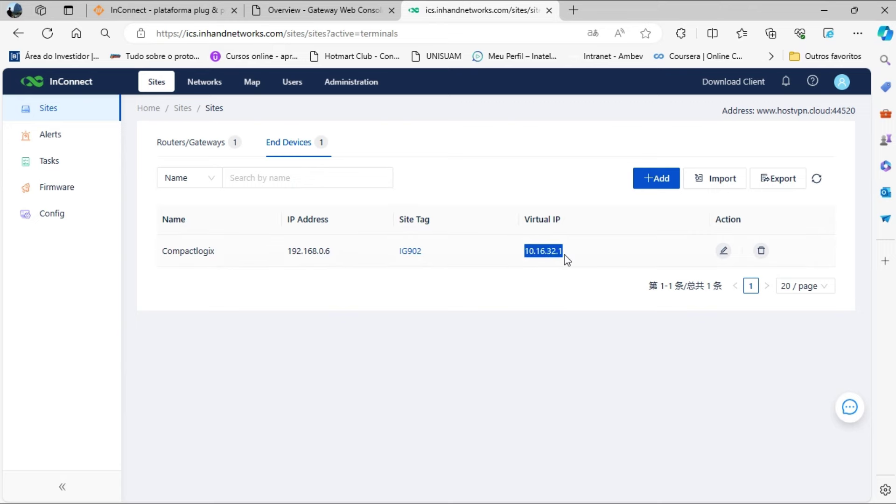
{"action": "left_click", "coordinate": [566, 295]}
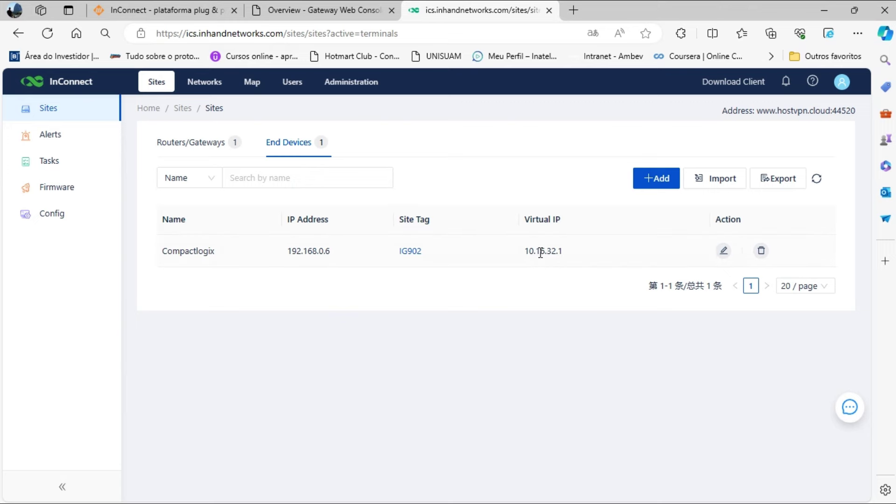
{"action": "left_click_drag", "start_coordinate": [527, 252], "coordinate": [569, 251]}
{"action": "key", "text": "ctrl+c"}
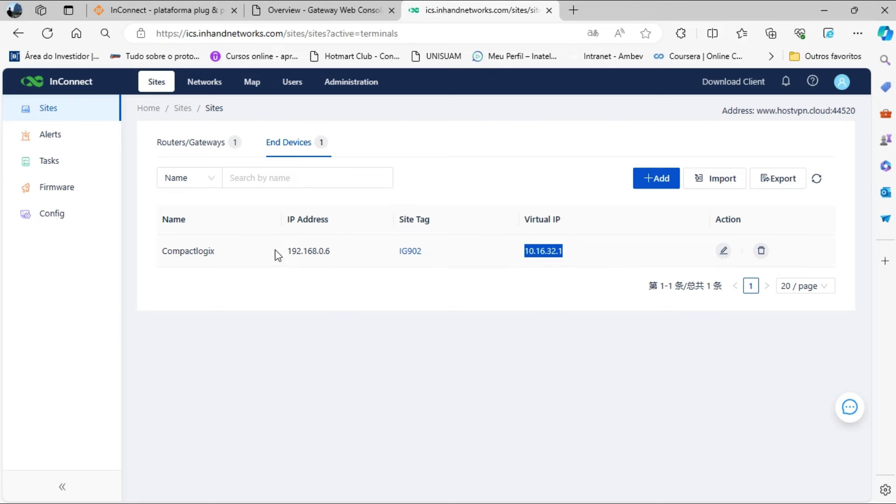
{"action": "left_click", "coordinate": [293, 253]}
{"action": "left_click_drag", "start_coordinate": [293, 252], "coordinate": [341, 249]}
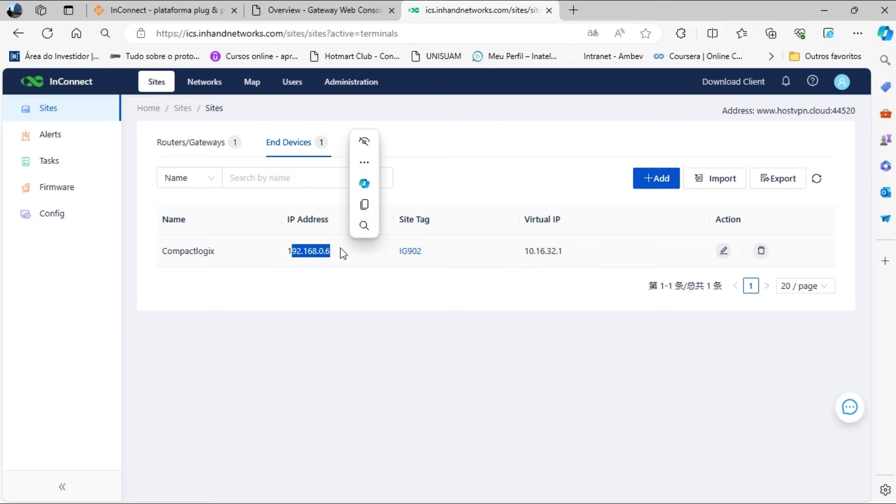
{"action": "left_click", "coordinate": [405, 304]}
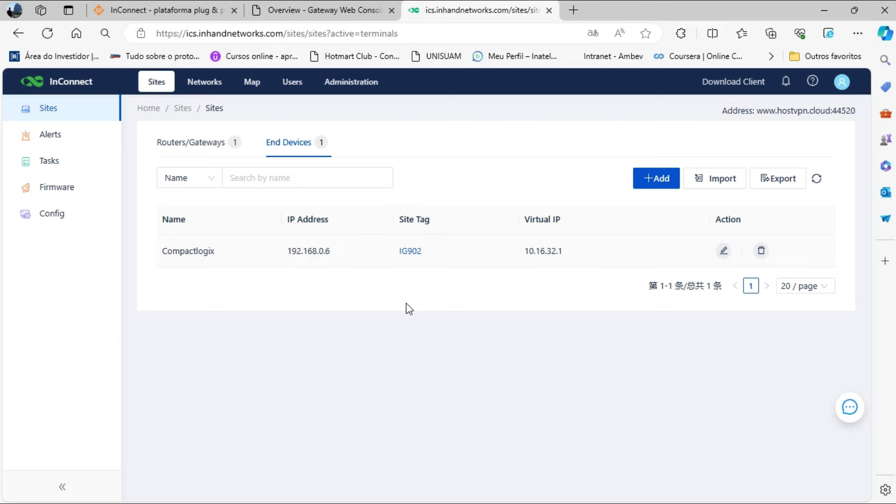
- Look through InConnect's gateway list, alert records, firmware list, configuration templates and device map
{"action": "left_click", "coordinate": [198, 149]}
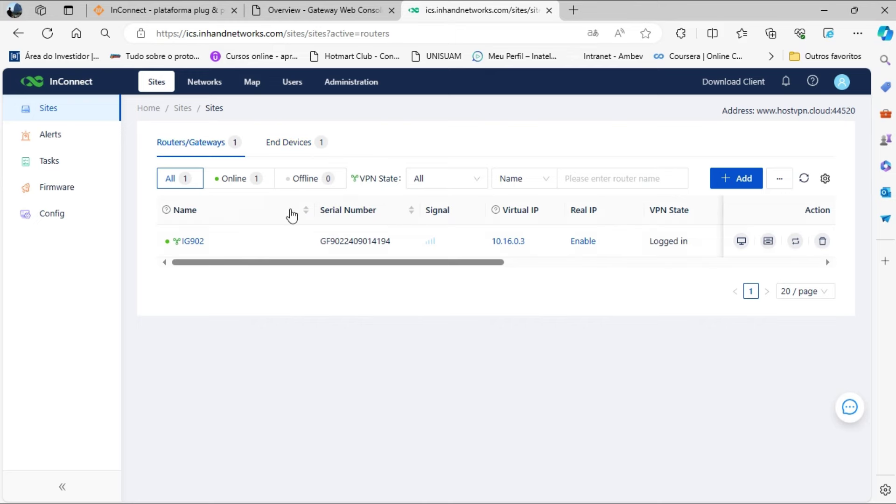
{"action": "left_click", "coordinate": [60, 141]}
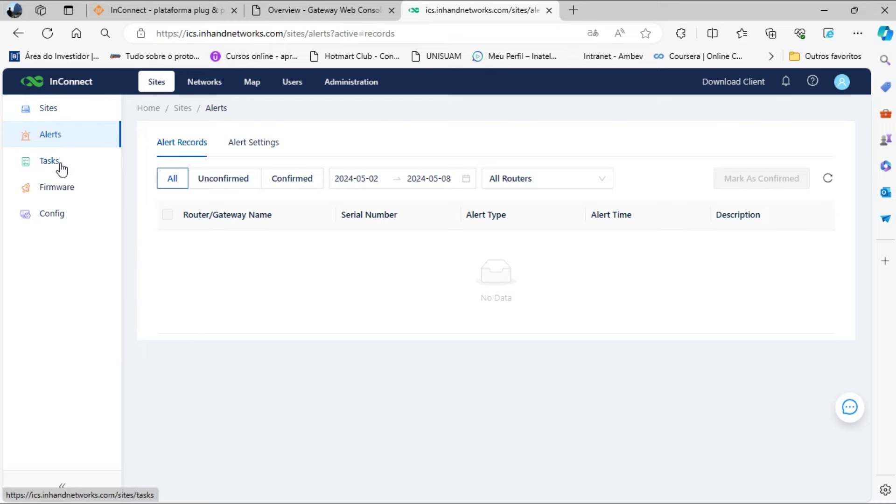
{"action": "left_click", "coordinate": [63, 190]}
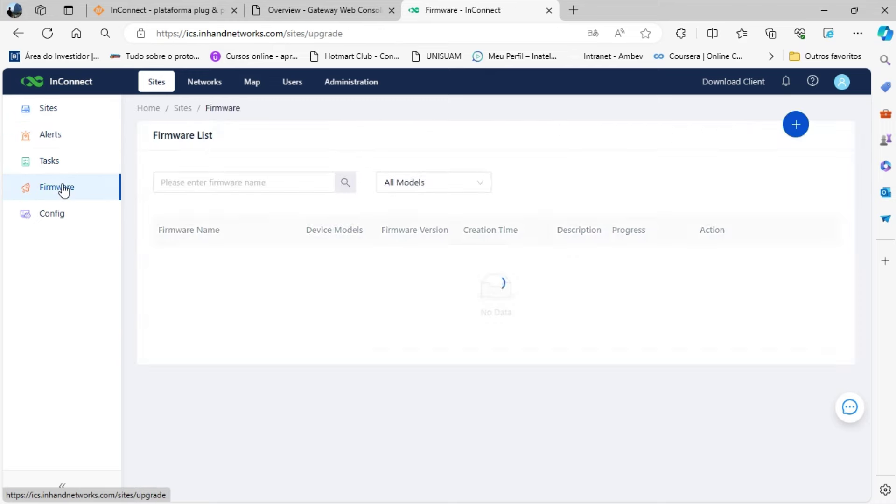
{"action": "left_click", "coordinate": [57, 221]}
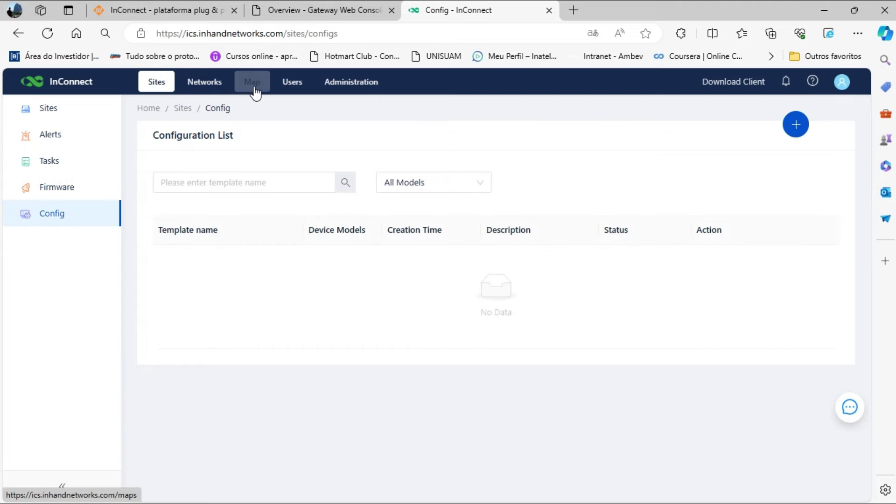
{"action": "left_click", "coordinate": [254, 90]}
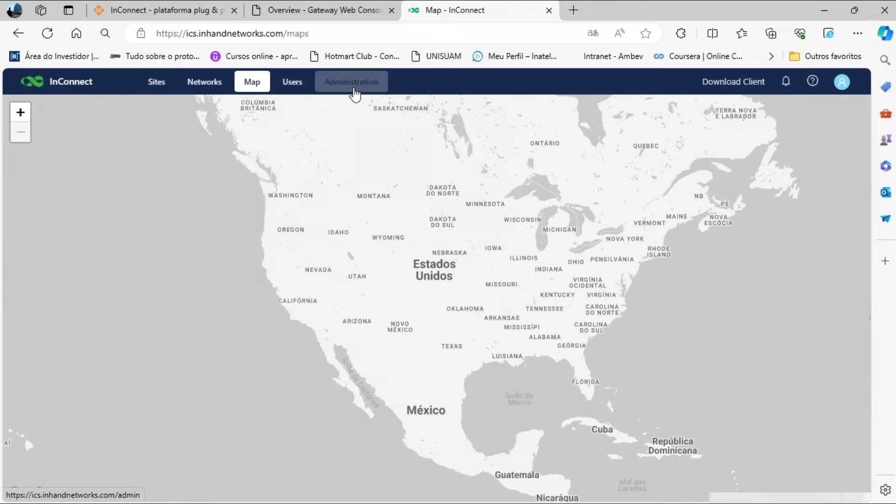
- Examine the administration area's monthly consumption and the account balance on the billing page, and switch back to Logix Designer
{"action": "left_click", "coordinate": [354, 92]}
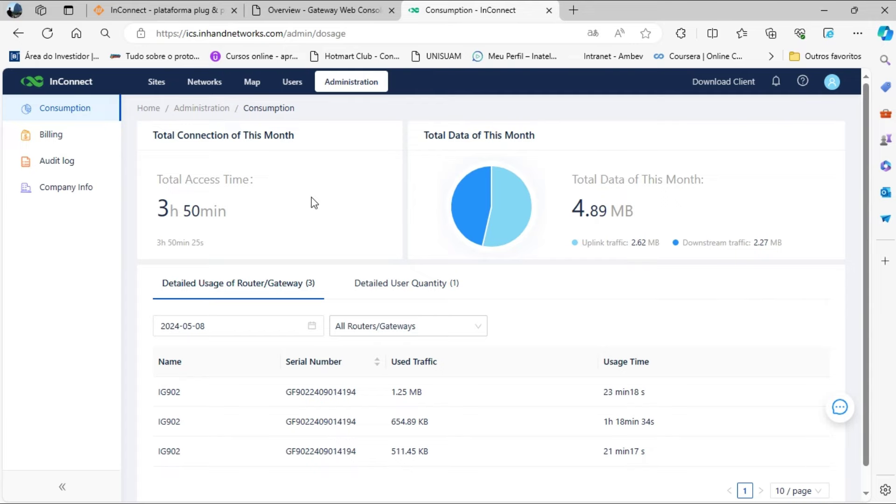
{"action": "left_click", "coordinate": [59, 139]}
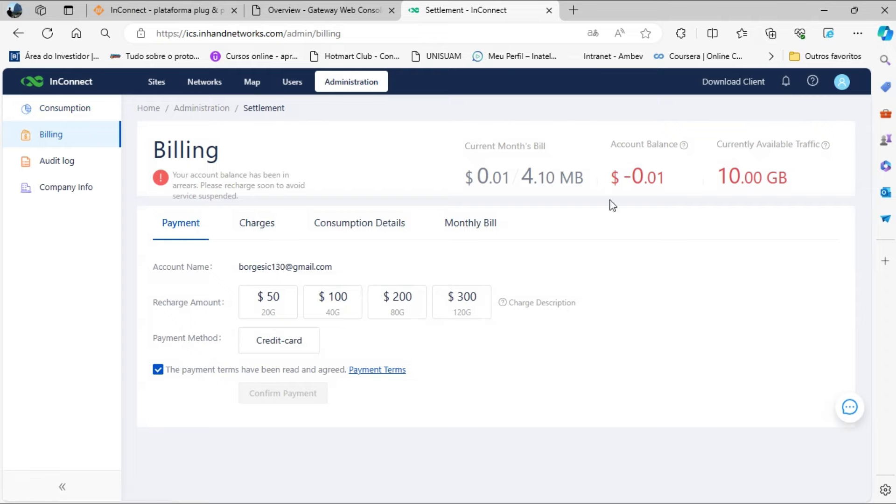
{"action": "double_click", "coordinate": [652, 180]}
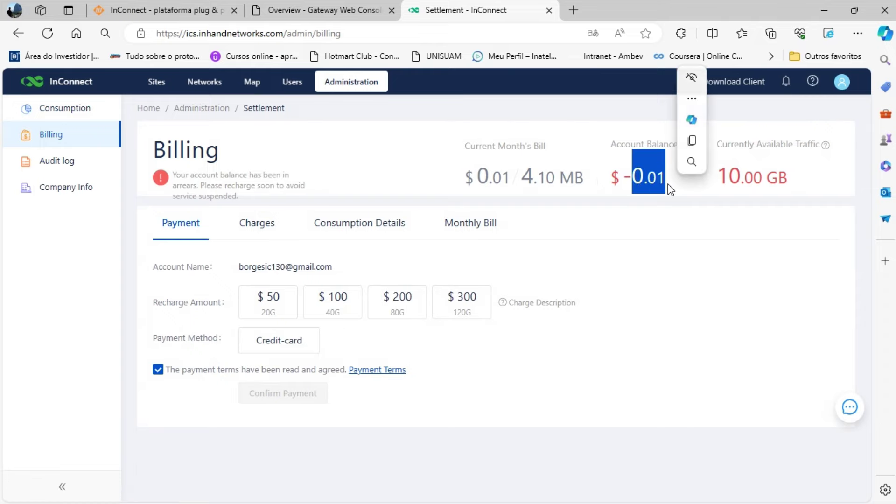
{"action": "left_click", "coordinate": [821, 8]}
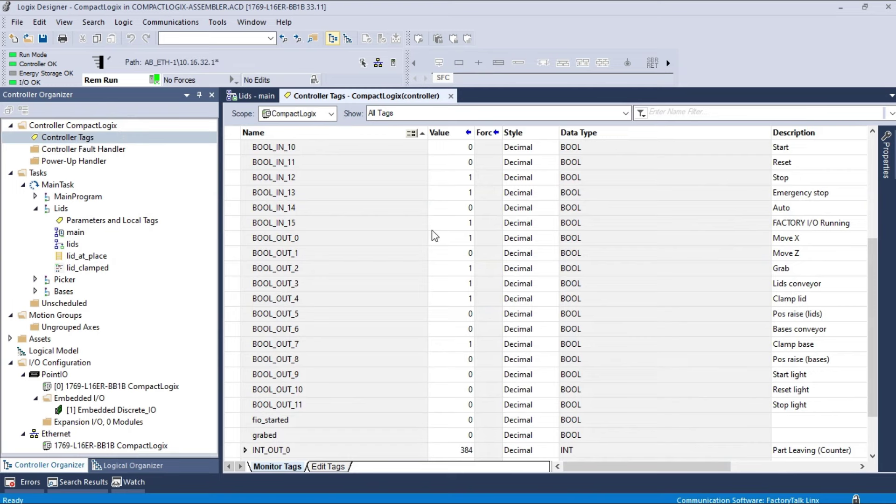